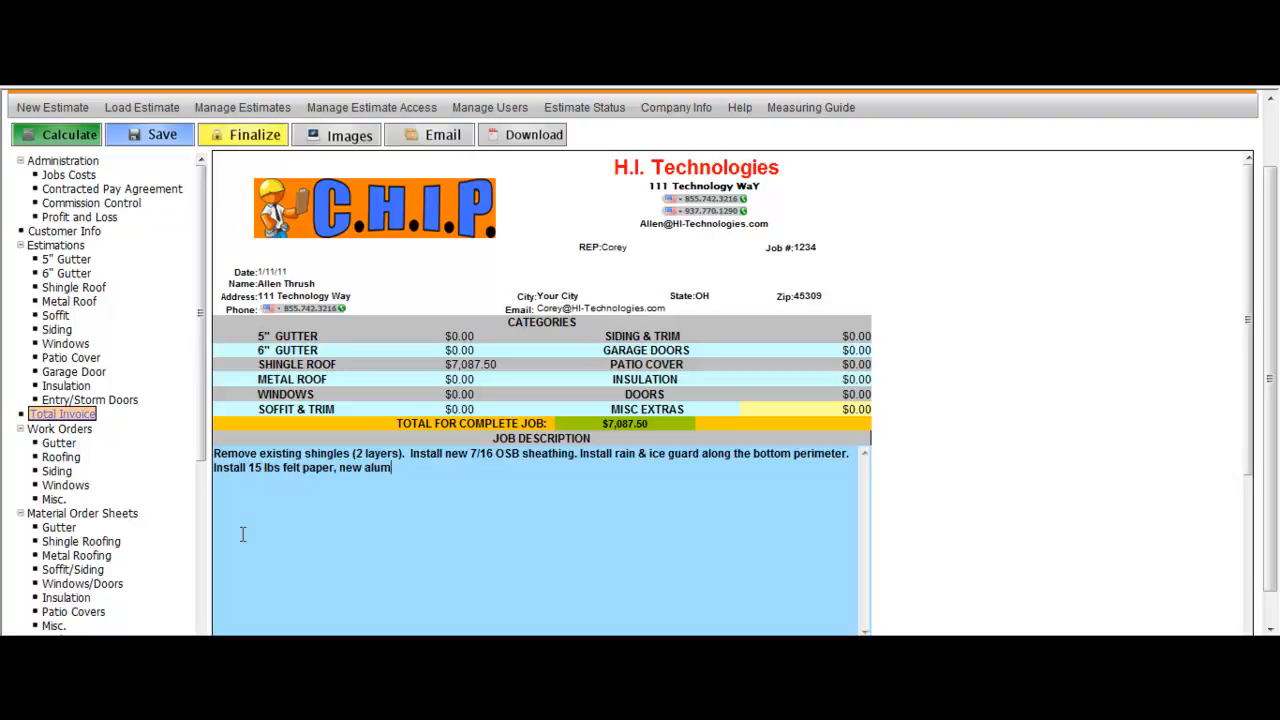
Step: Continue the job description with new alum edging, pipe boots, exhaust vents, roof over ridge vent, and alum step and counter flashing on the chimney
text(ing, pipe boots, exhaust)
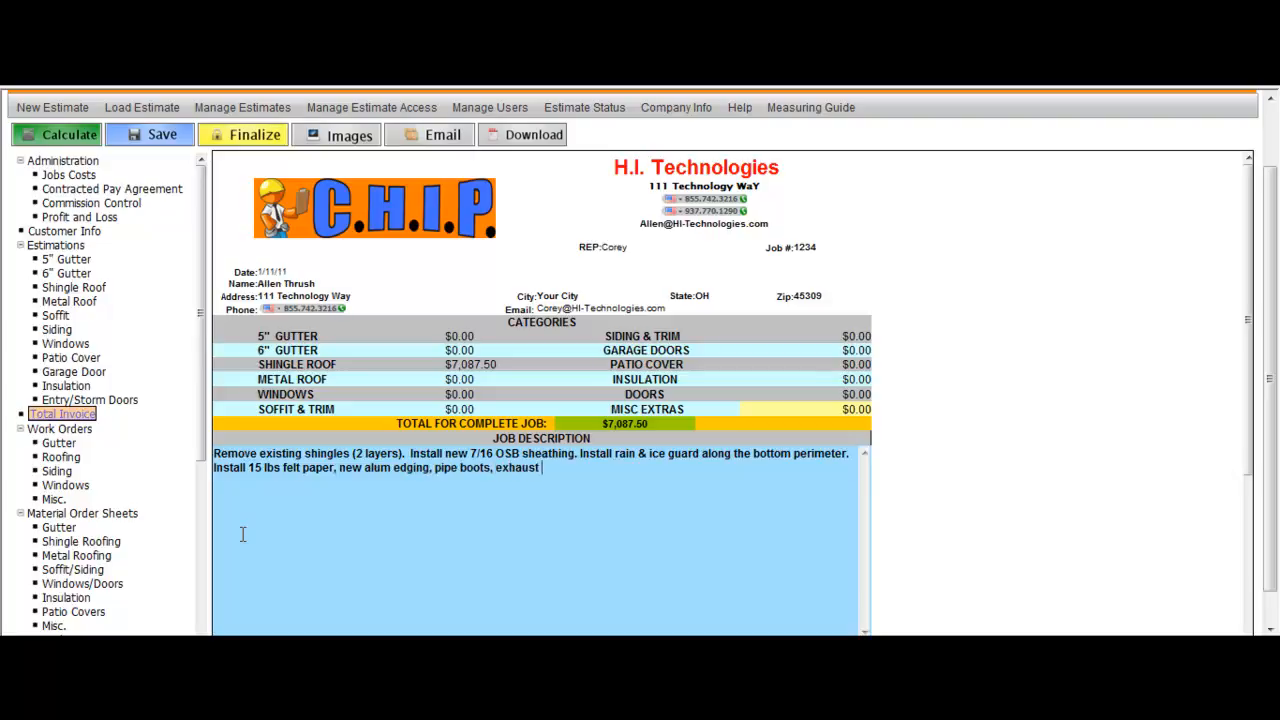
text( vents and roof over ridge ven)
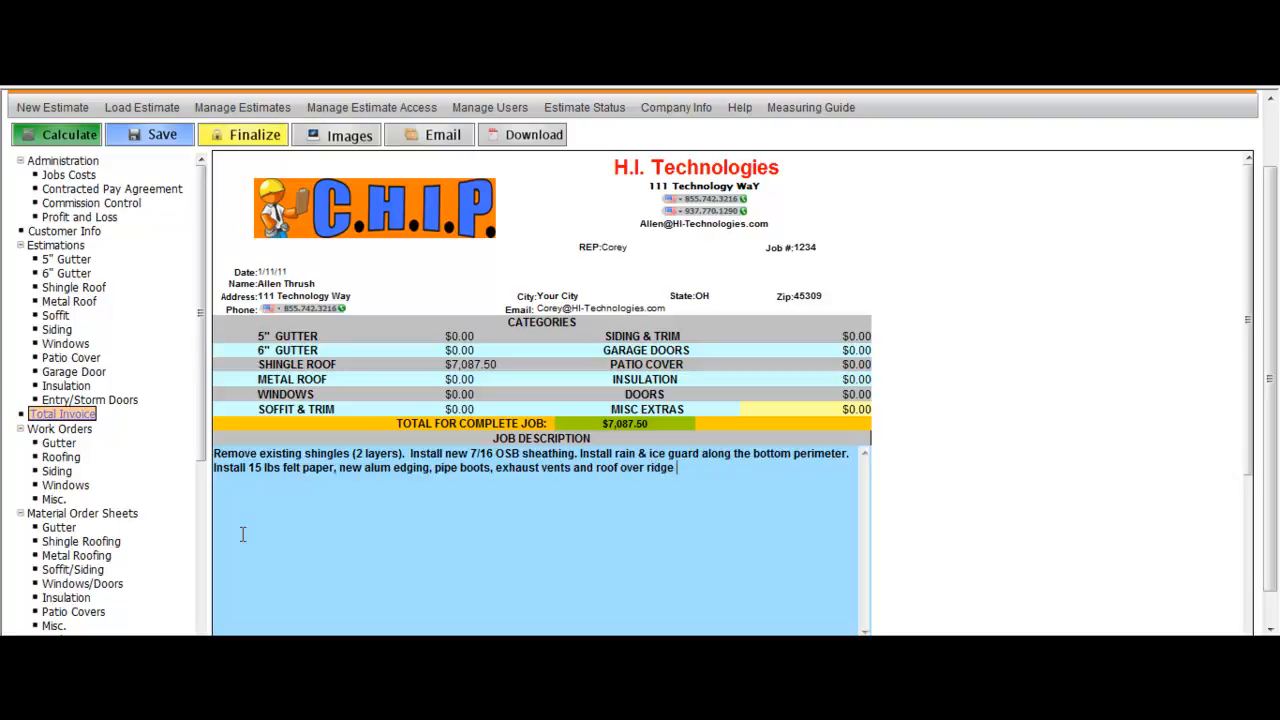
text(t.  )
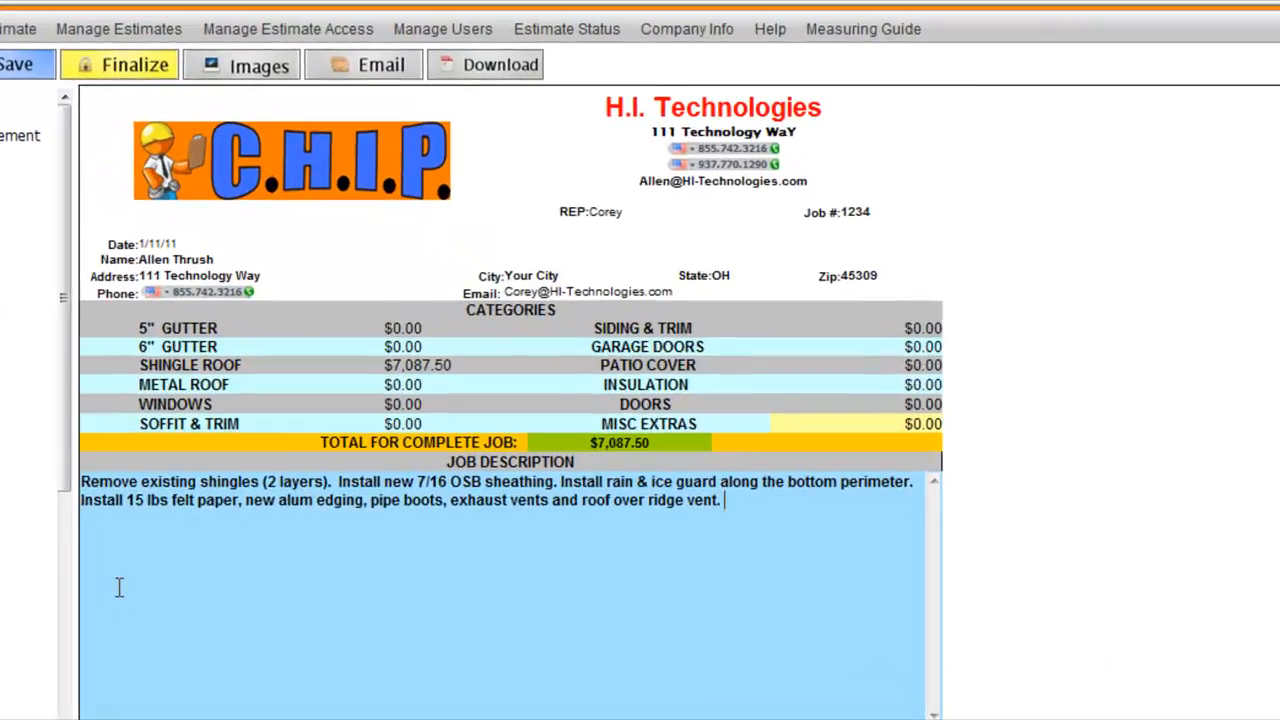
text(Install new a)
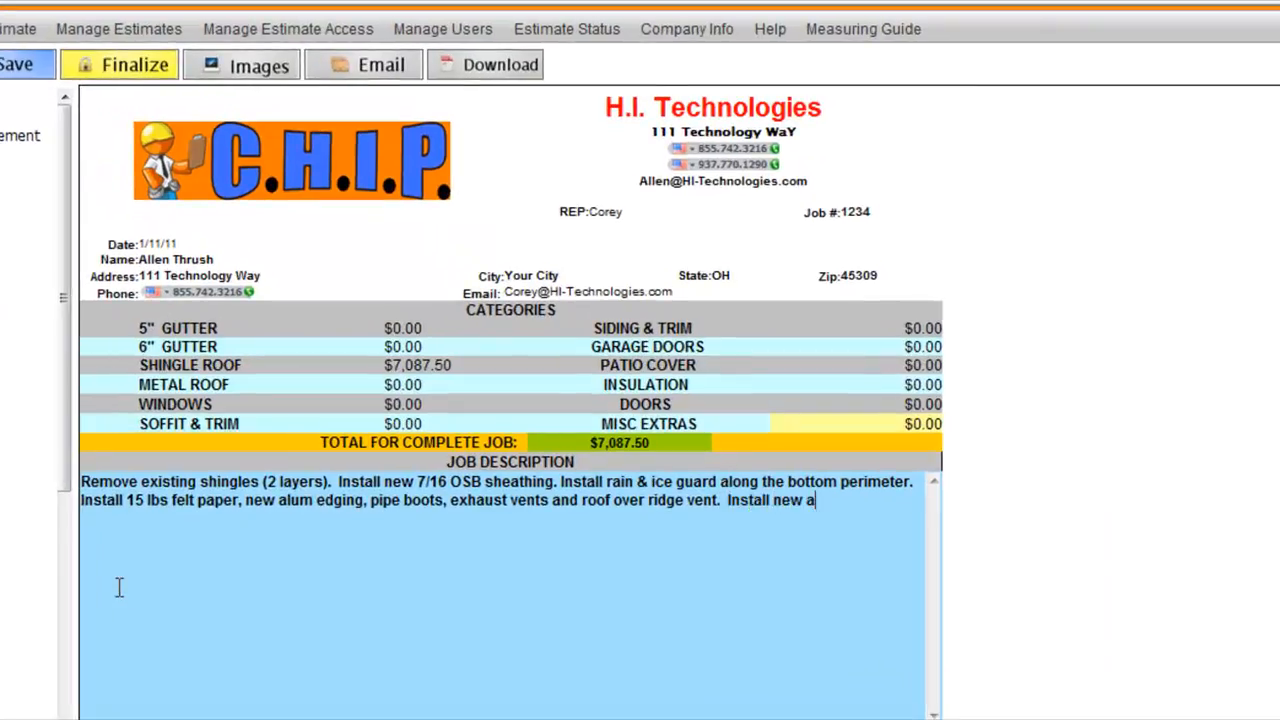
text(lum step and)
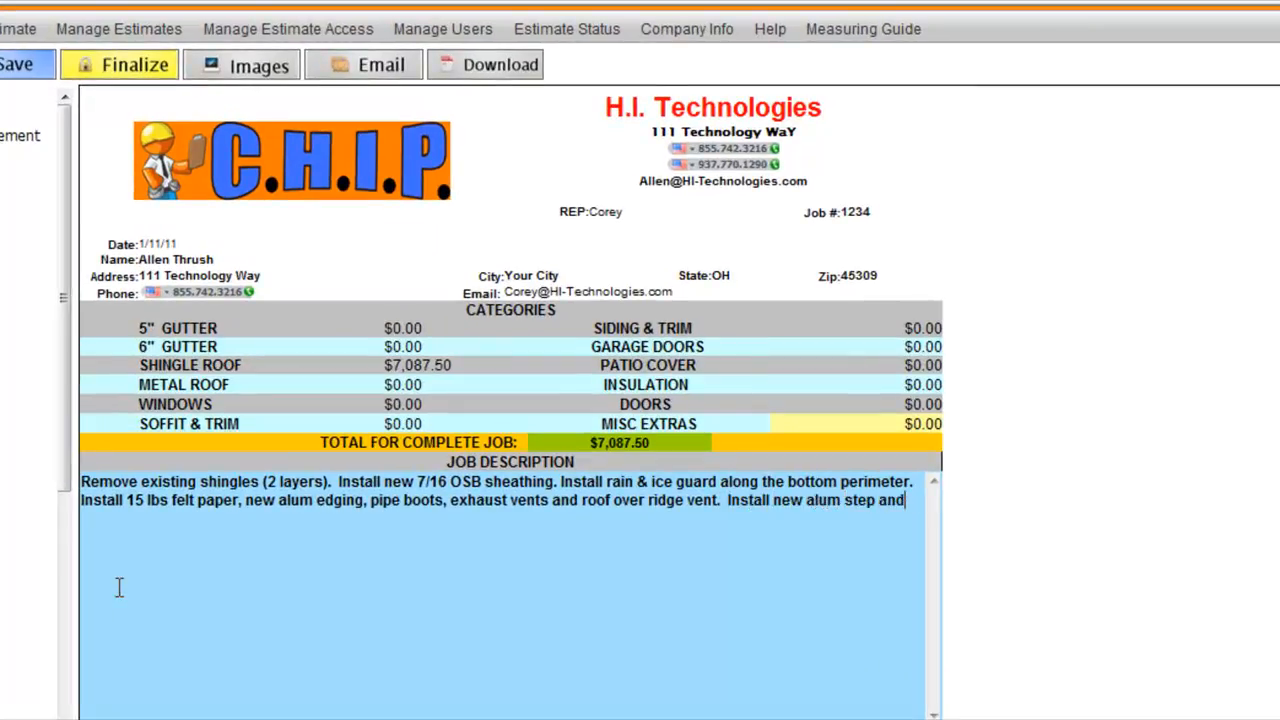
text( counter flashing)
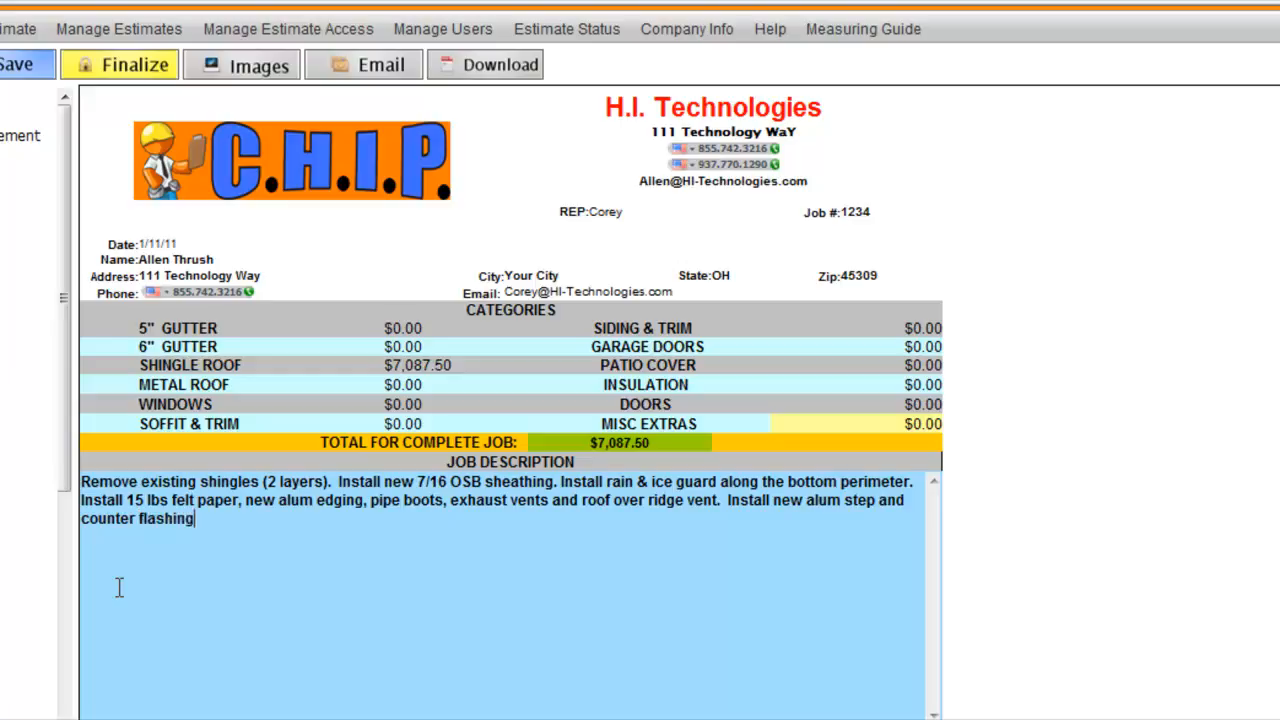
text( on the chimney.  Roof e)
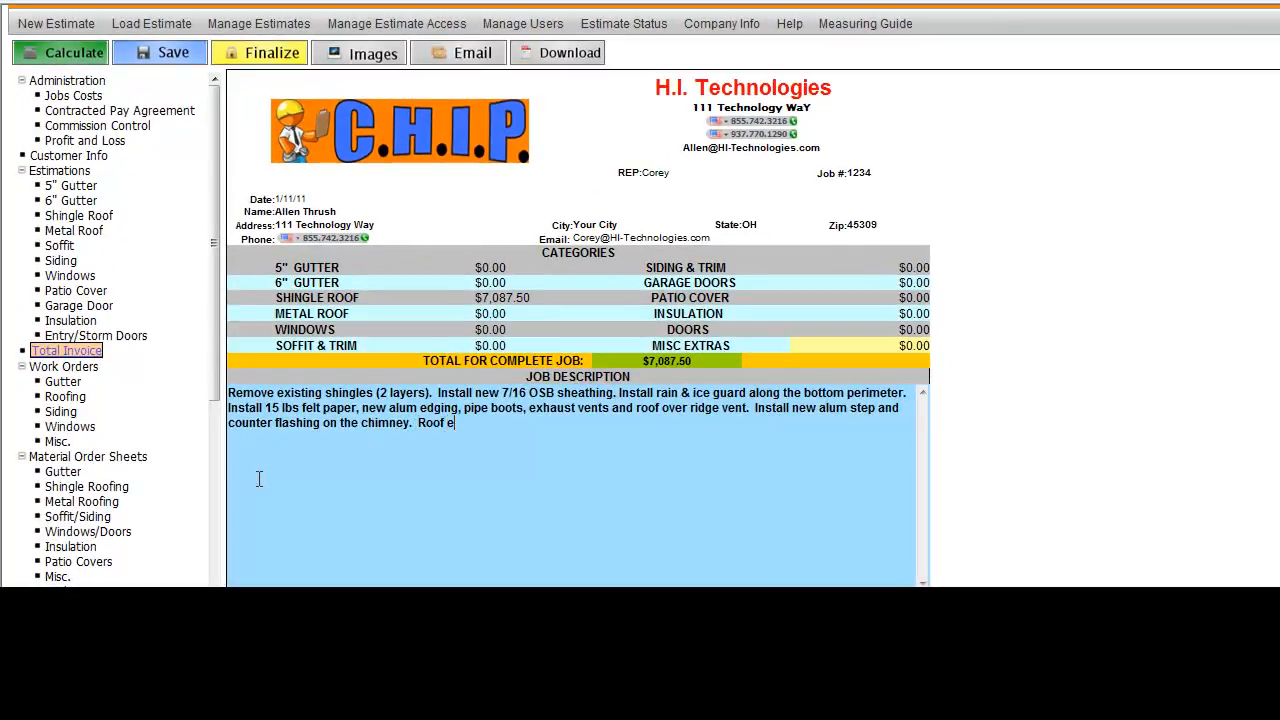
Step: Finish the job description with dimensional shingles, debris removal and EPA lead safe practices sentences, then recalculate the estimate
text(ntire home with deminsion)
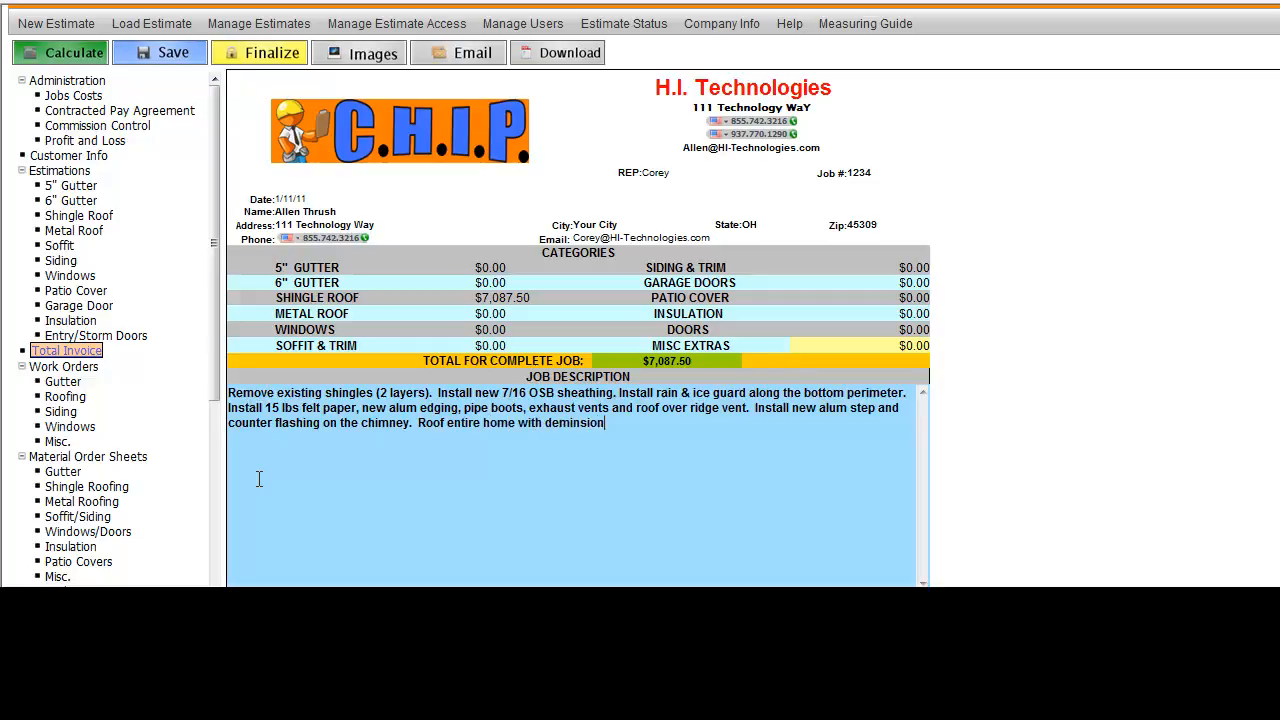
text(al shingles.  All job related debr)
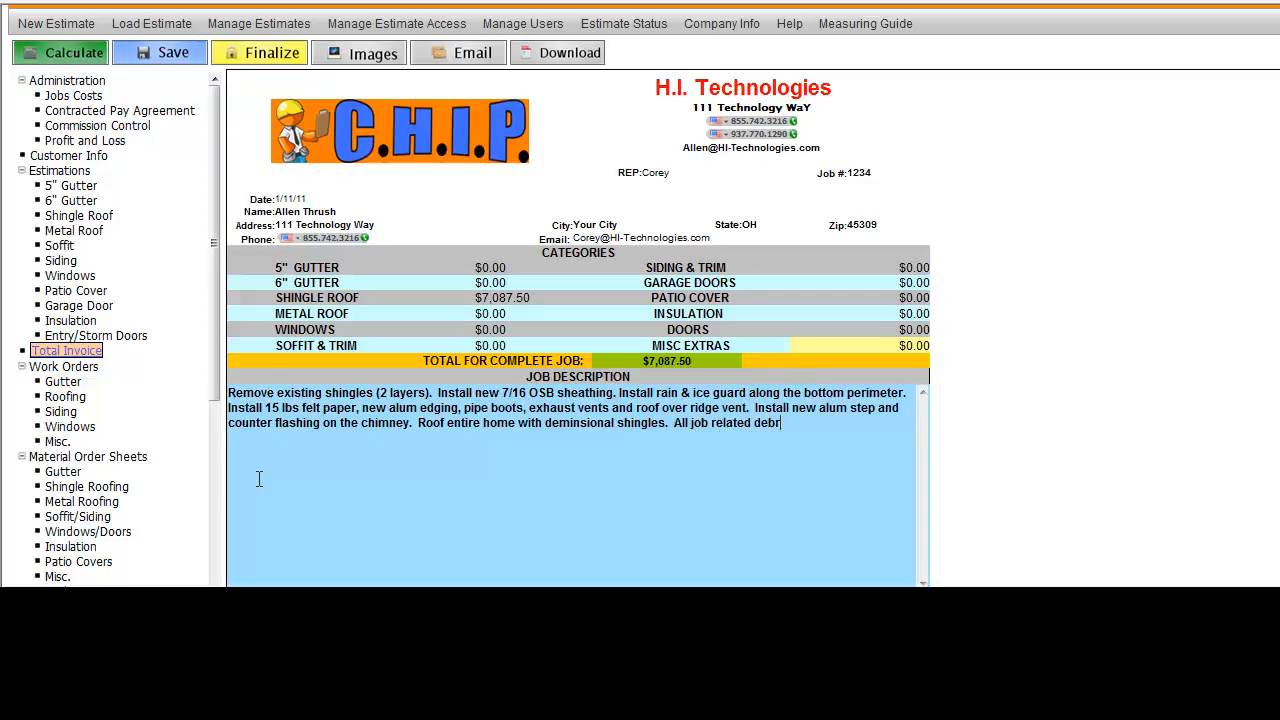
text(is will be removed from the jobsite.  EPA lea)
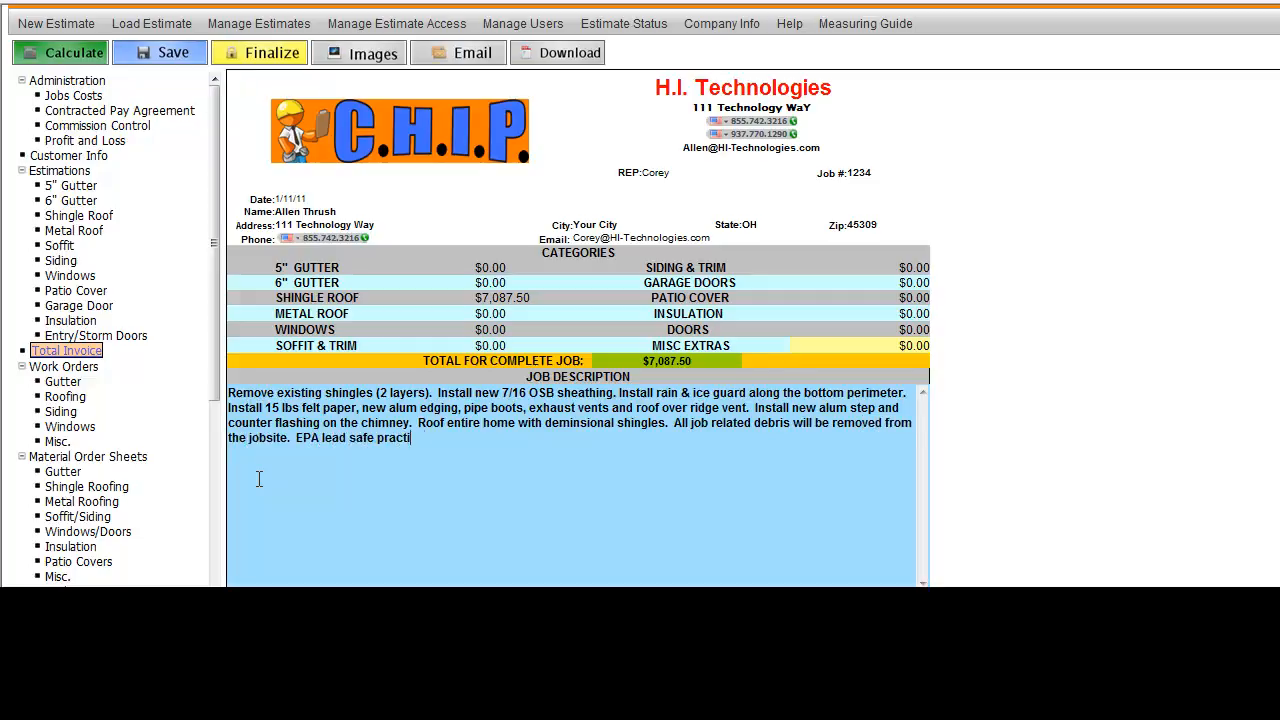
text(d safe practices will be used on this proj)
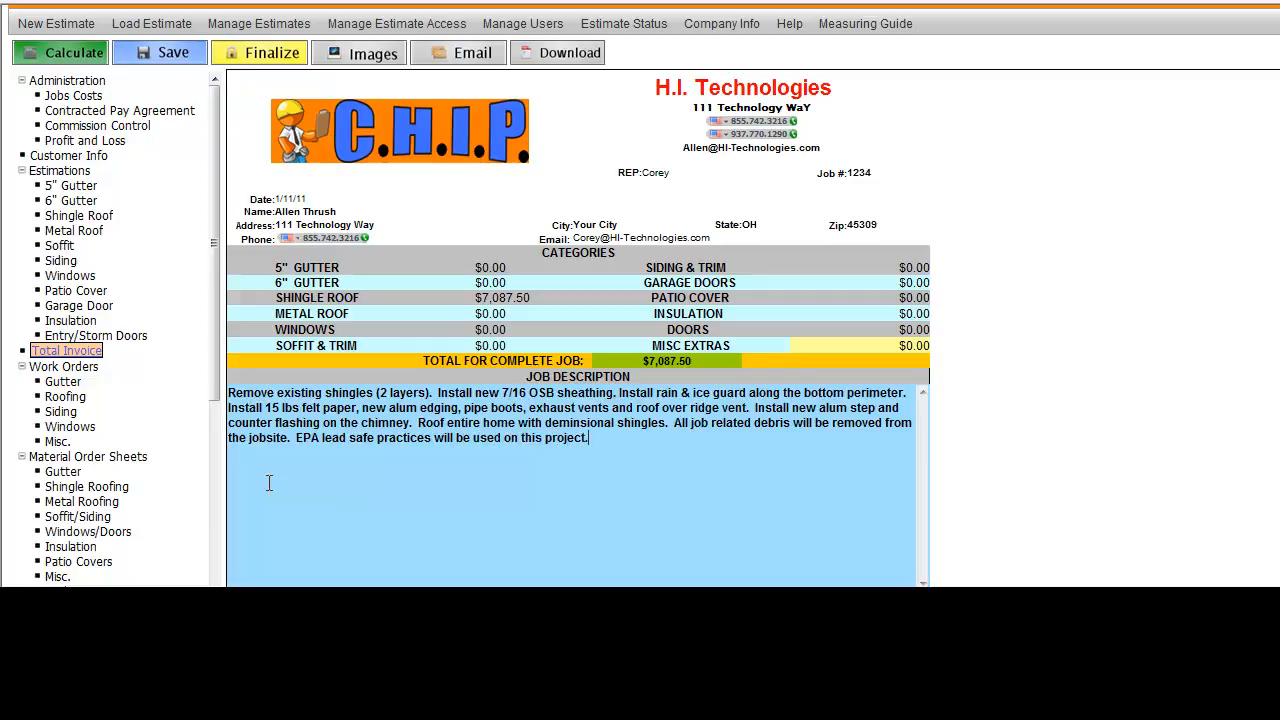
text(ect.)
click(62, 52)
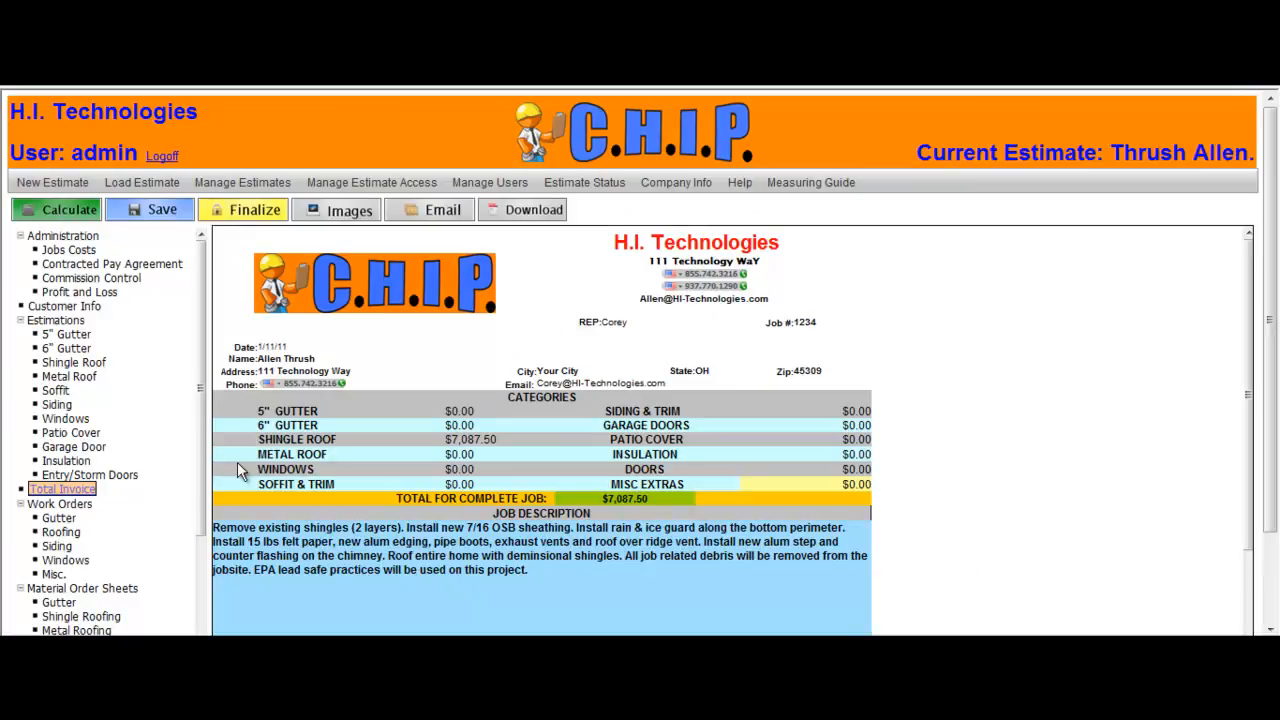
Step: Download the total invoice as a PDF, view it, and close the PDF viewer
click(533, 208)
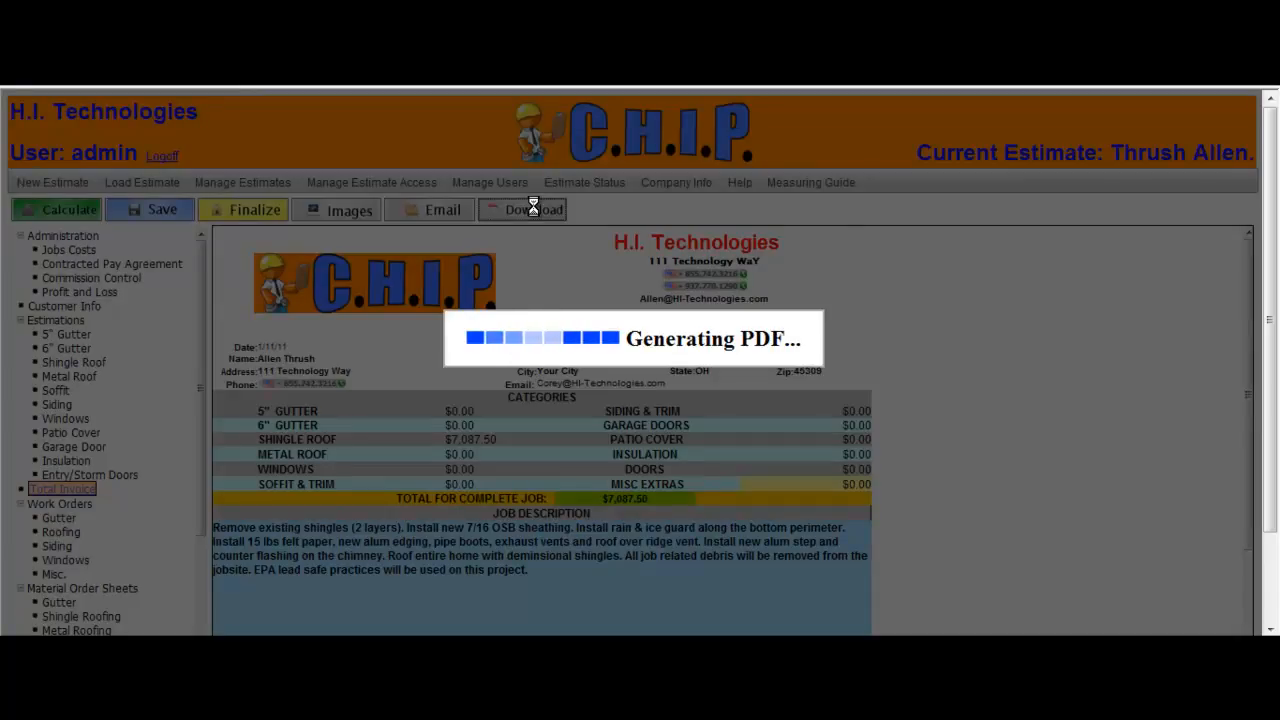
click(591, 318)
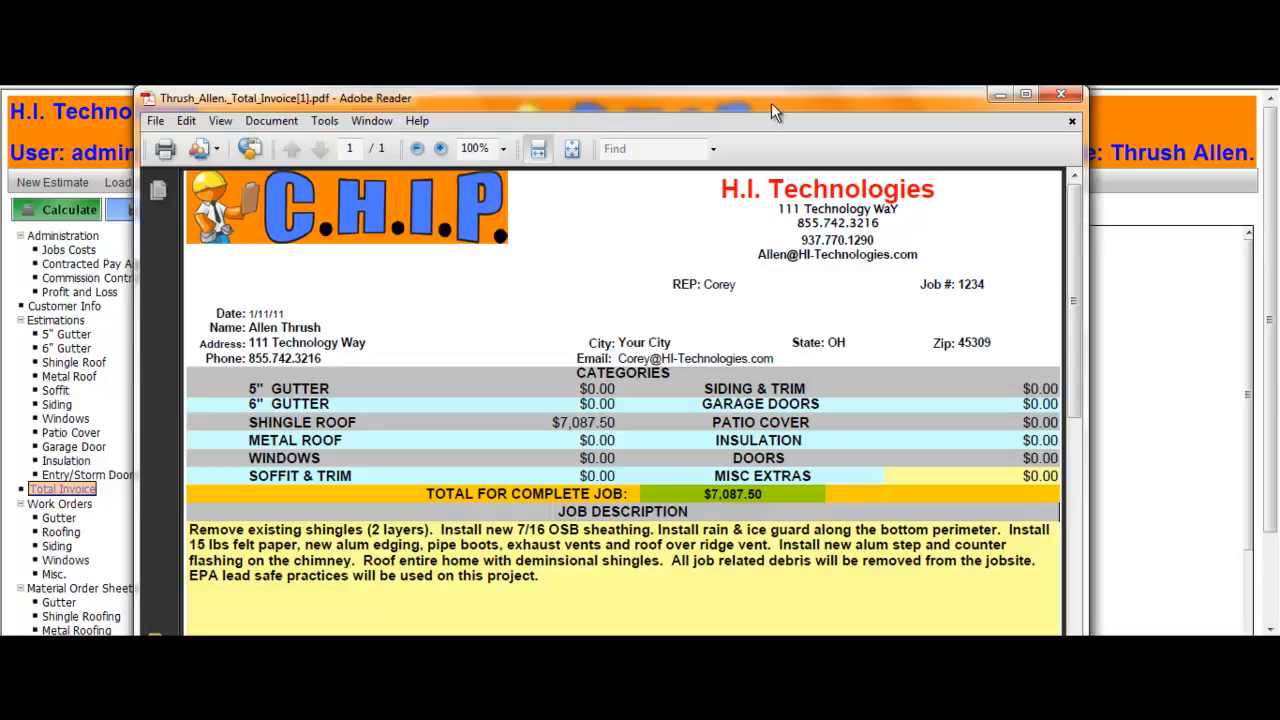
click(1049, 92)
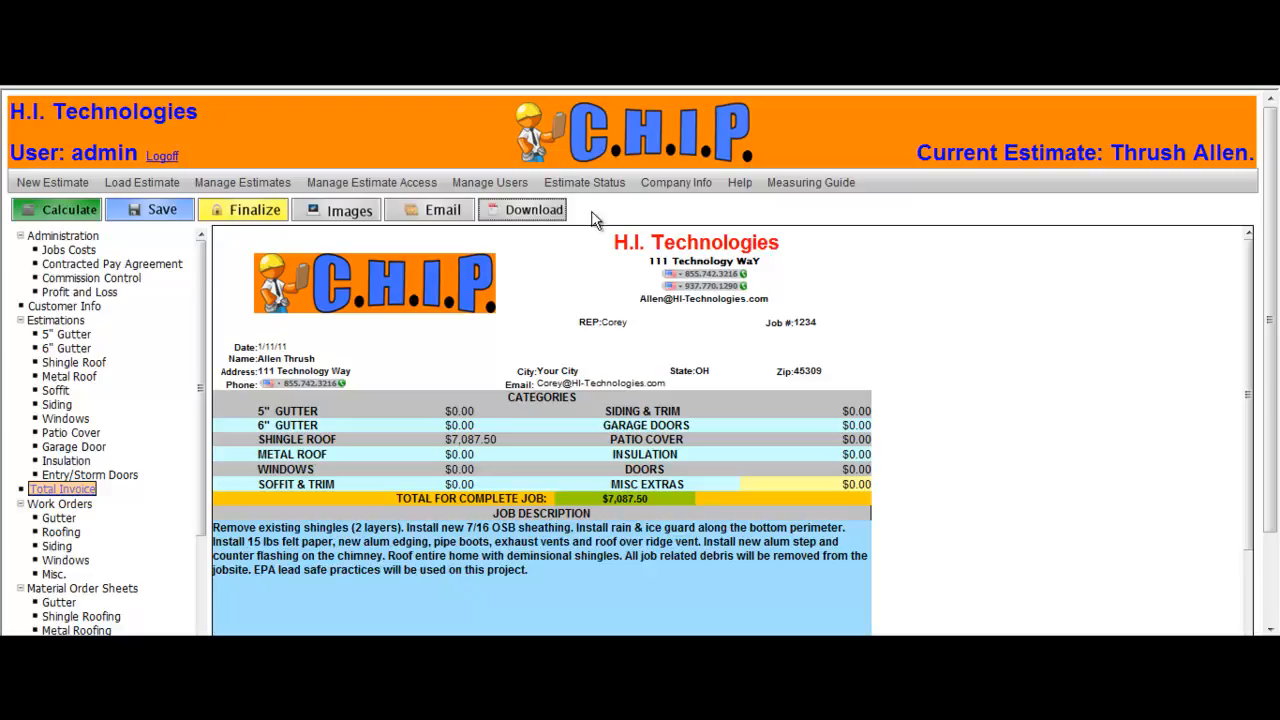
Step: Open the estimate's images page and return to the estimate
click(355, 214)
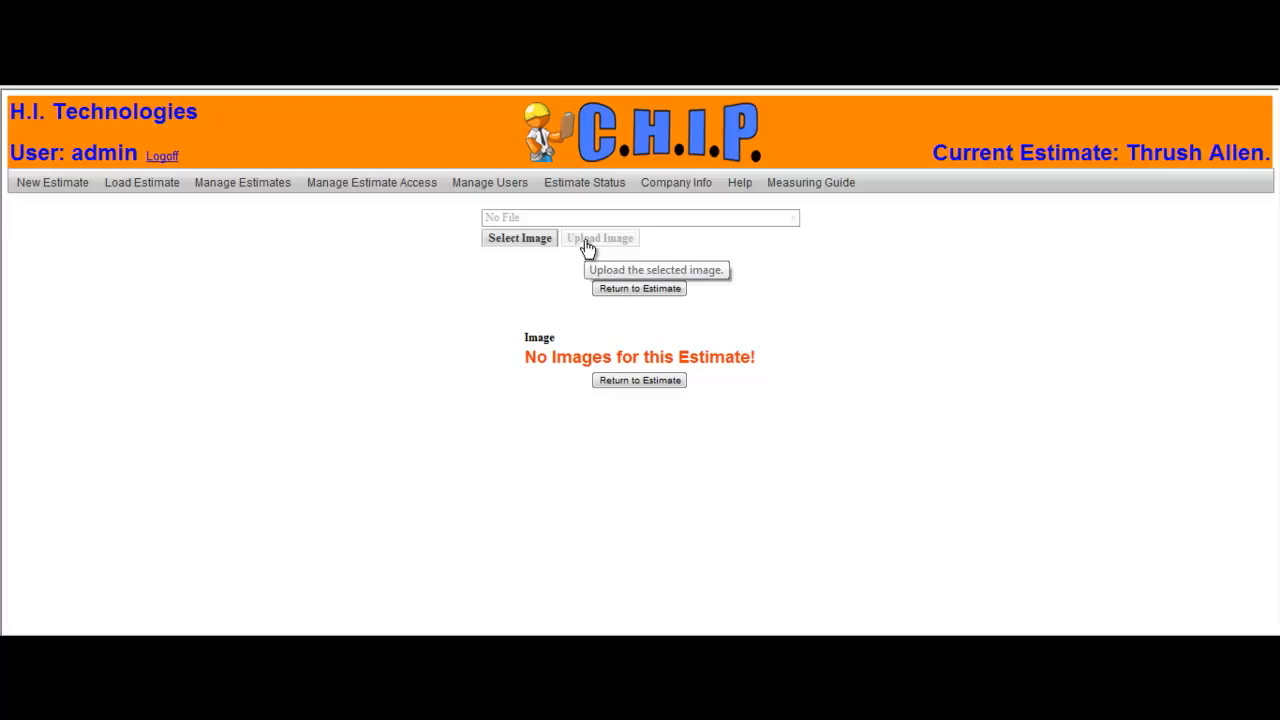
click(649, 291)
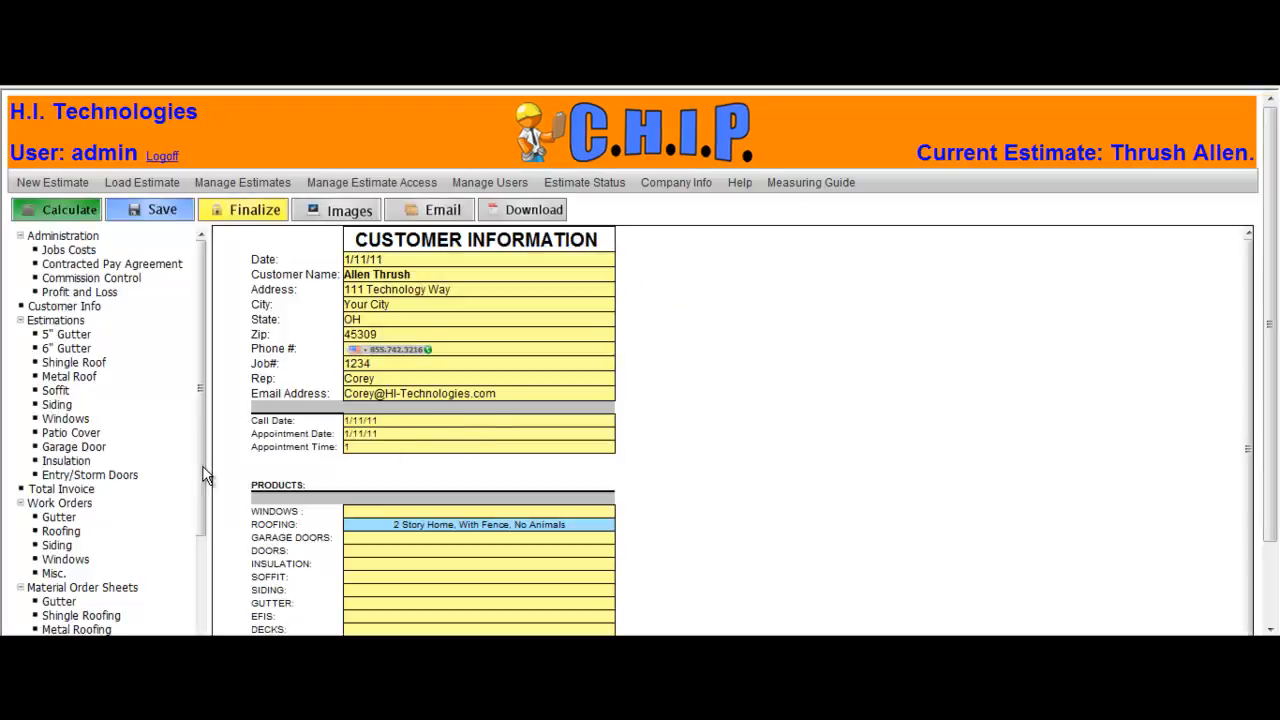
Step: Open the Occupancy Form, mark the pamphlet receipt box with x, and enter 1/11/11 as the signature date
drag(199, 472, 192, 617)
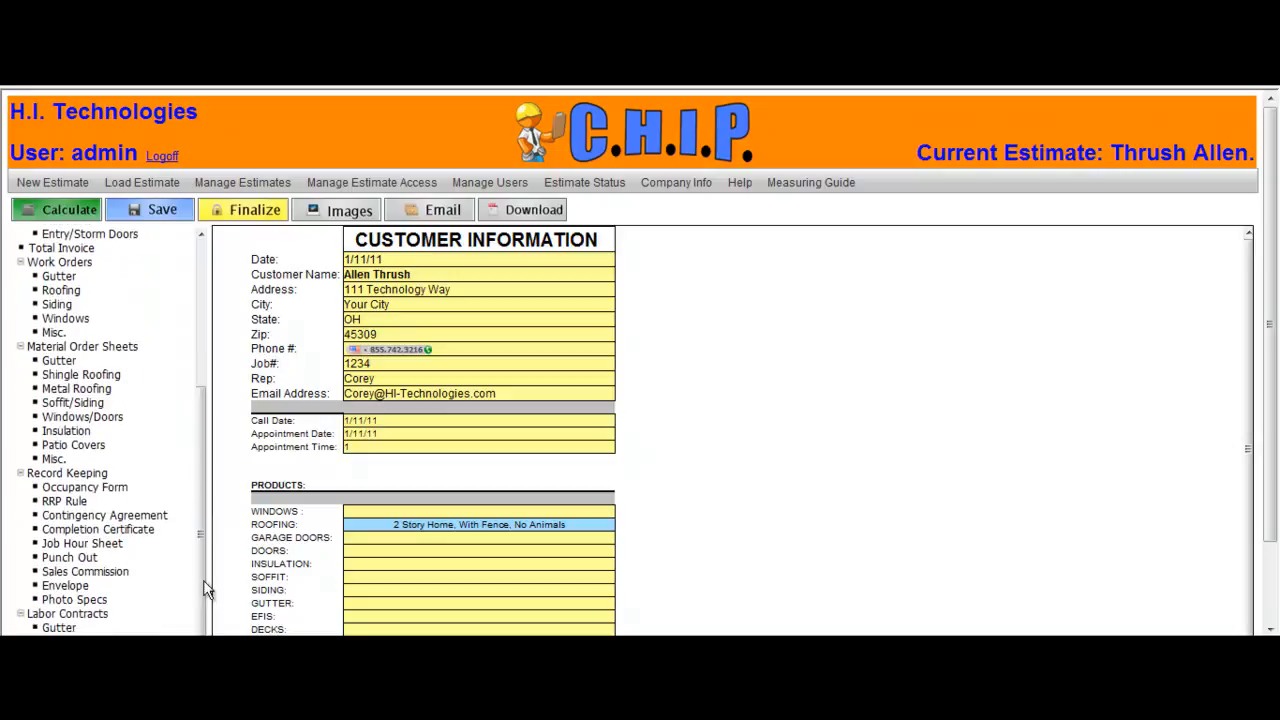
click(122, 489)
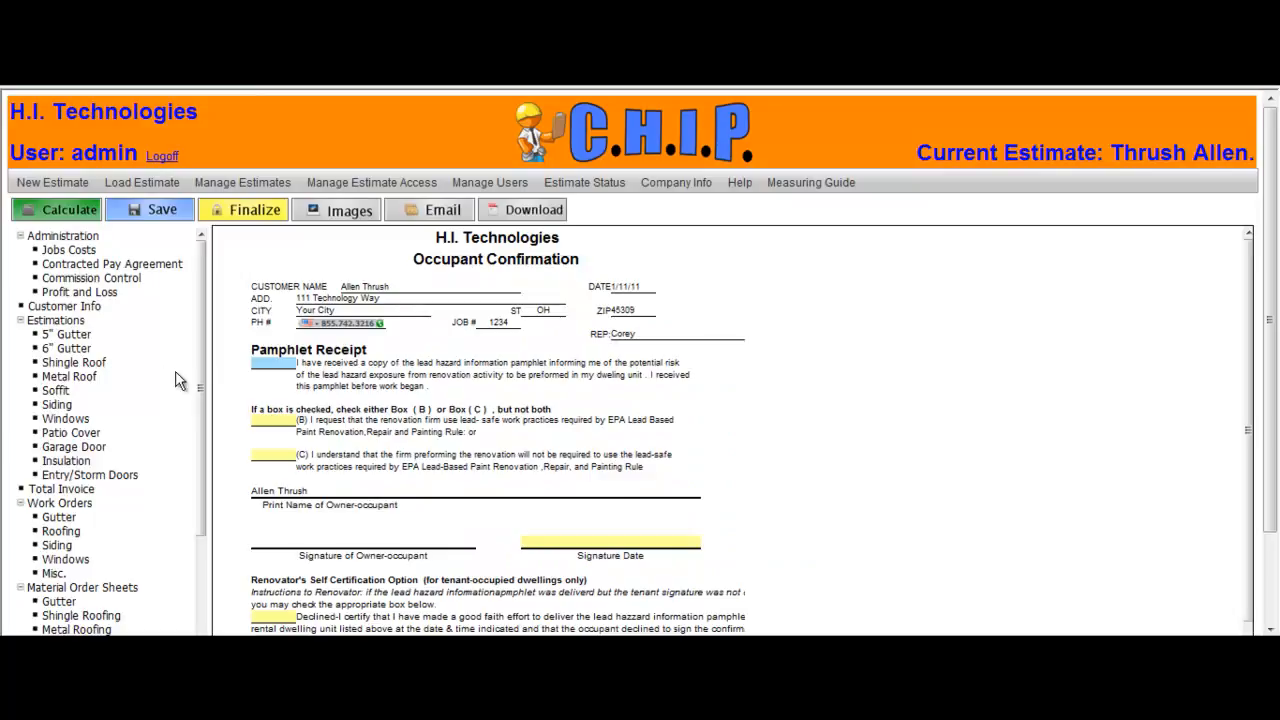
click(267, 363)
text(x)
key(Tab)
key(Tab)
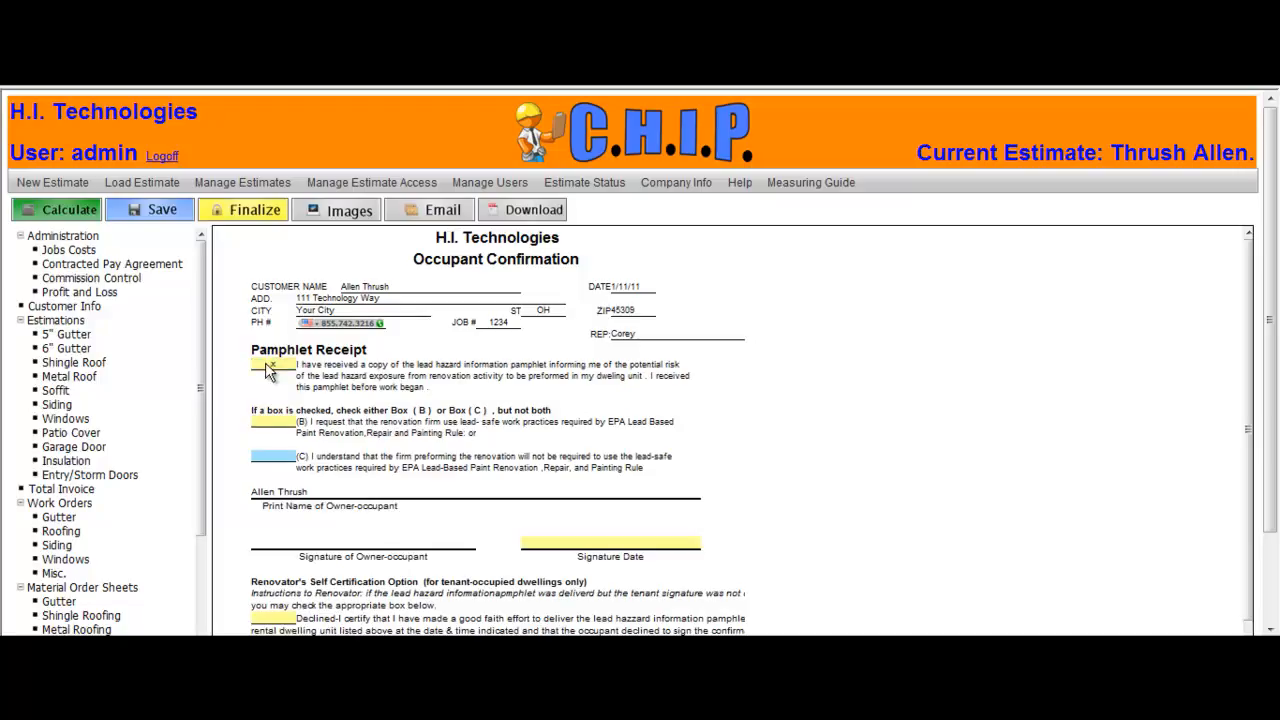
key(Tab)
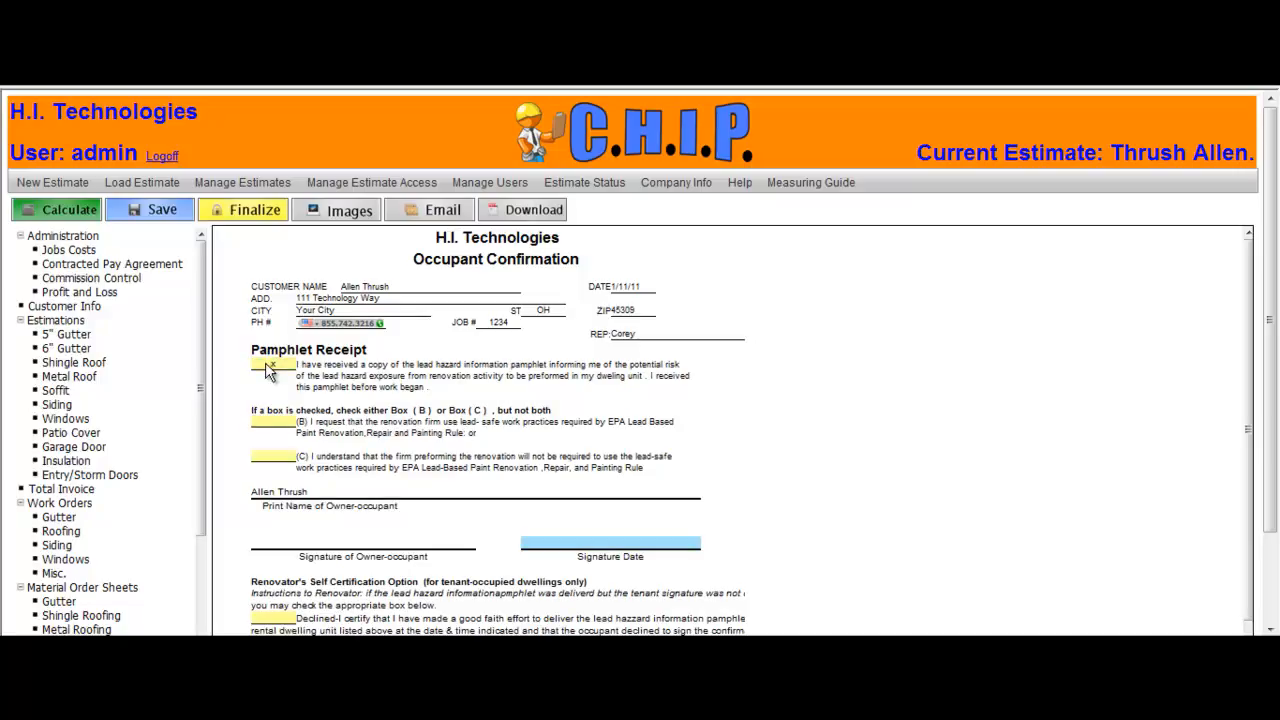
text(1/11/11)
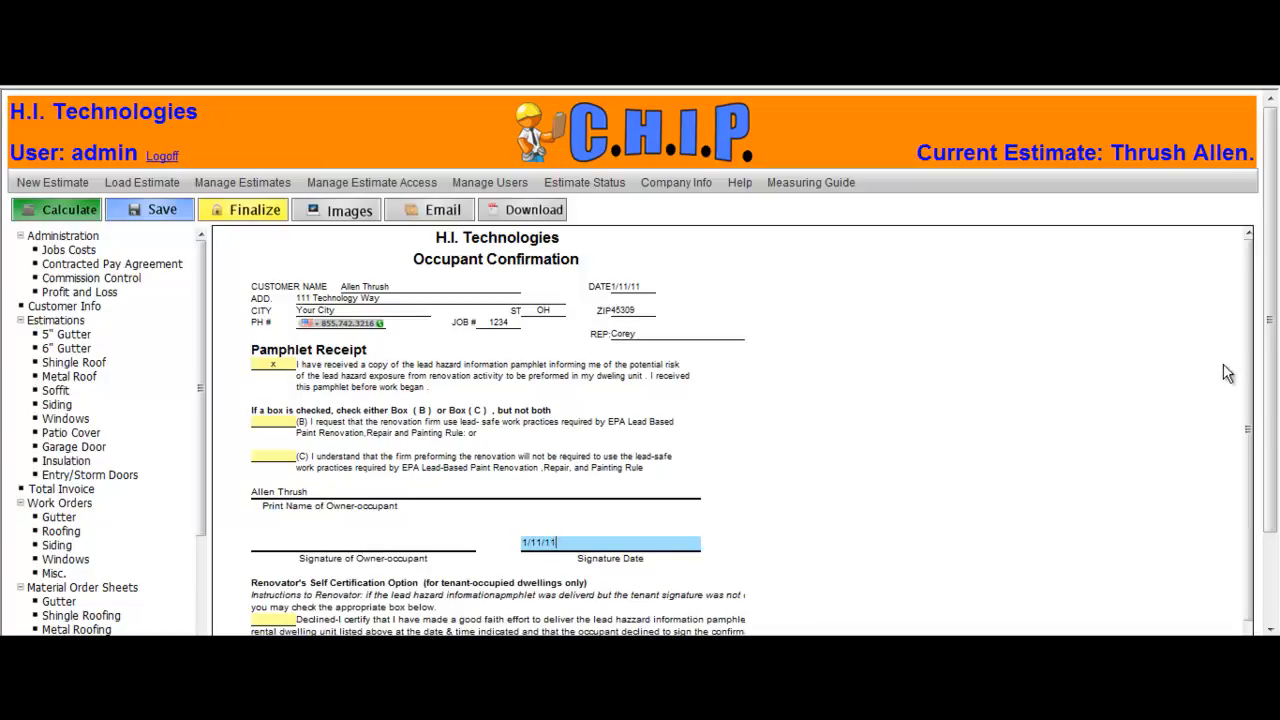
Step: Enter the certifying person's full name and 1/11/11 as the attempted delivery date in the renovator's self certification section
scroll(1252, 355, down, 2)
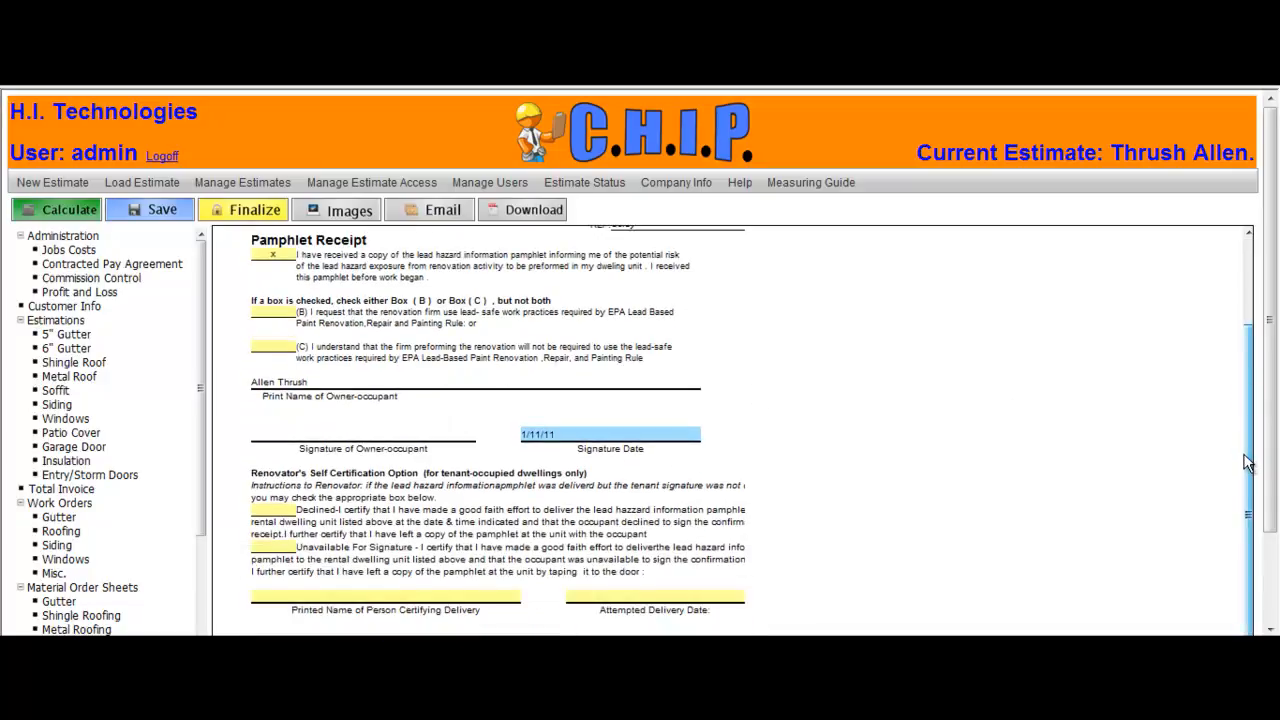
click(440, 599)
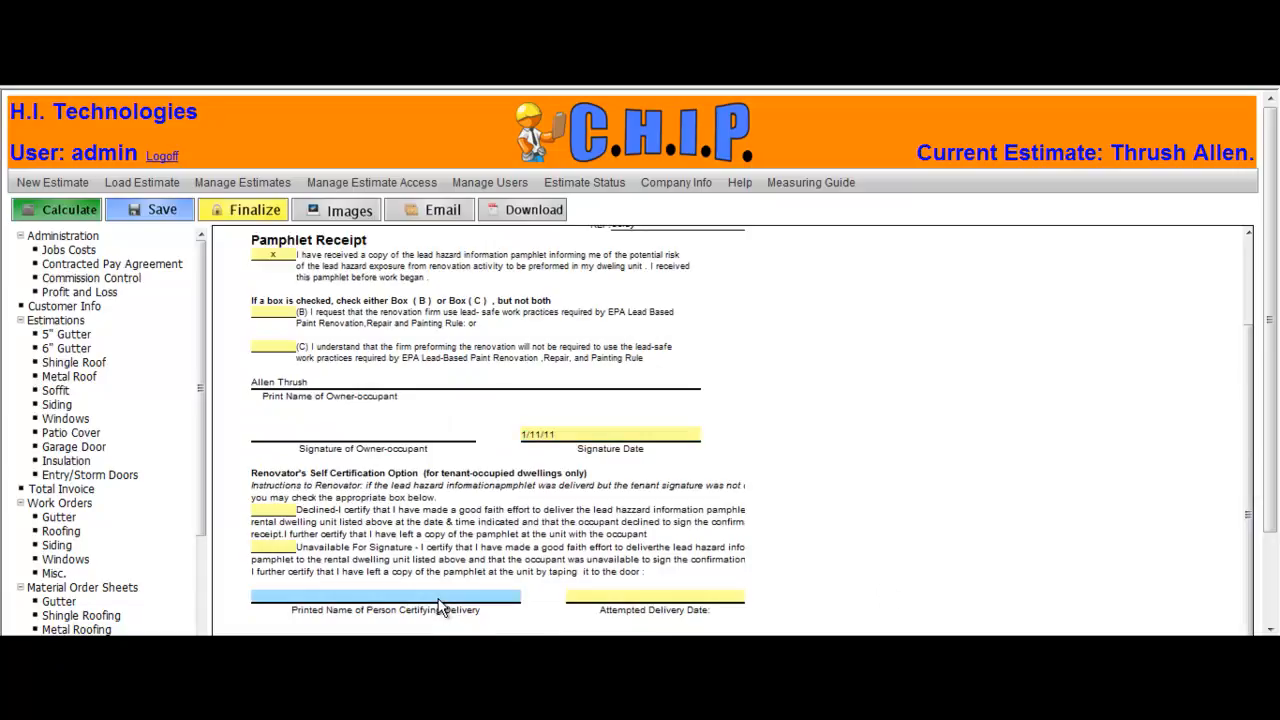
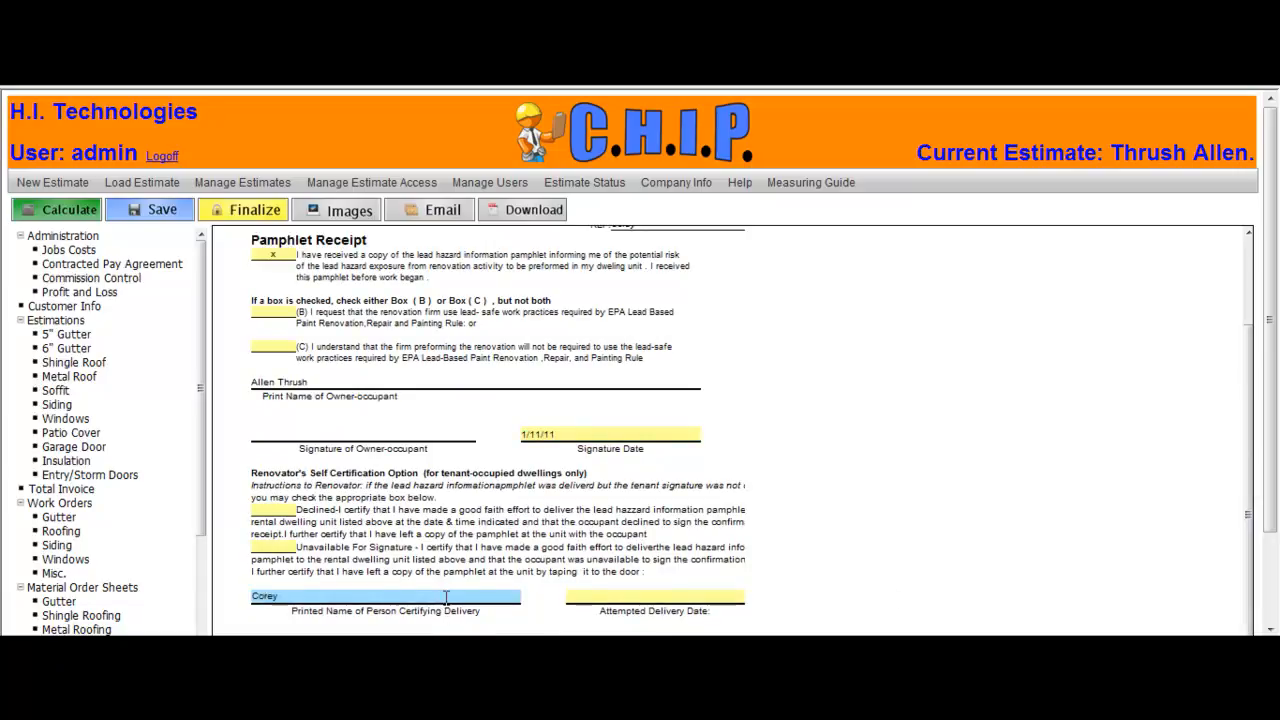
key(Tab)
text(1/)
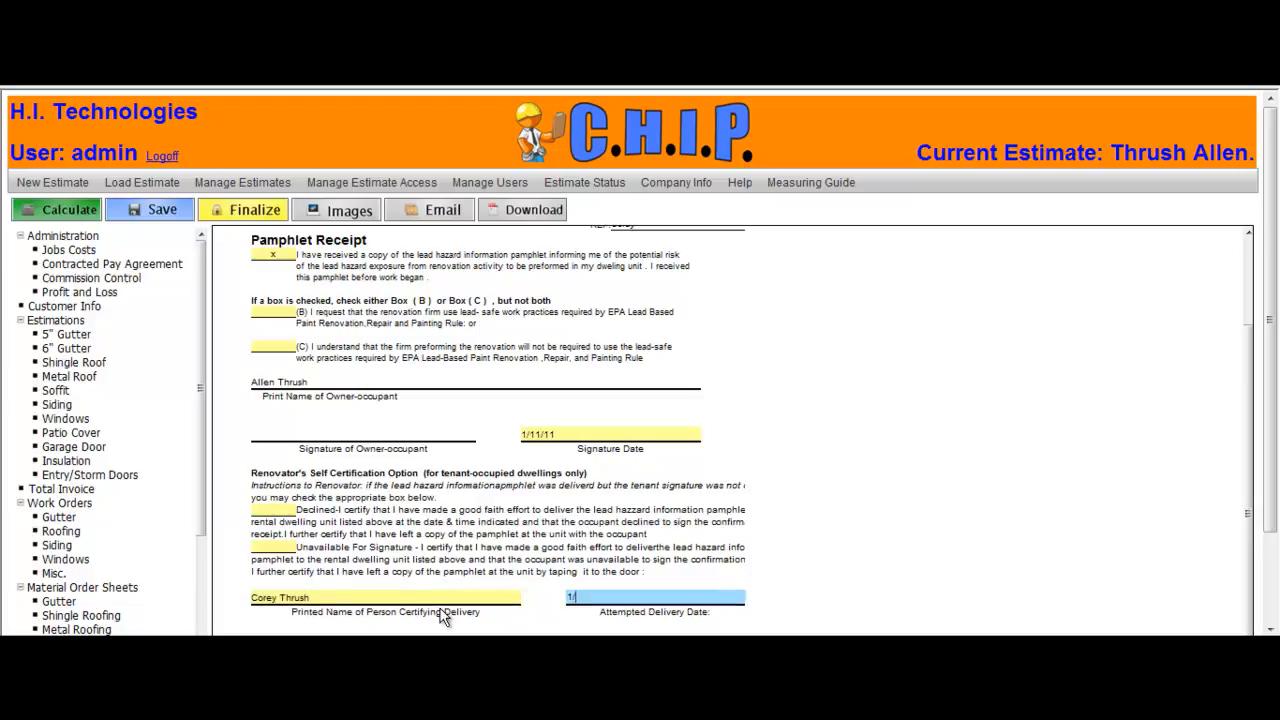
text(11/11)
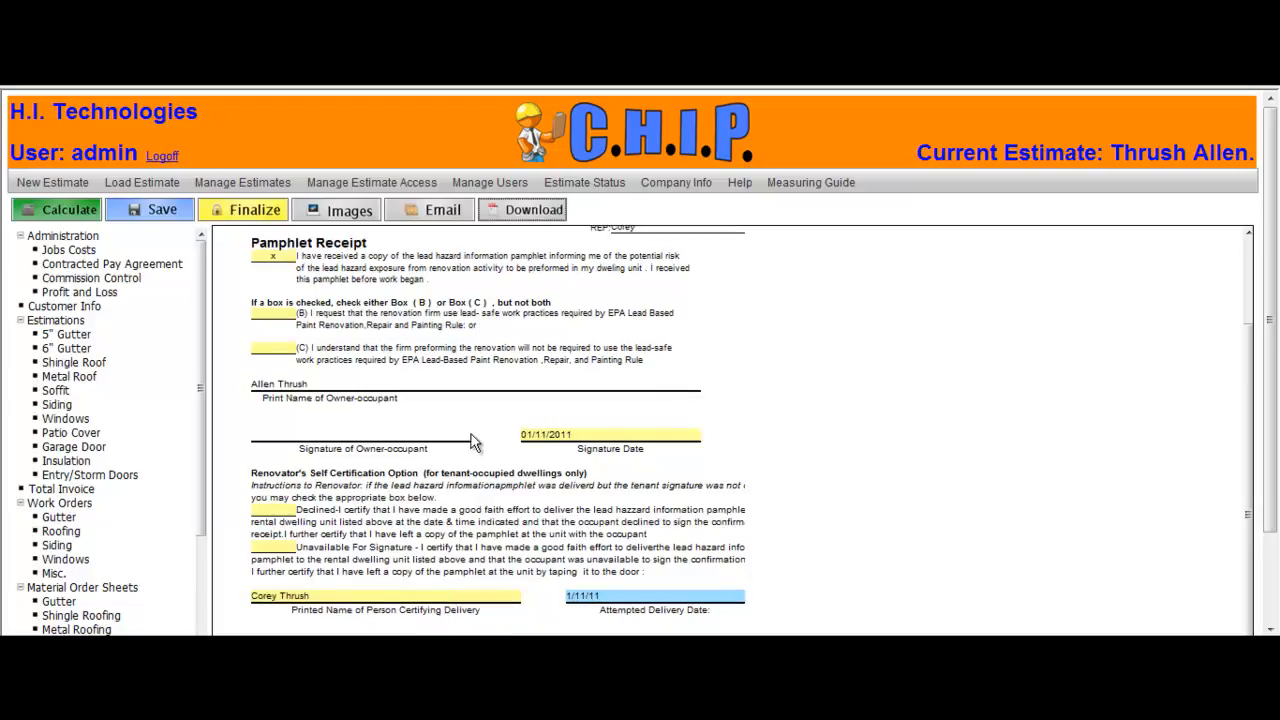
Step: Download the occupancy form as a PDF, review it, and close the PDF viewer
click(510, 212)
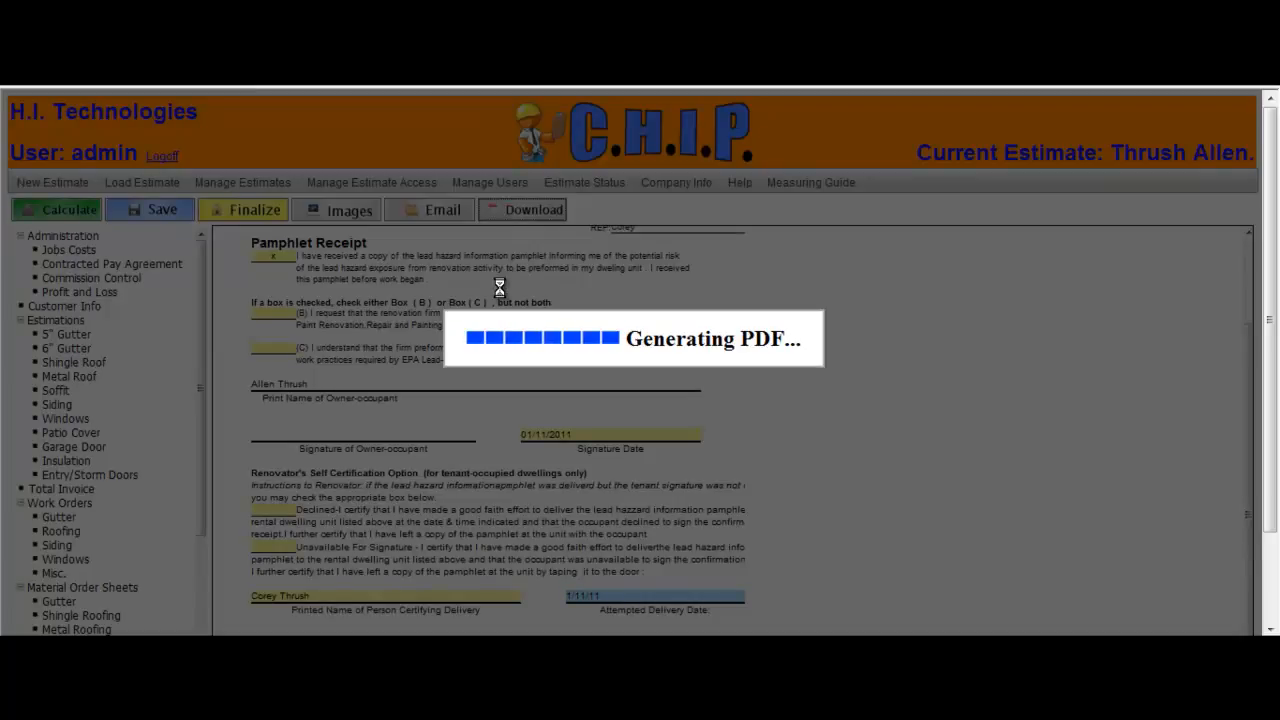
click(624, 325)
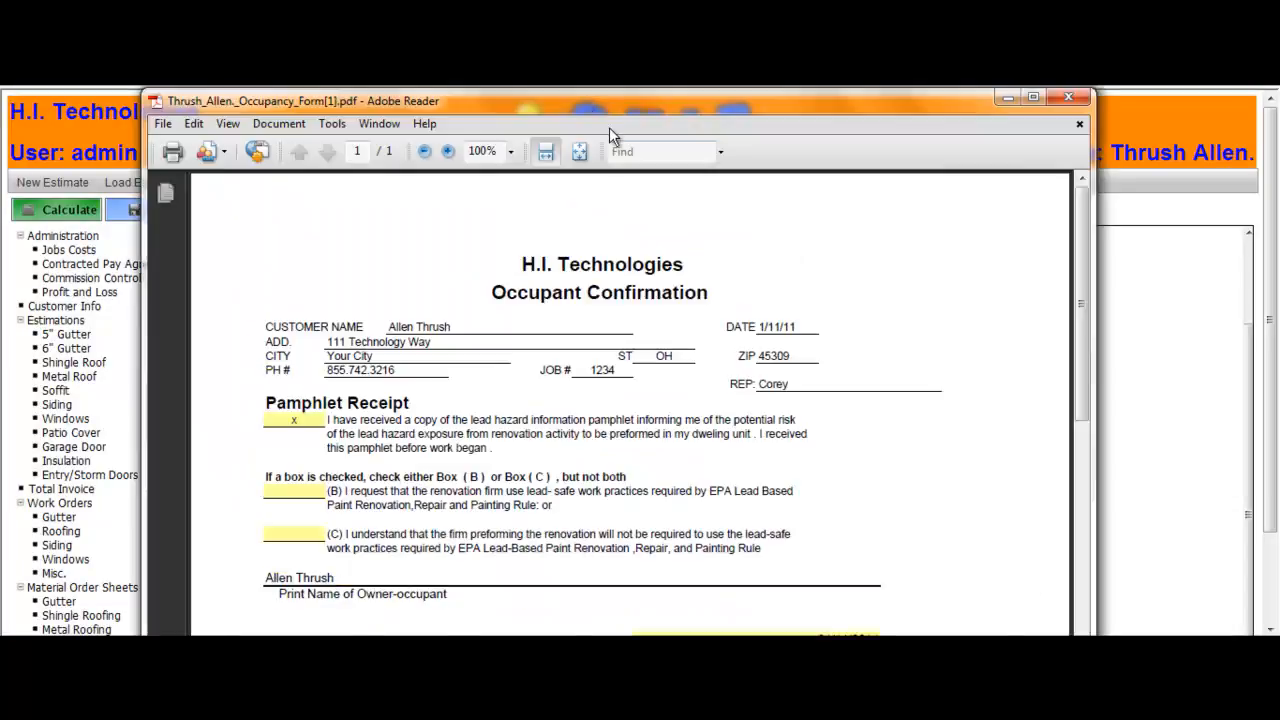
drag(1082, 325, 1089, 286)
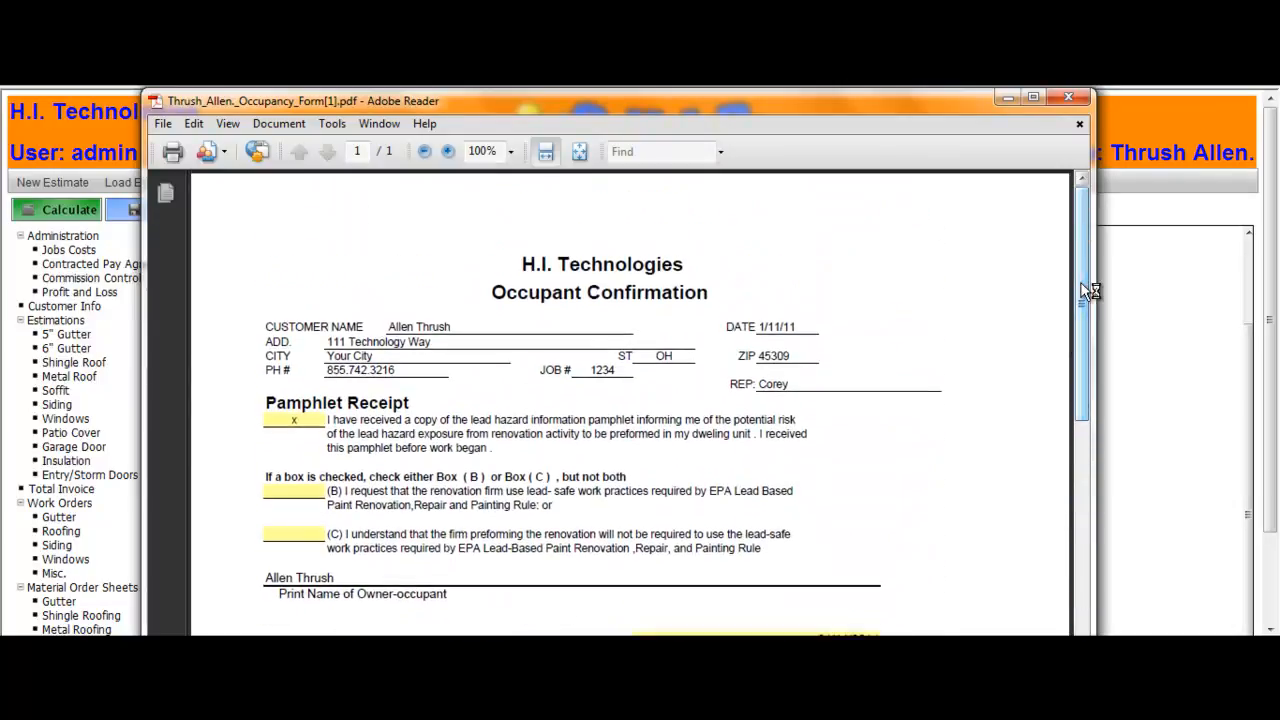
click(1068, 99)
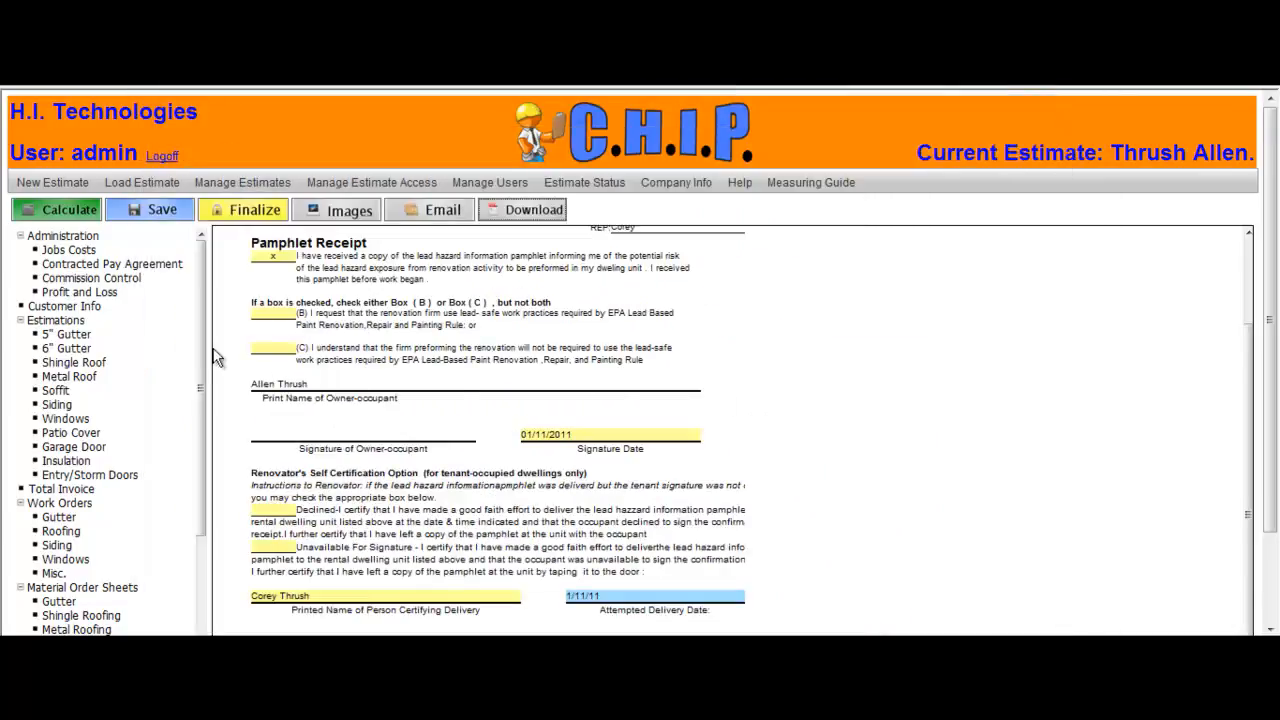
Step: Open the RRP Rule recordkeeping checklist and fill in the name of the firm
drag(206, 340, 175, 495)
click(72, 483)
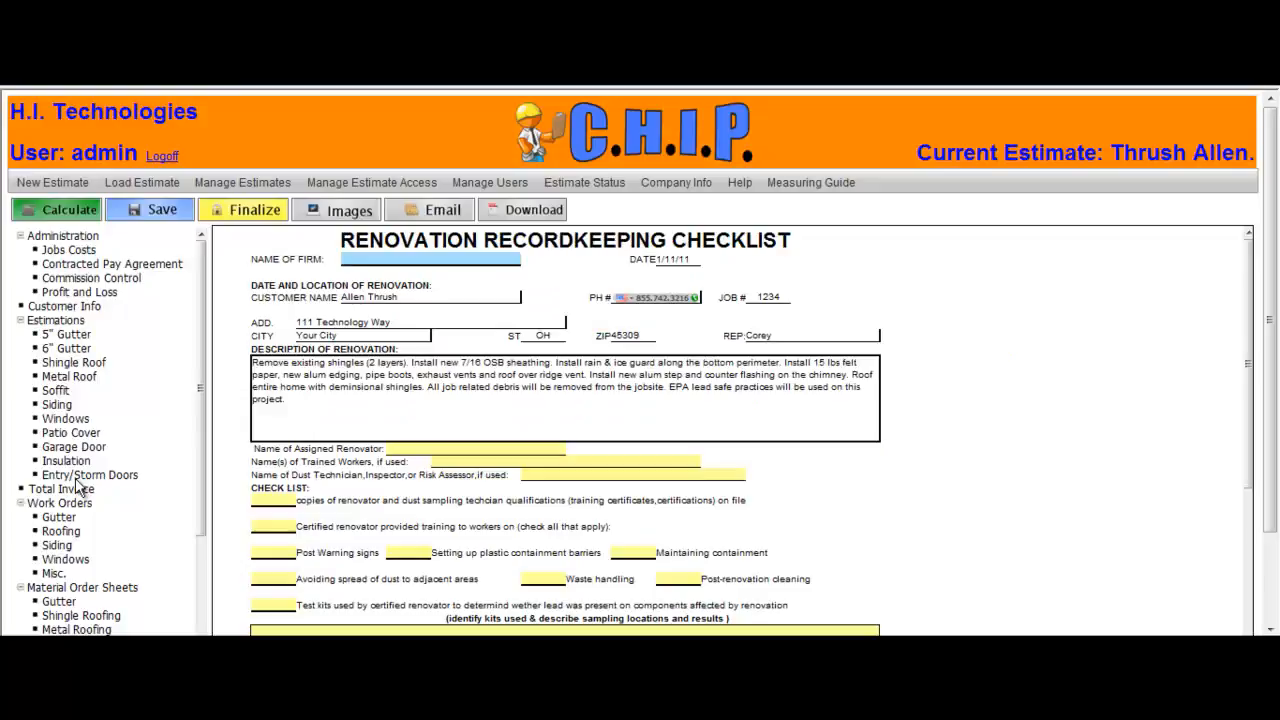
scroll(85, 487, down, 5)
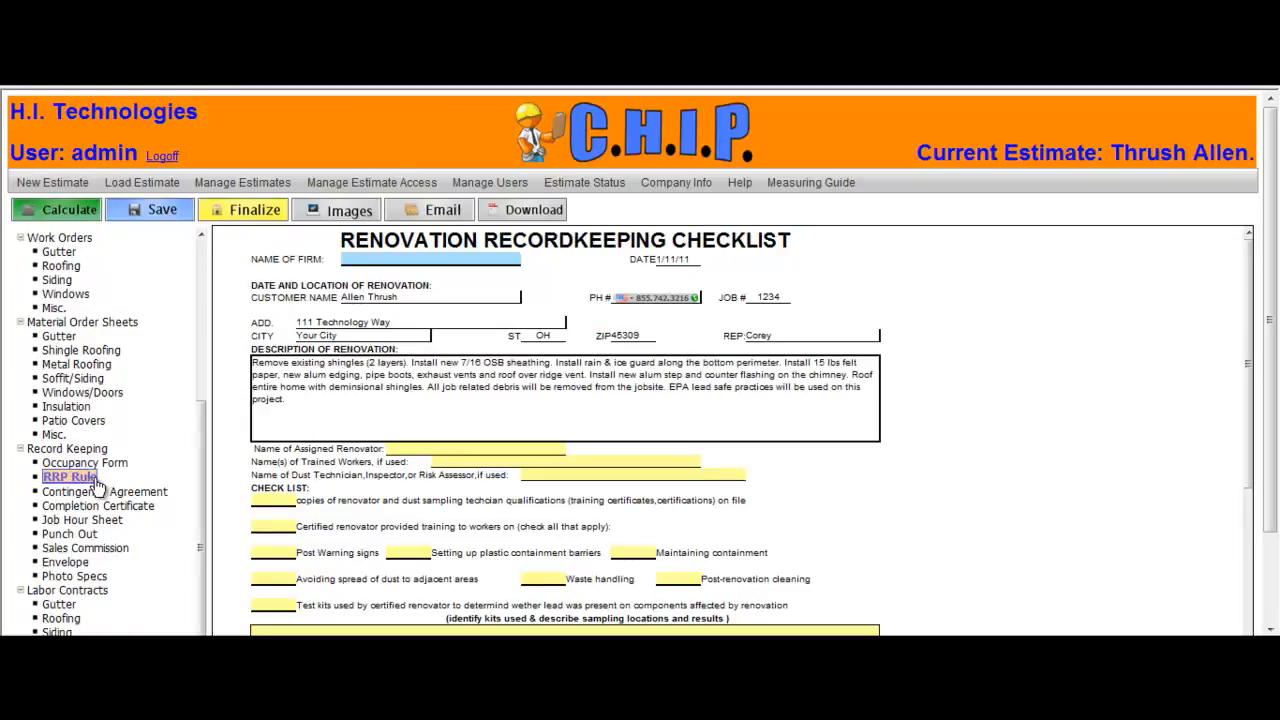
click(351, 264)
text(C. A. Thrush)
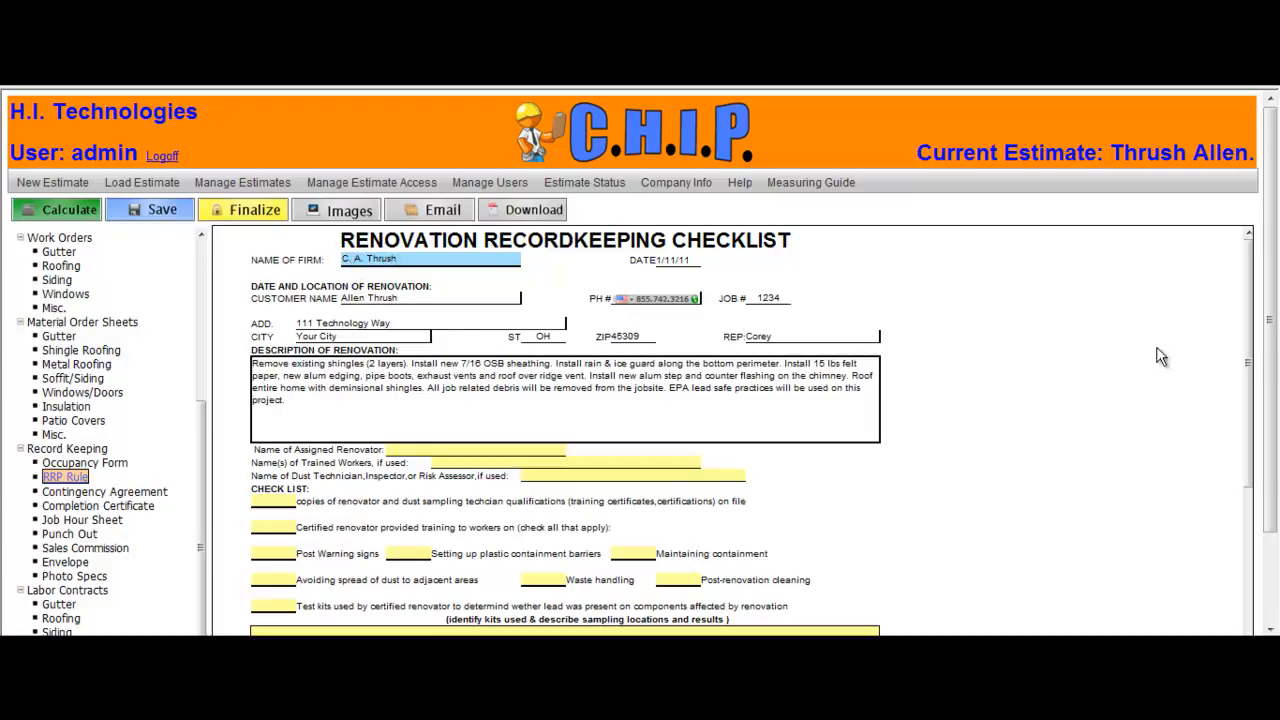
drag(1248, 319, 1240, 526)
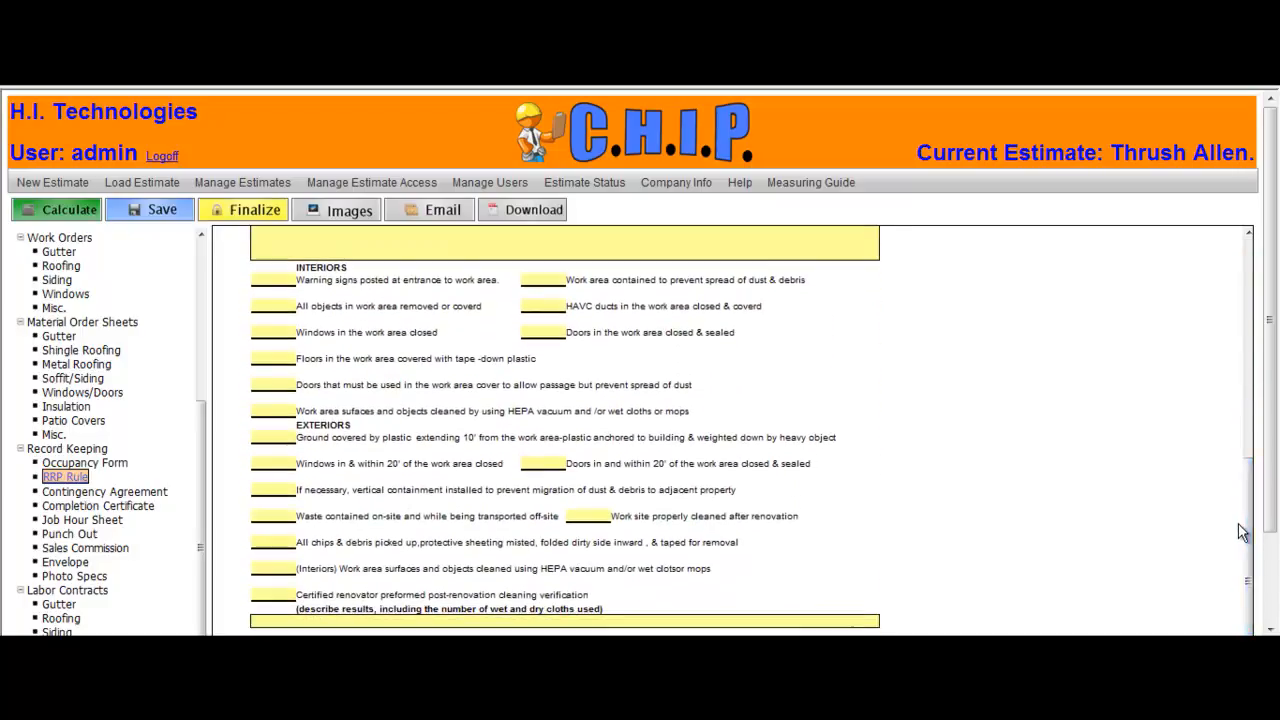
Step: Enter 1/22/11 as the certification date at the bottom of the RRP recordkeeping checklist
drag(1270, 460, 1277, 527)
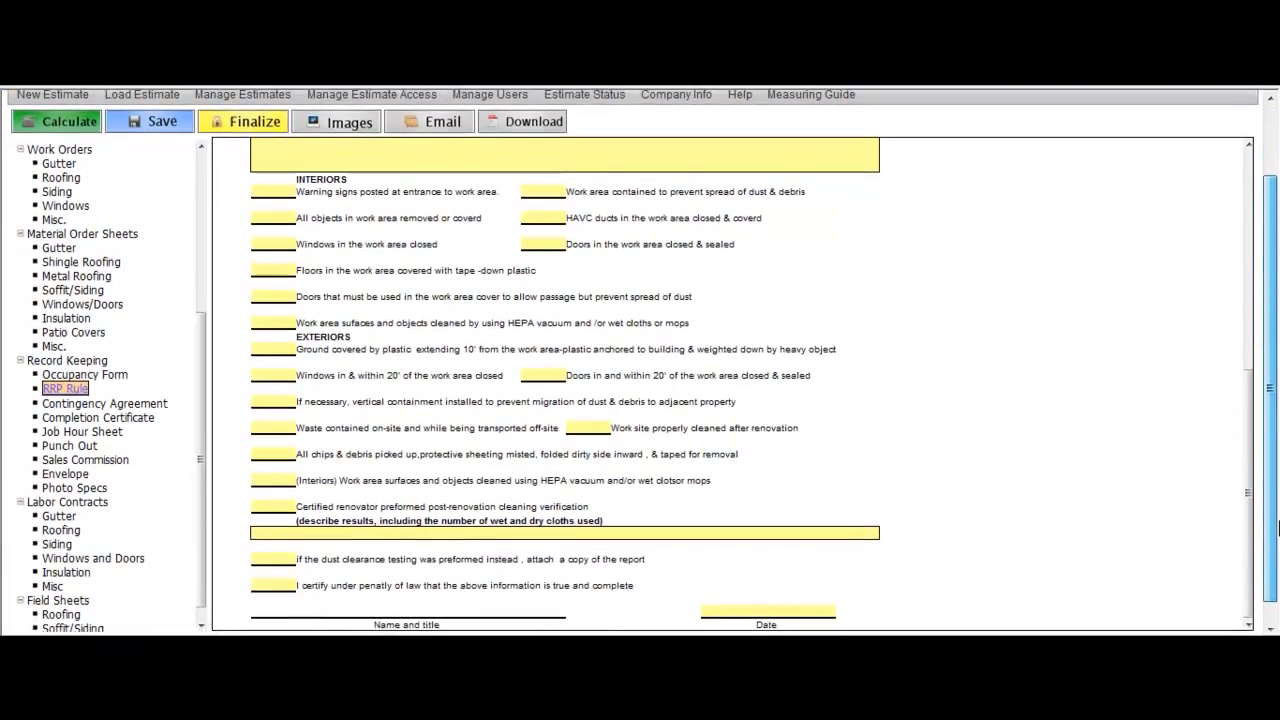
click(807, 614)
text(1/2)
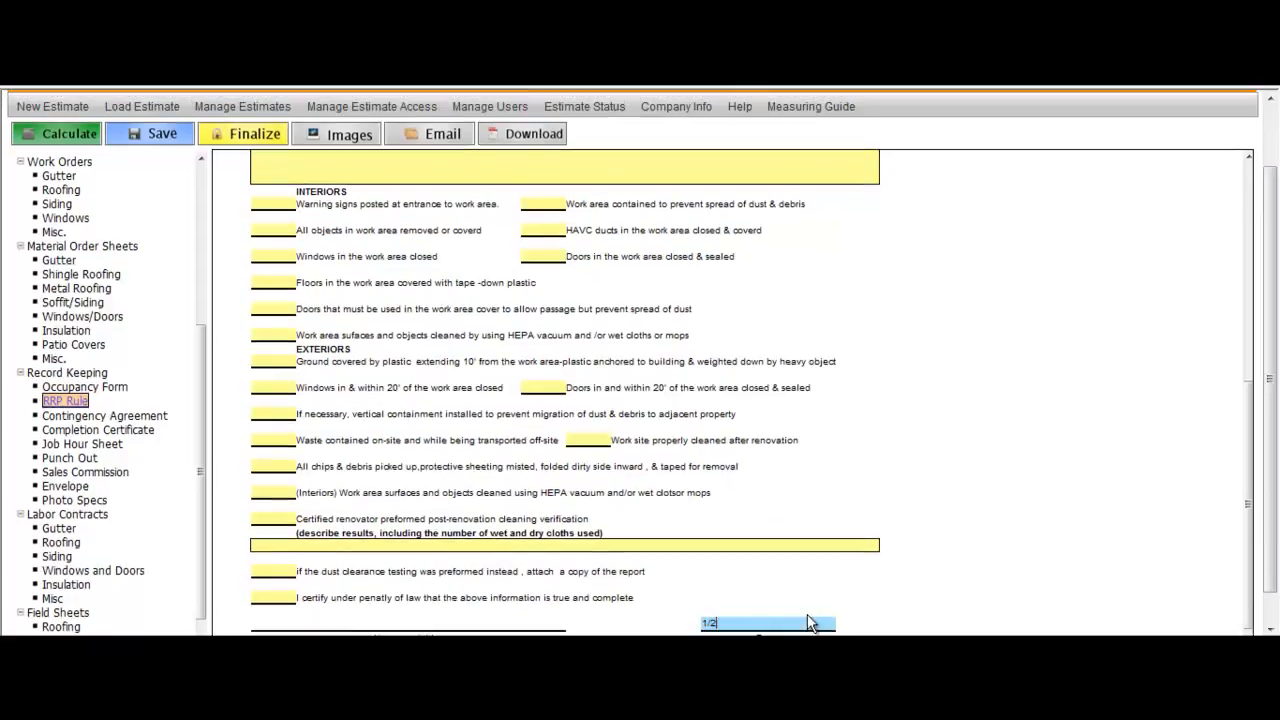
text(2/11)
Step: Download the RRP checklist as a PDF, review it, and close the PDF viewer
scroll(1273, 470, up, 1)
scroll(1273, 470, up, 2)
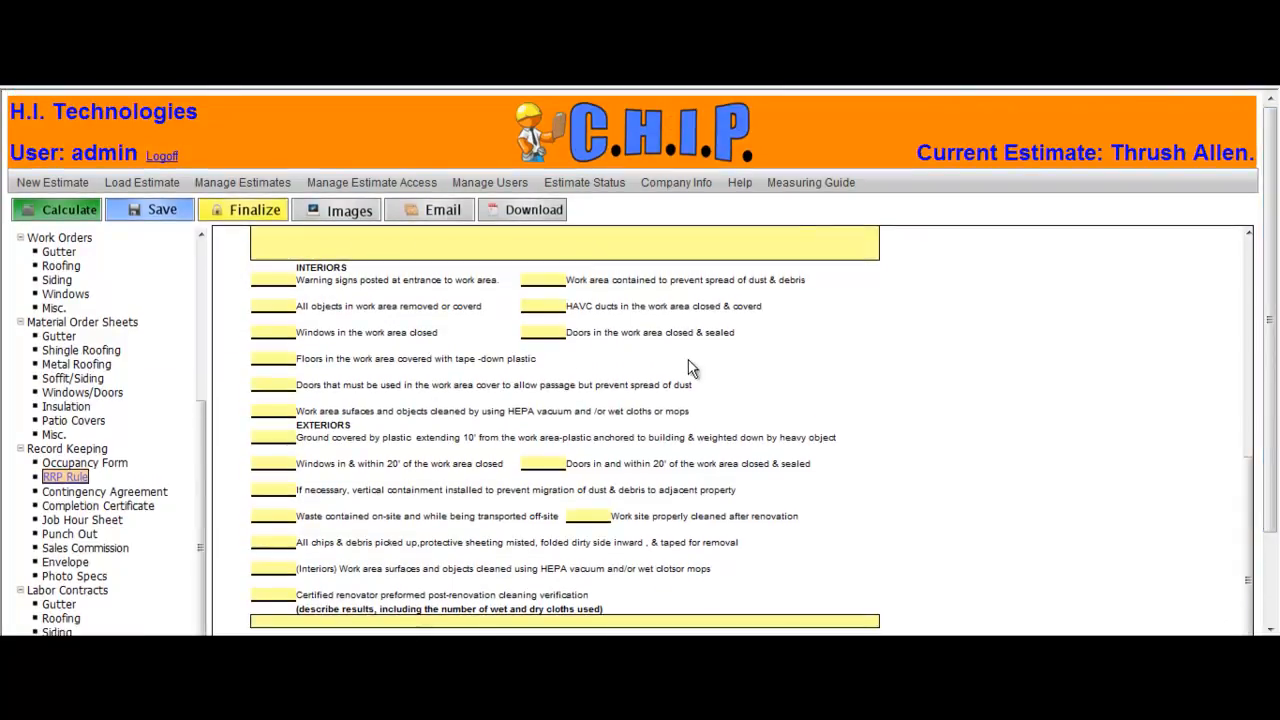
click(545, 224)
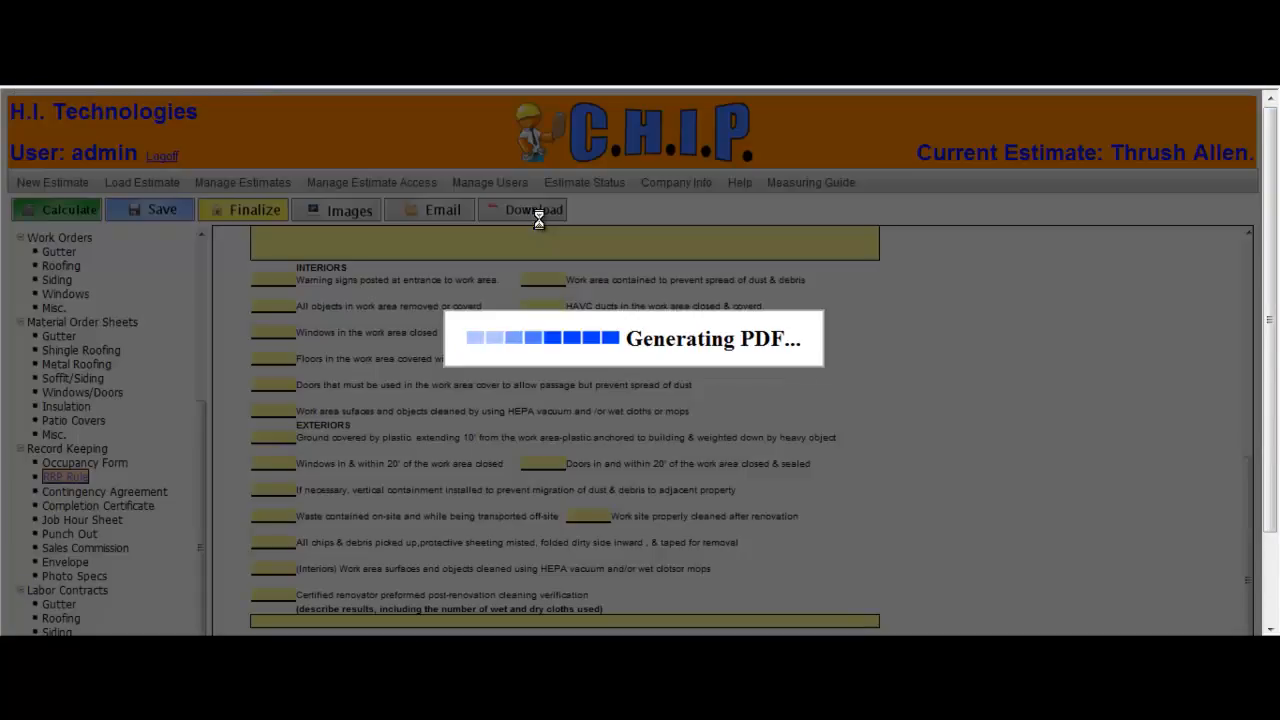
click(600, 318)
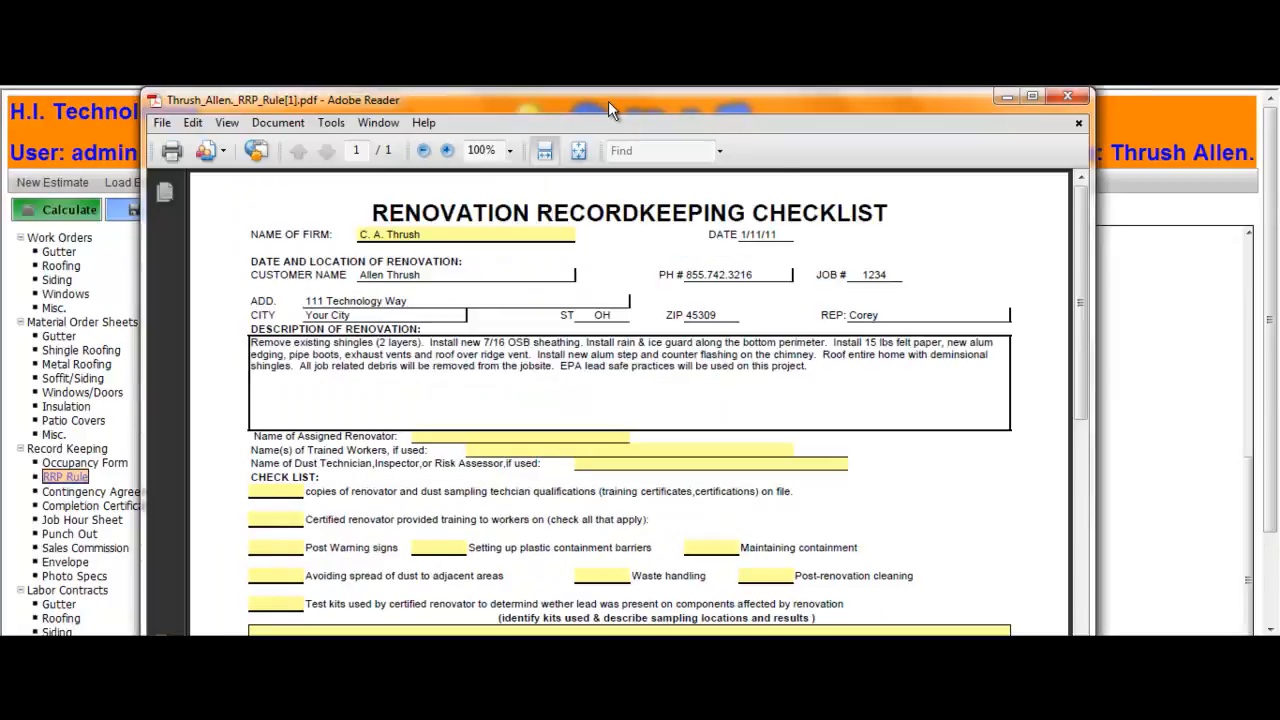
mouse_move(1085, 232)
mouse_down()
mouse_move(1067, 275)
mouse_move(1048, 498)
mouse_up()
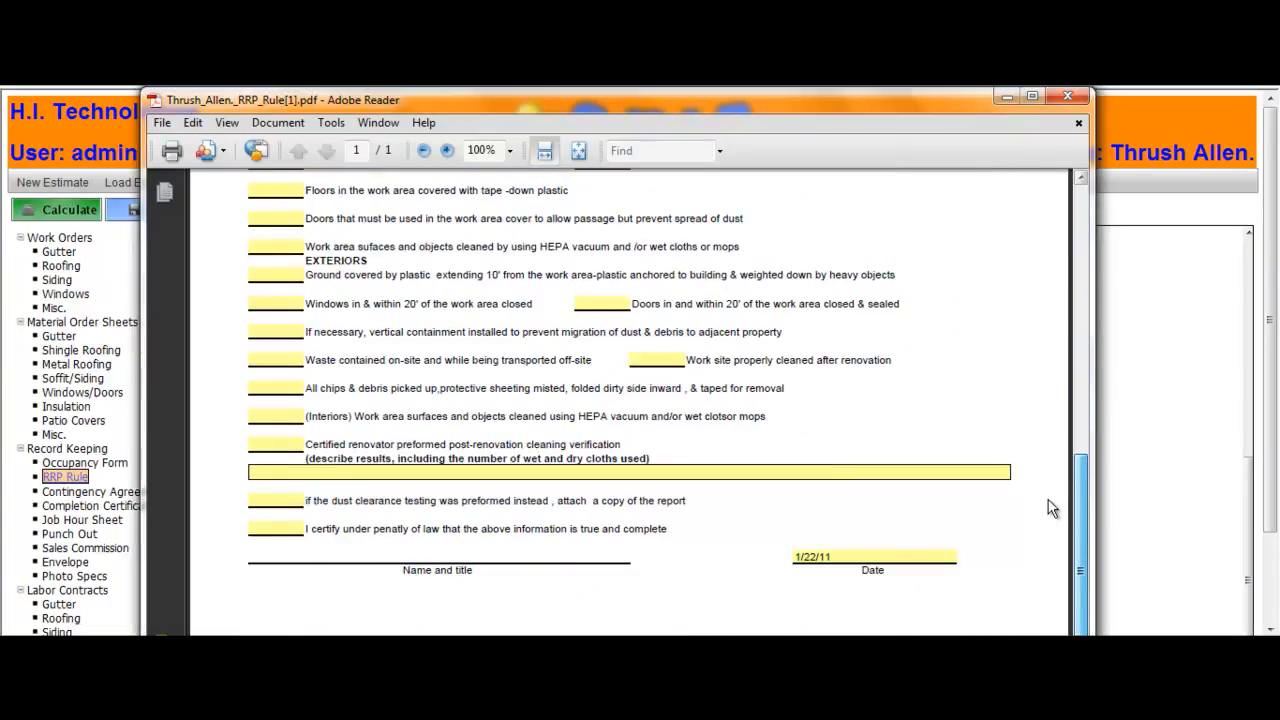
click(1067, 93)
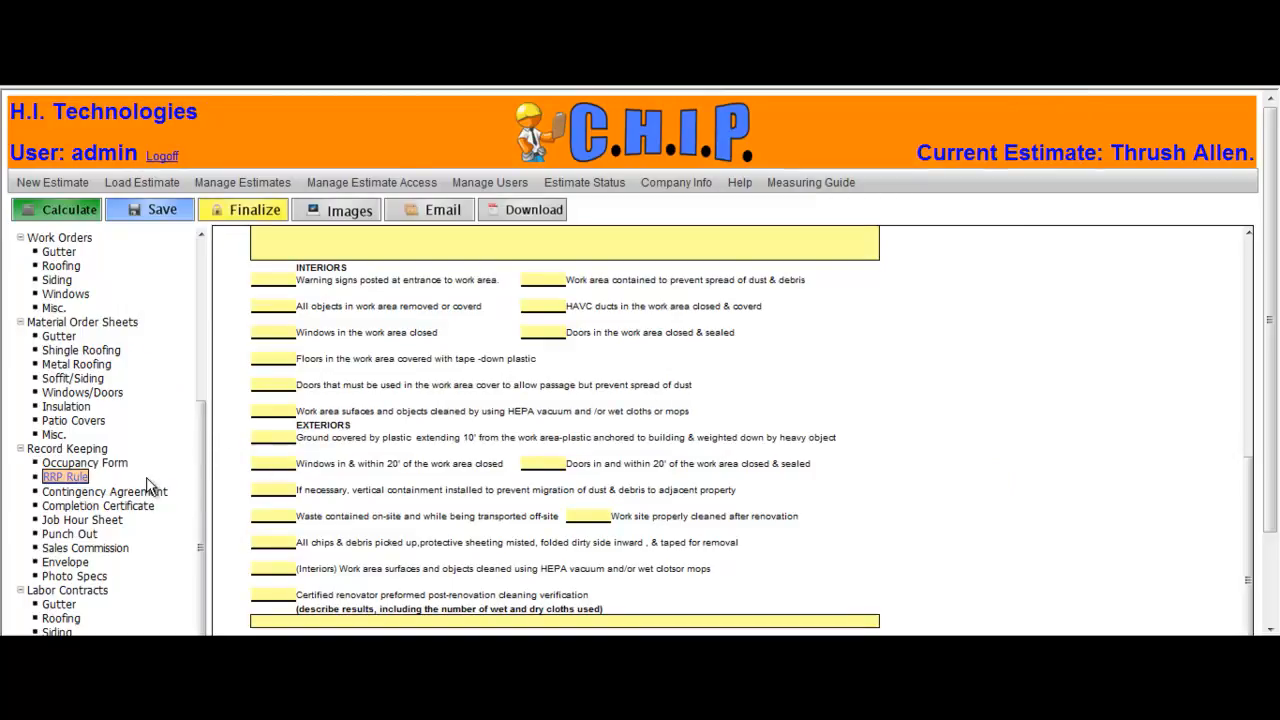
Step: Open the Completion Certificate, download it as a PDF, review it, and close the viewer
click(141, 505)
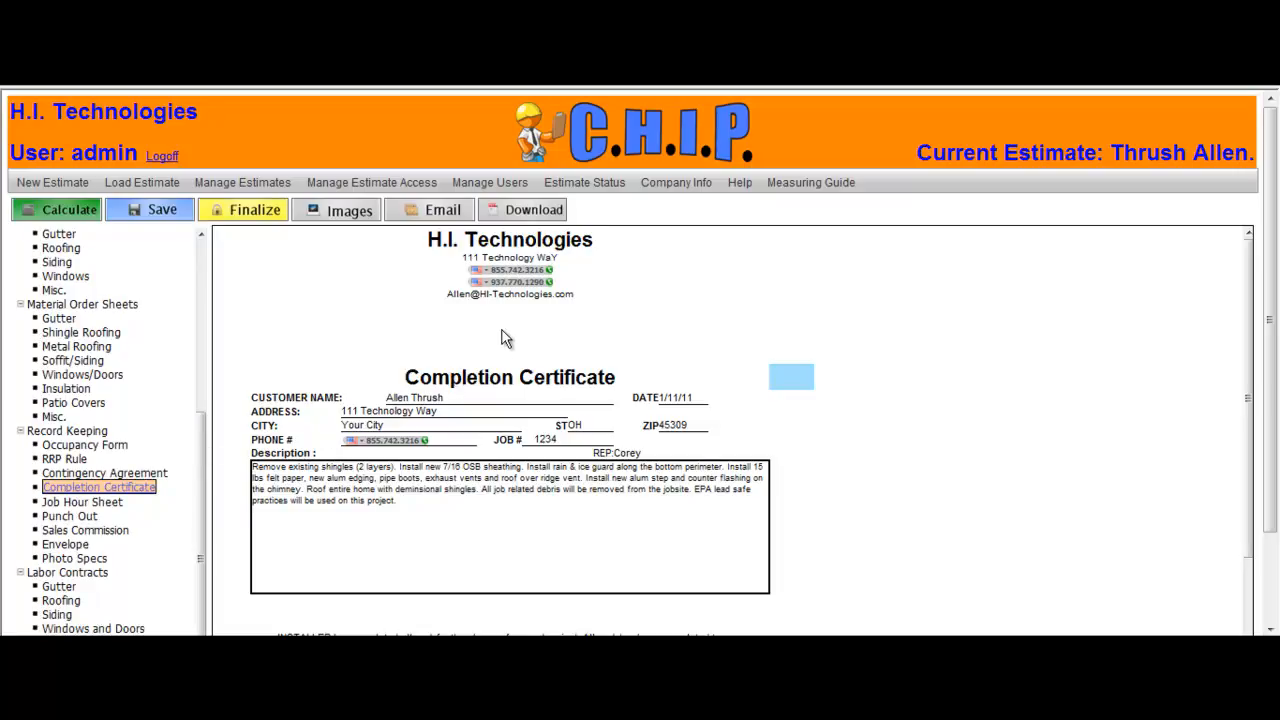
click(521, 210)
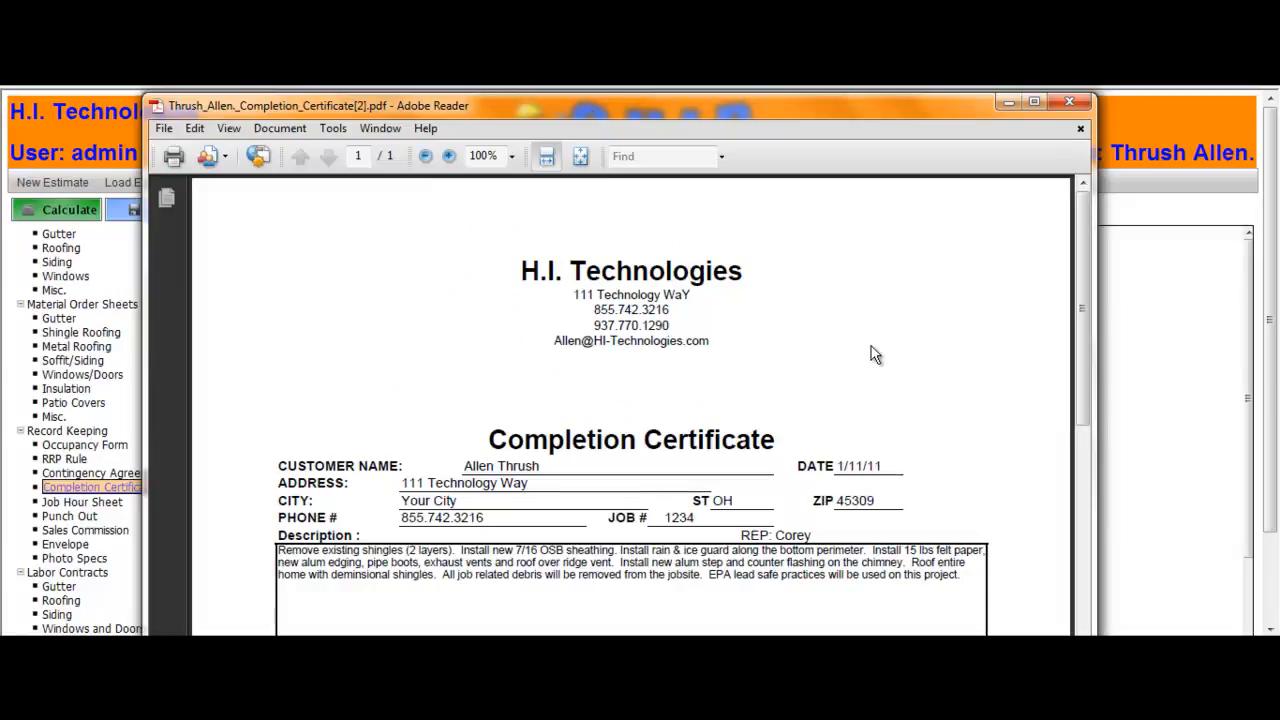
mouse_move(1080, 260)
mouse_down()
mouse_move(1040, 543)
mouse_move(1060, 499)
mouse_up()
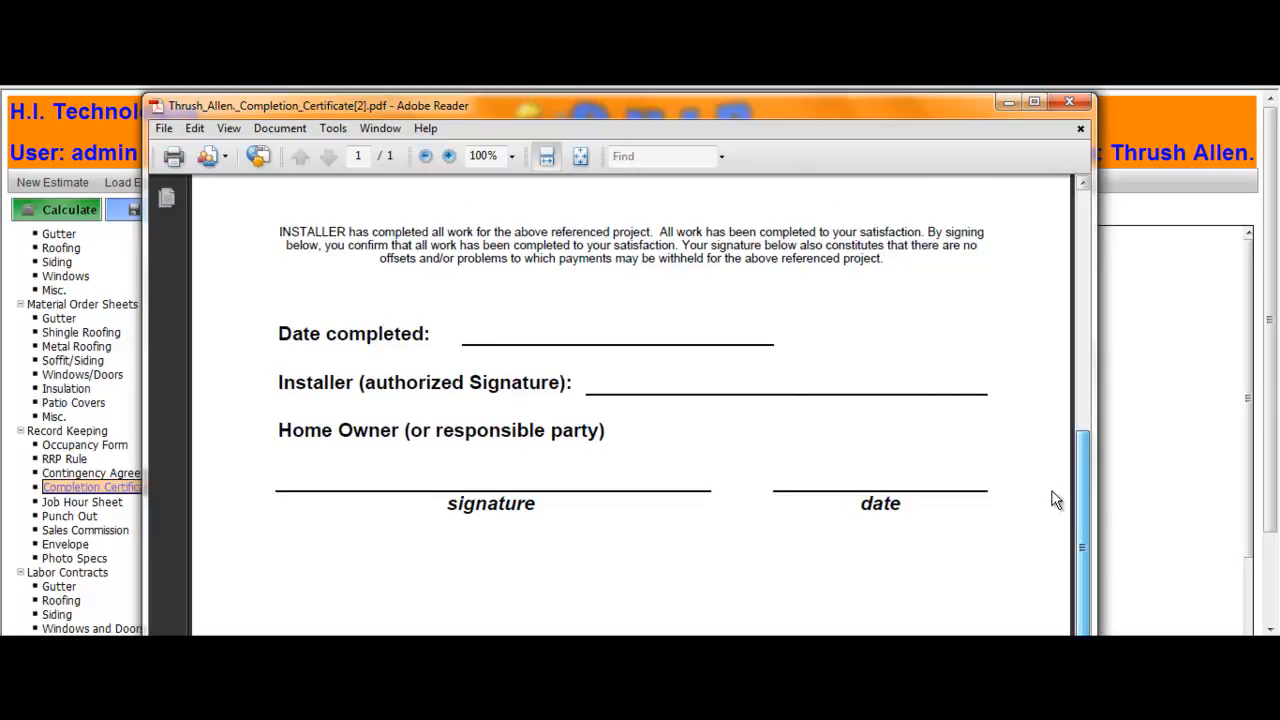
drag(1057, 500, 1058, 252)
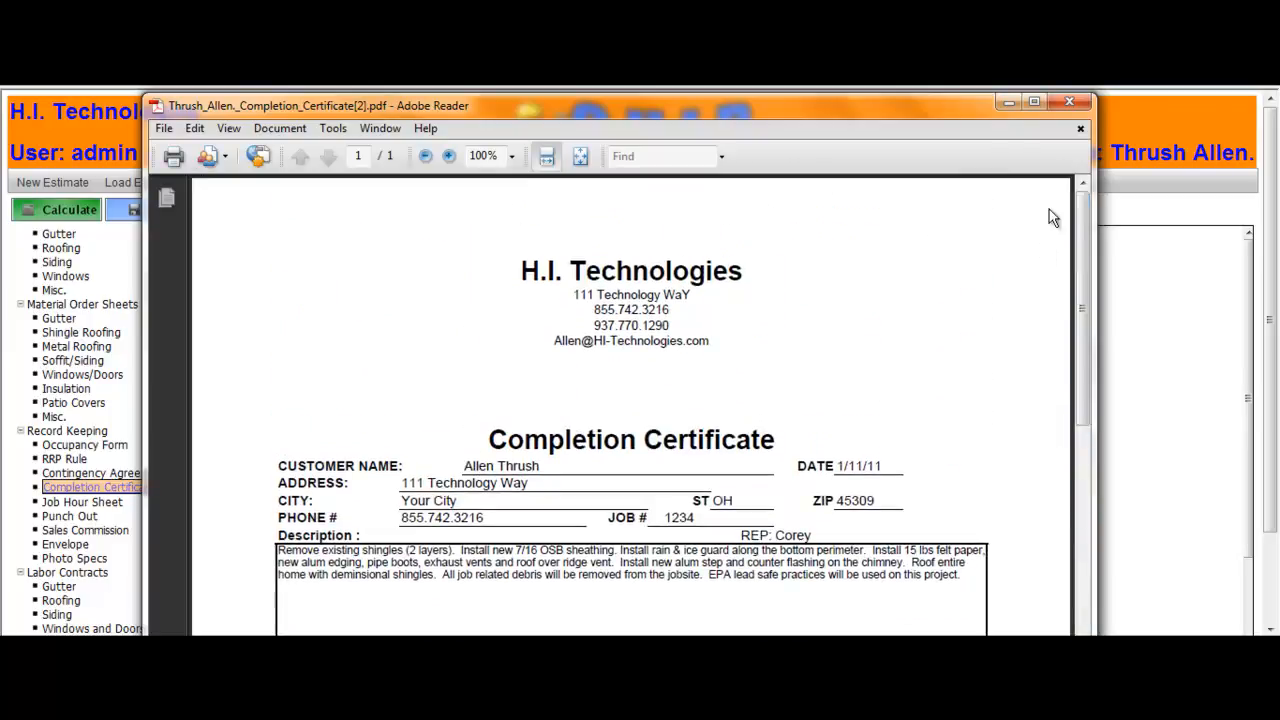
click(1071, 101)
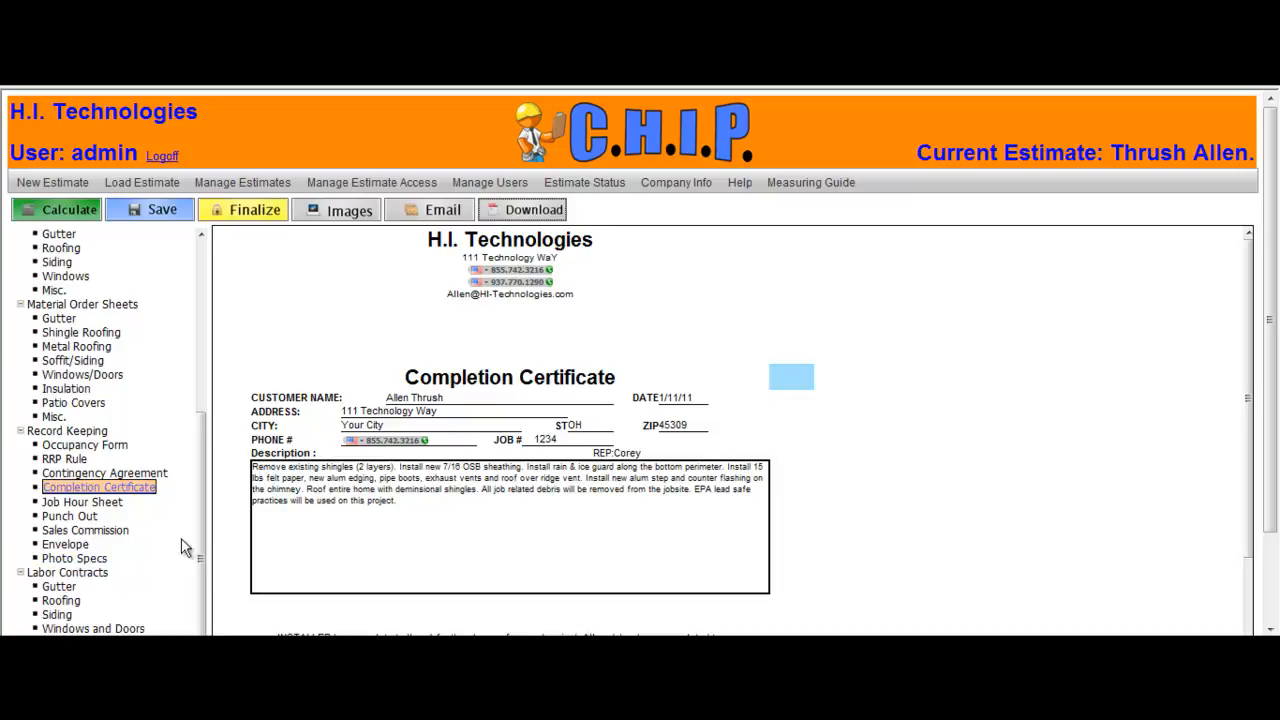
drag(197, 530, 210, 412)
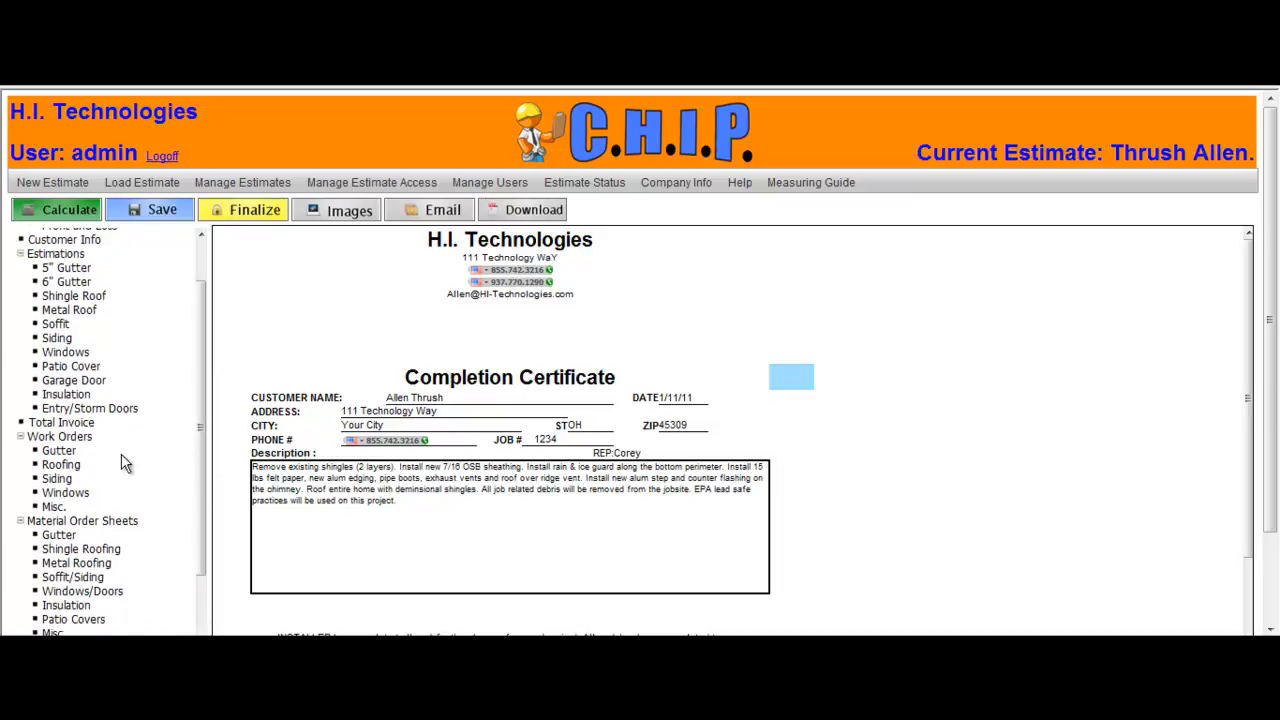
click(76, 467)
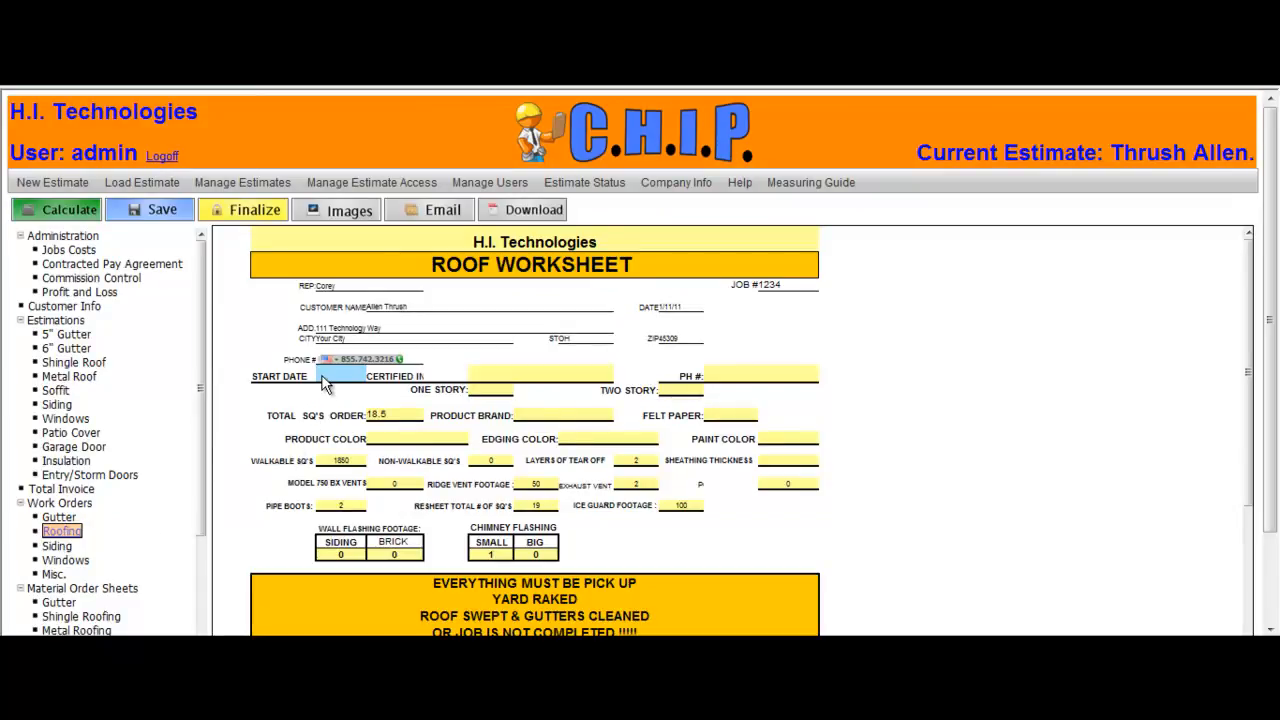
text(1/22/11)
key(Tab)
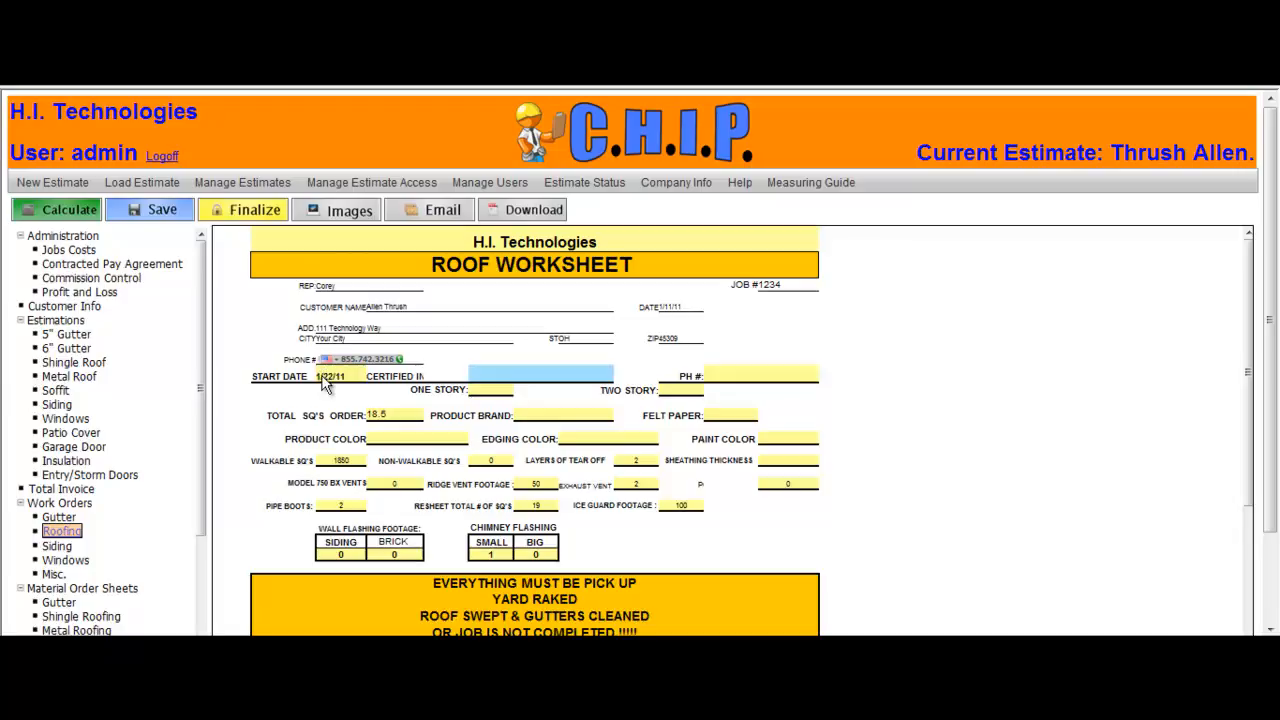
text(C.A. Thrush)
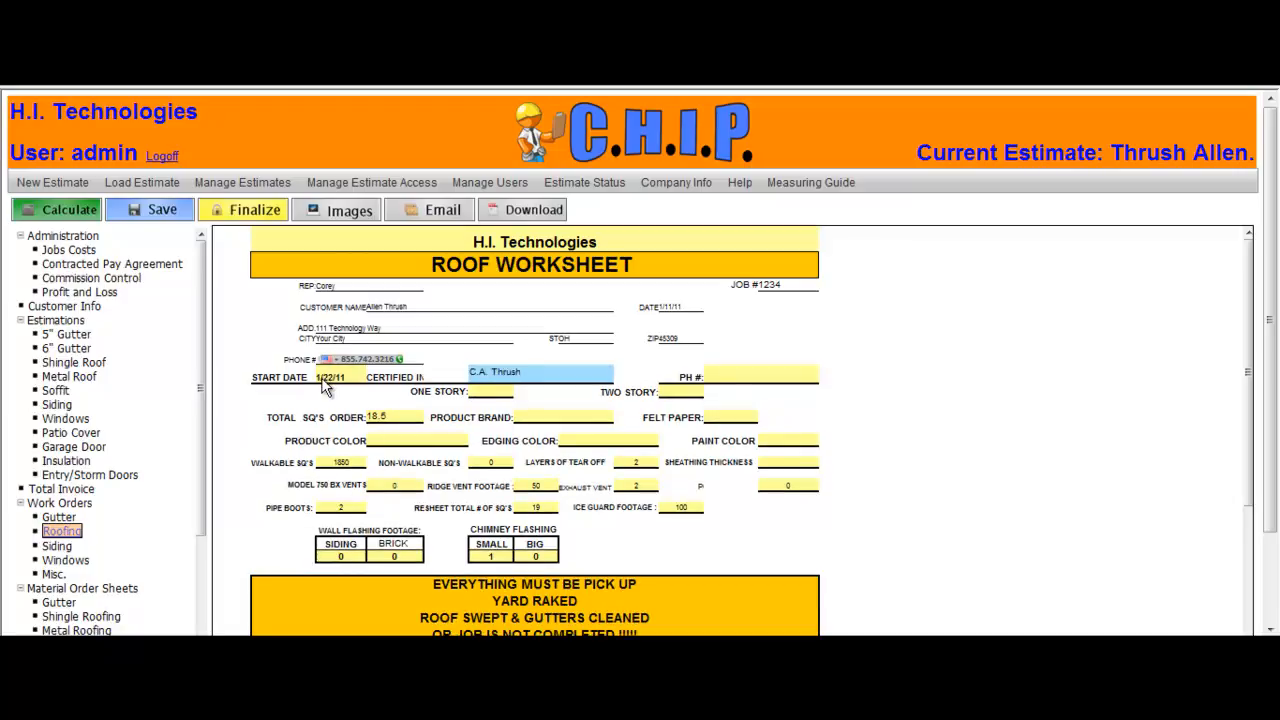
key(Tab)
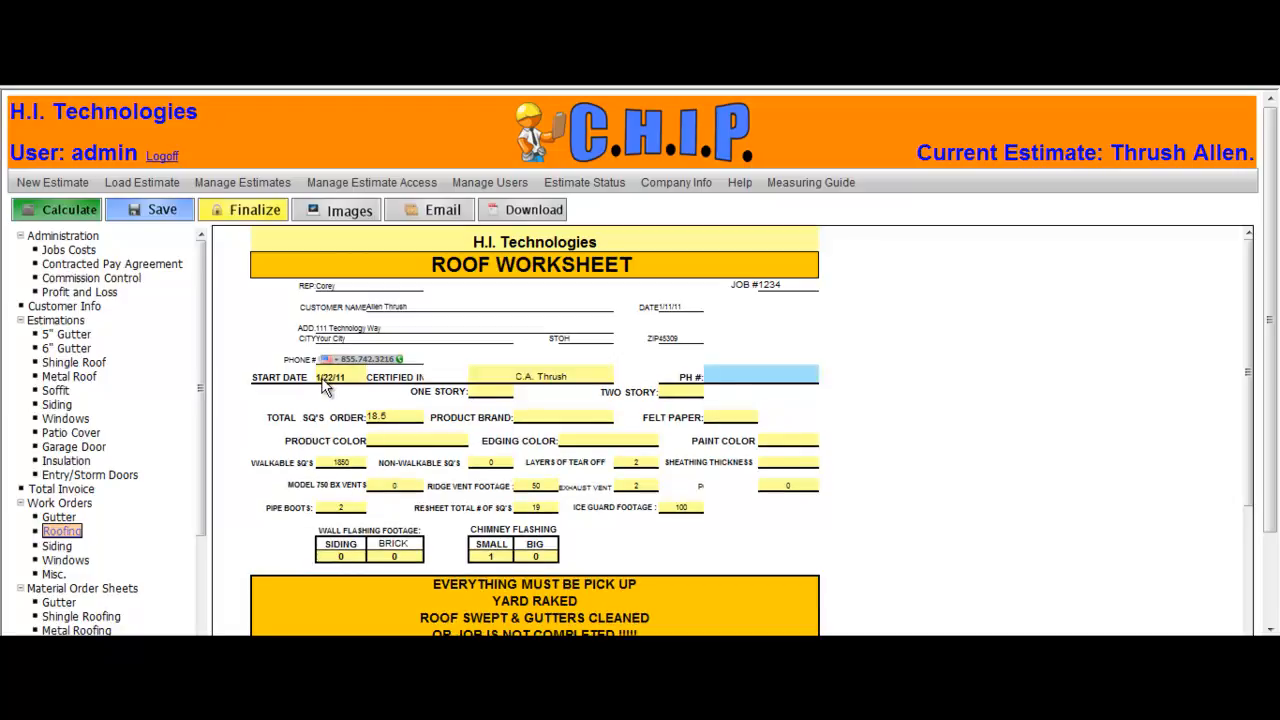
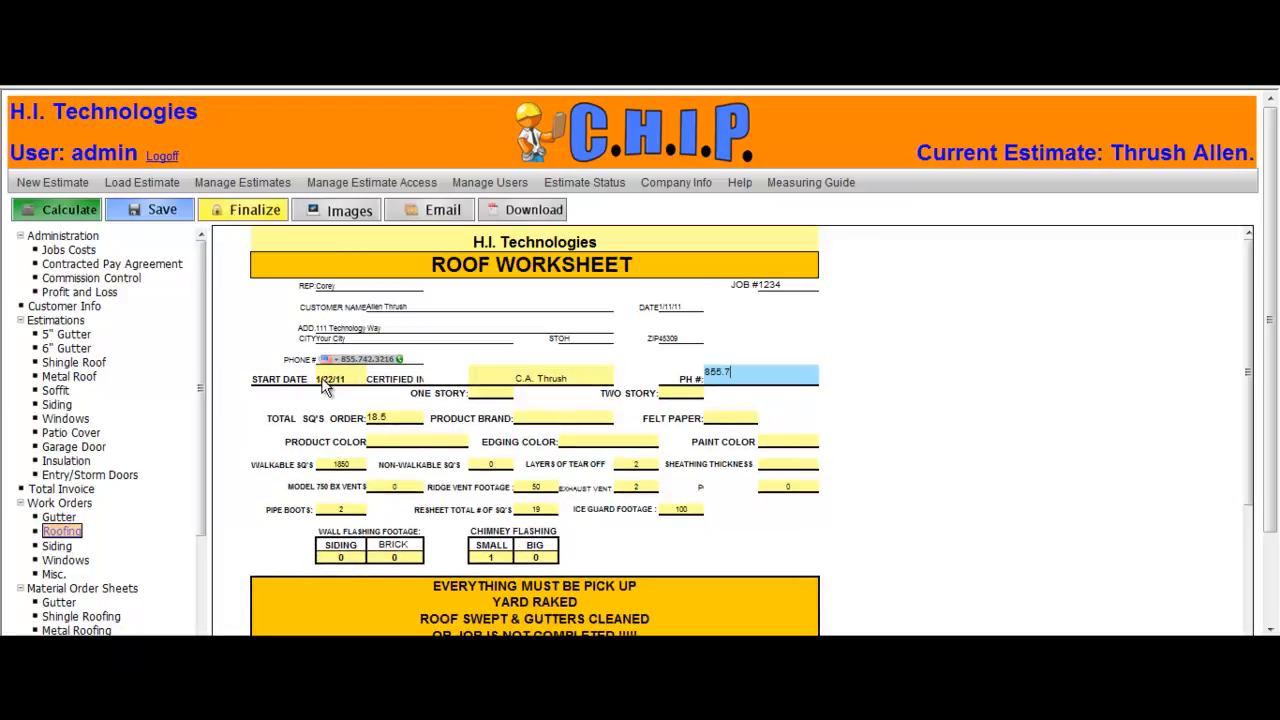
Step: Enter the installer's phone number and mark the Two Story box with x
key(Tab)
key(Tab)
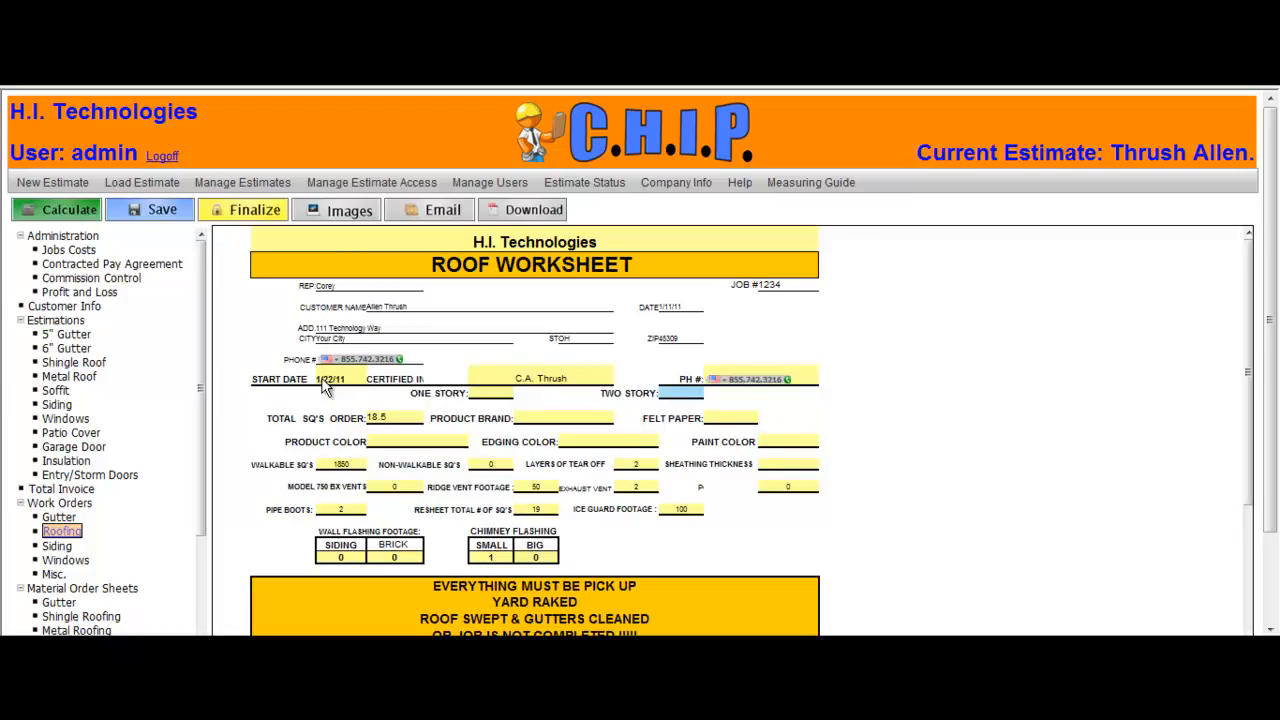
text(x)
key(Tab)
key(Tab)
Step: Set the product brand to 123 INC and the felt paper to 15
text(123 INC)
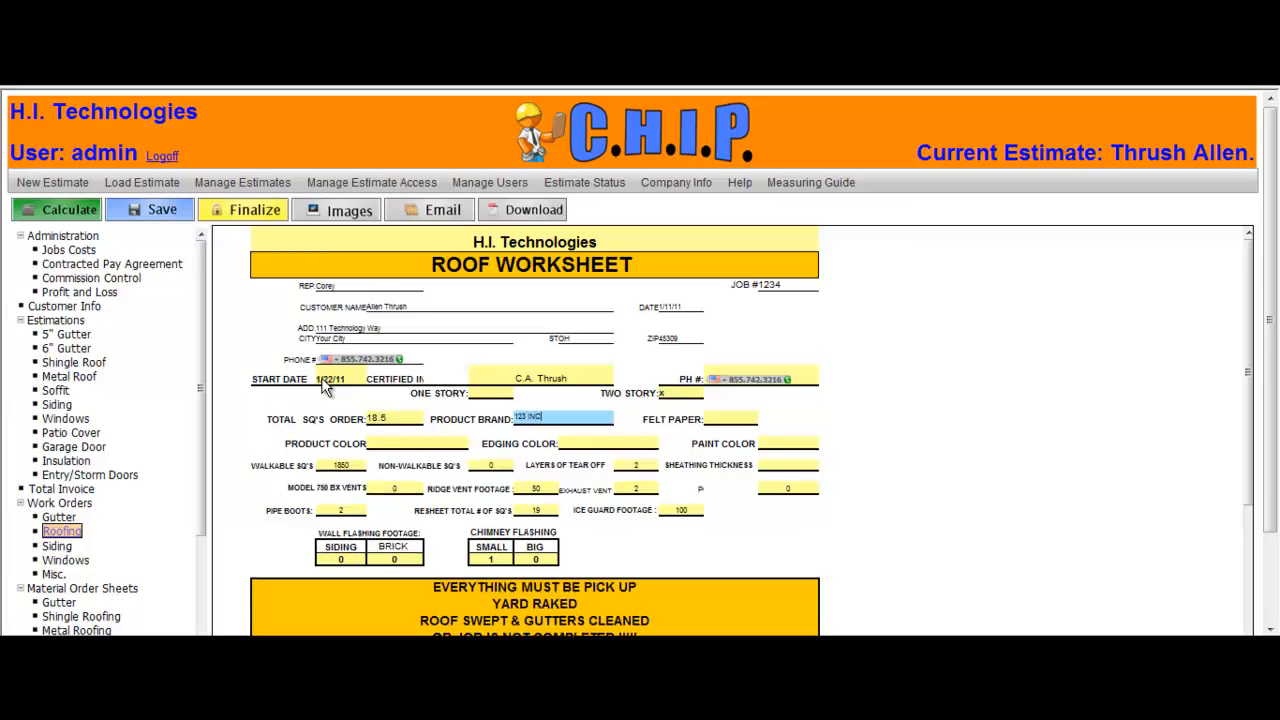
key(Tab)
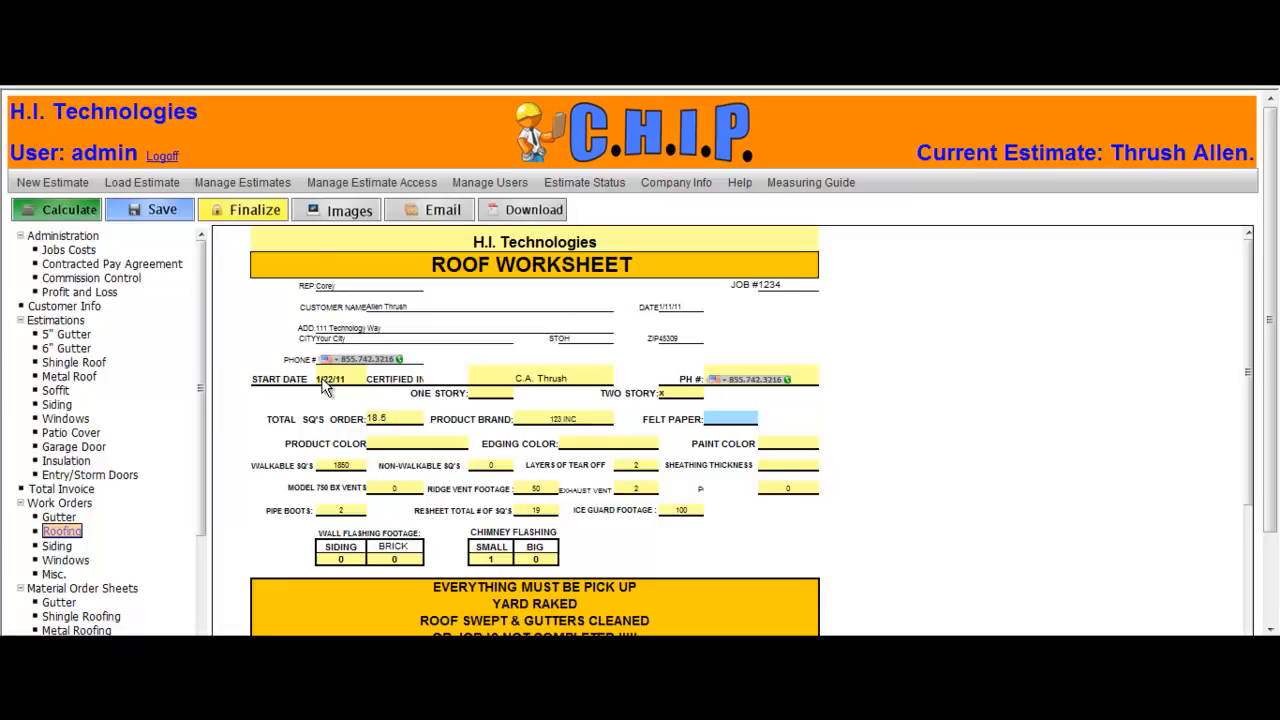
text(15)
key(Tab)
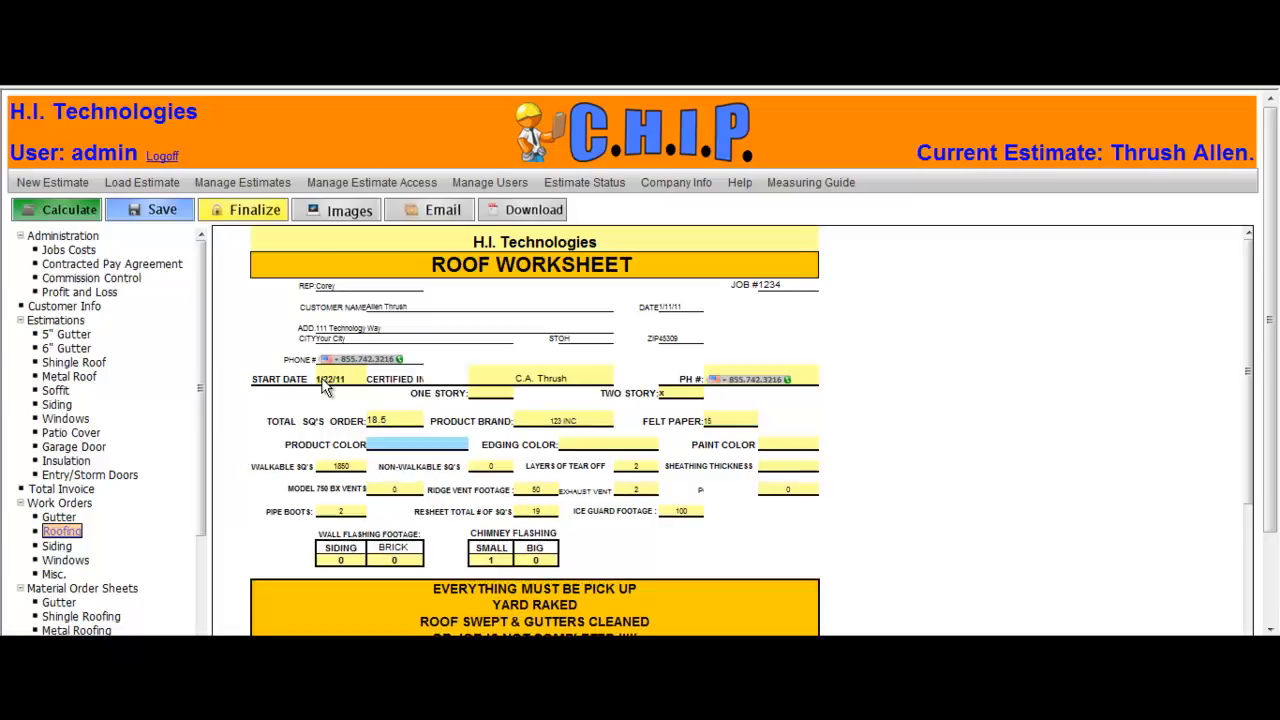
Step: Set the product color to 123 INC, the edging color to Black, and the sheathing thickness to 7/16
text(123 INC)
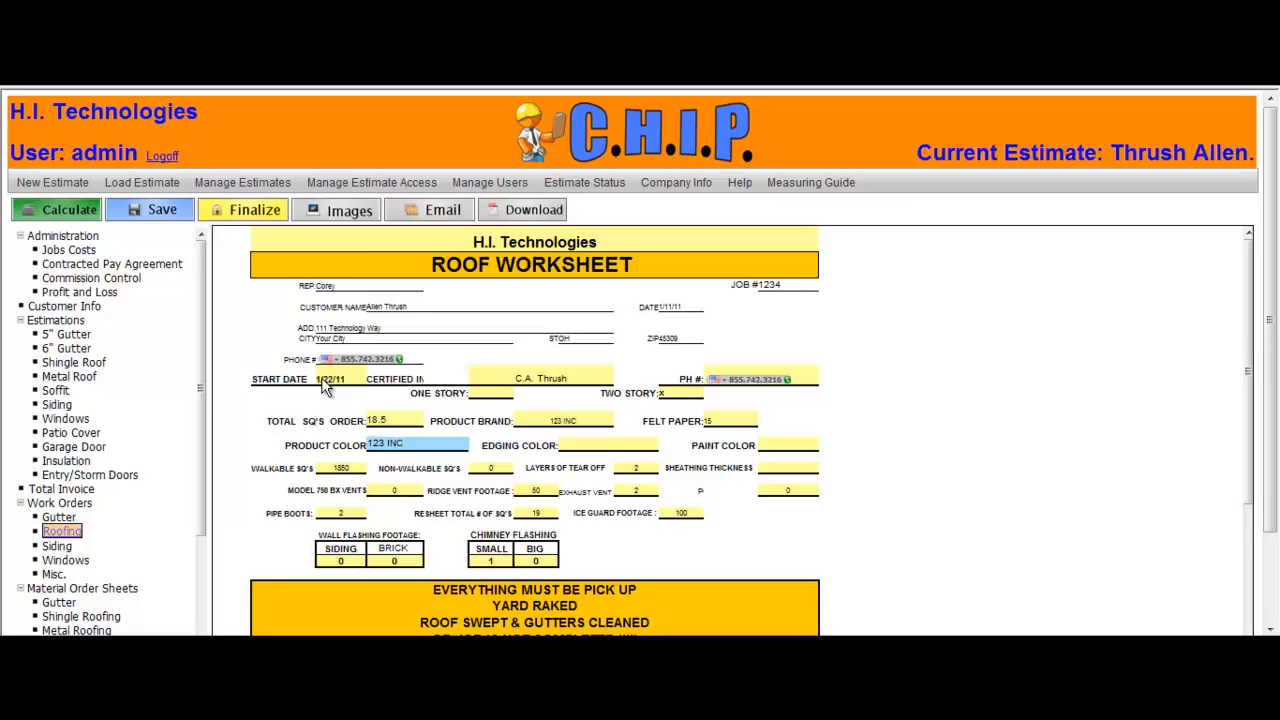
key(Tab)
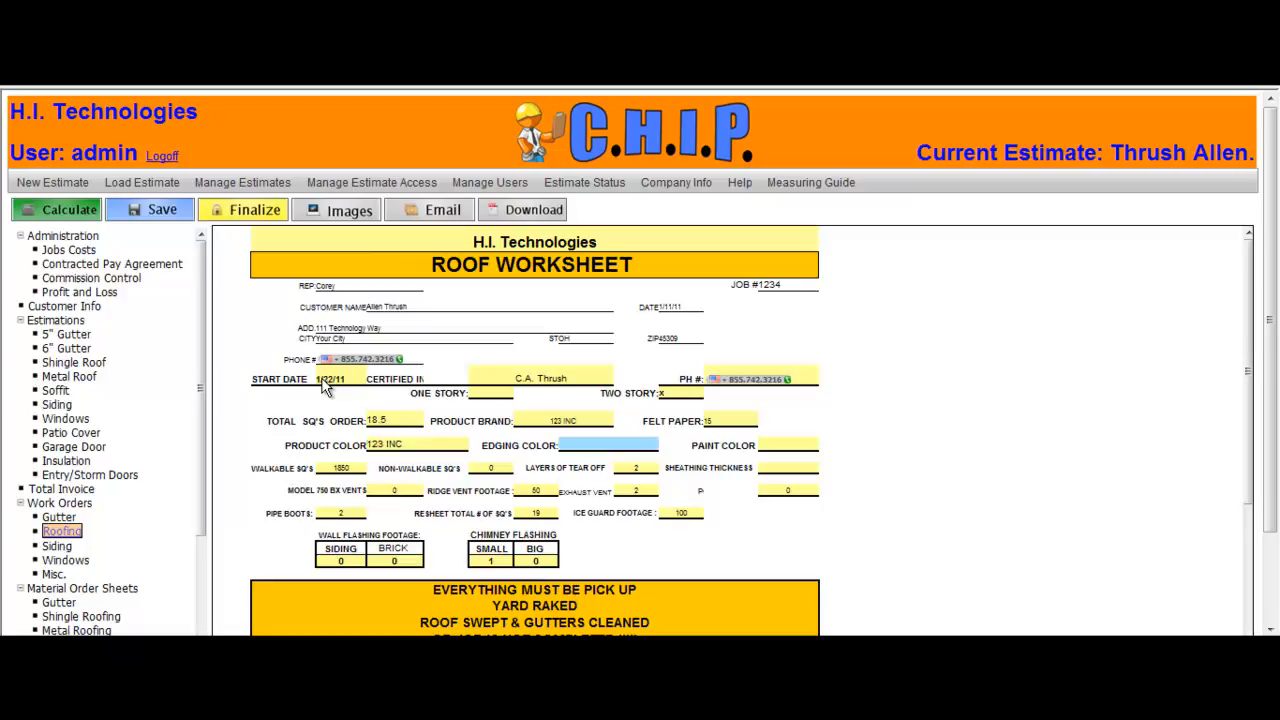
text(Black)
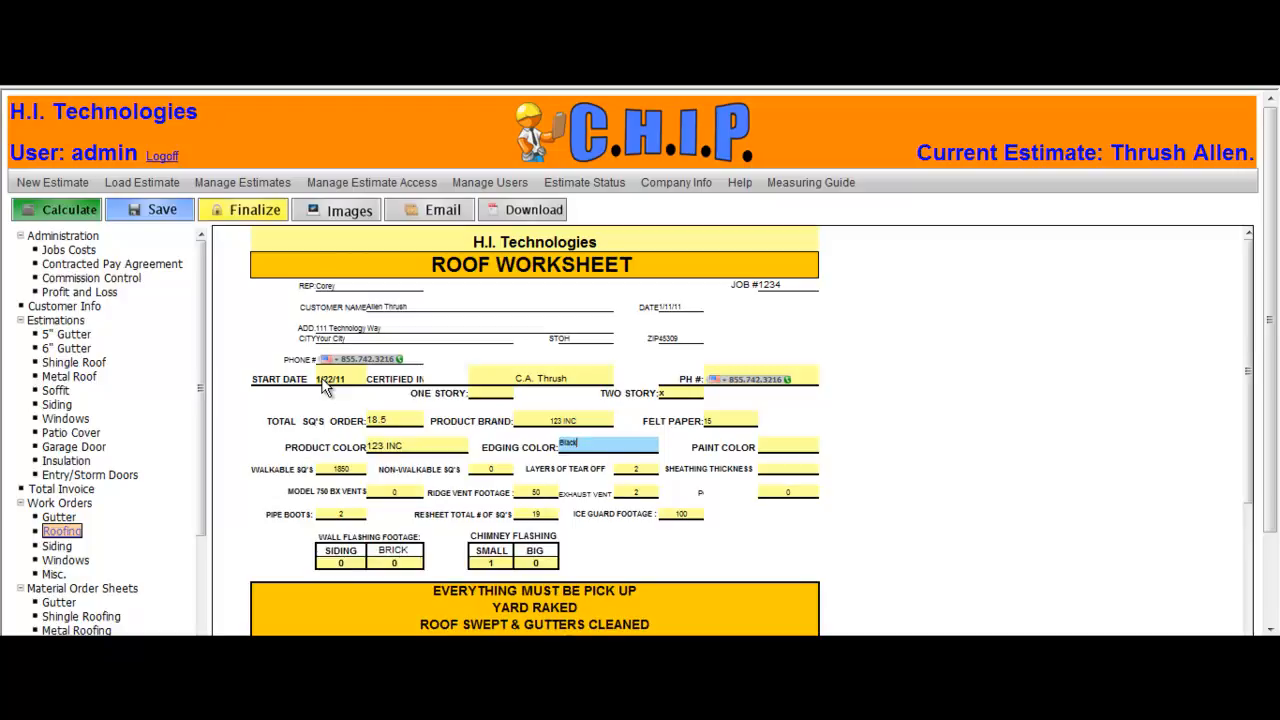
key(Tab)
text(7/16)
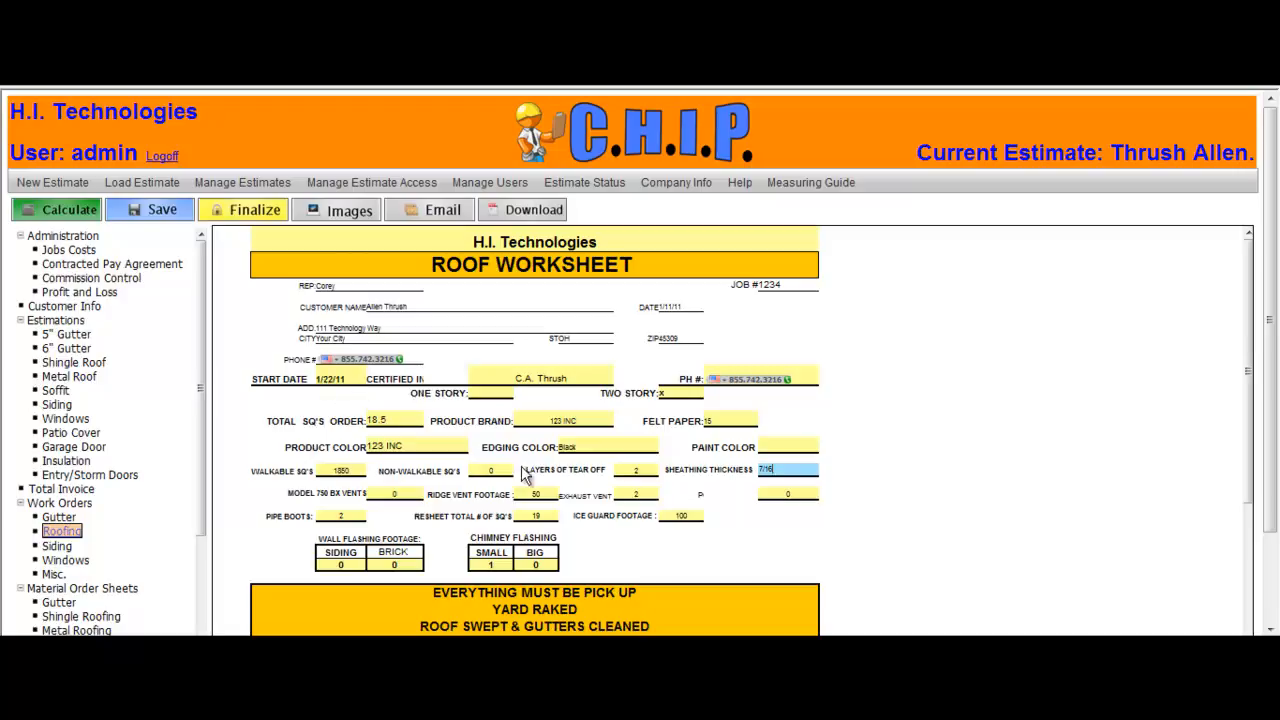
Step: Add the note "There are no animals outside the home but there are inside" under Additional Notes
drag(1251, 351, 1250, 481)
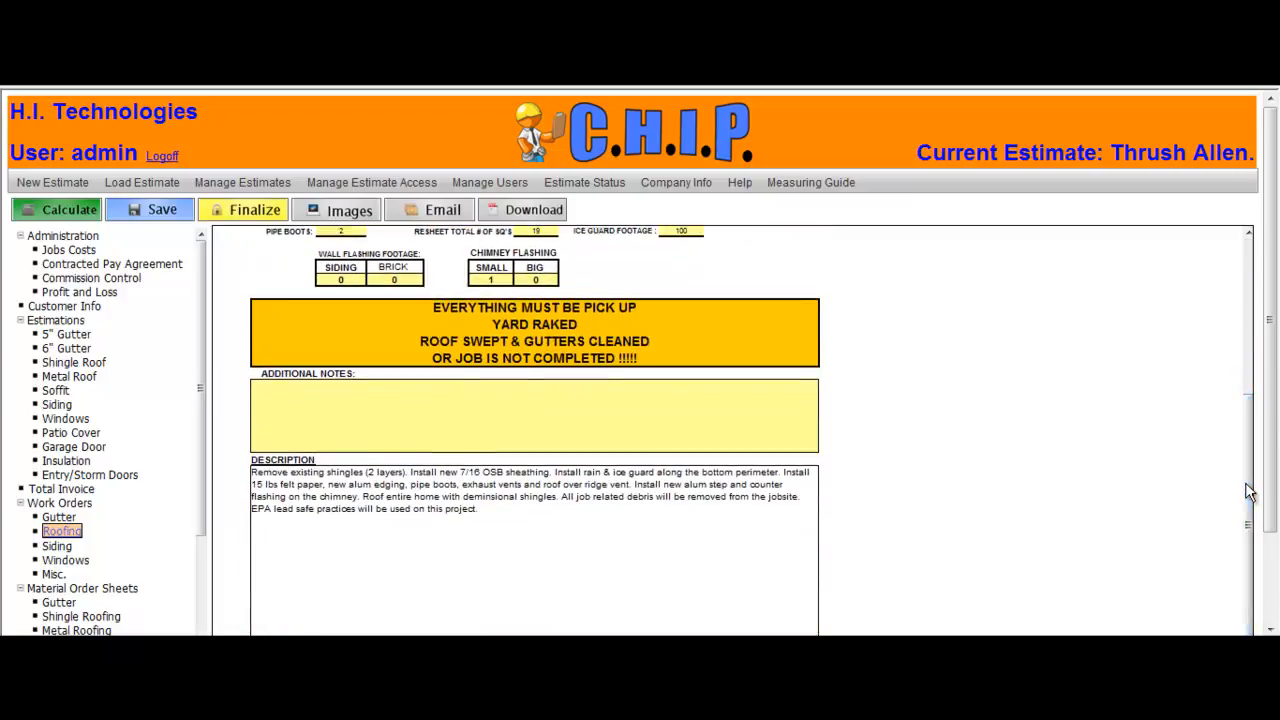
click(330, 407)
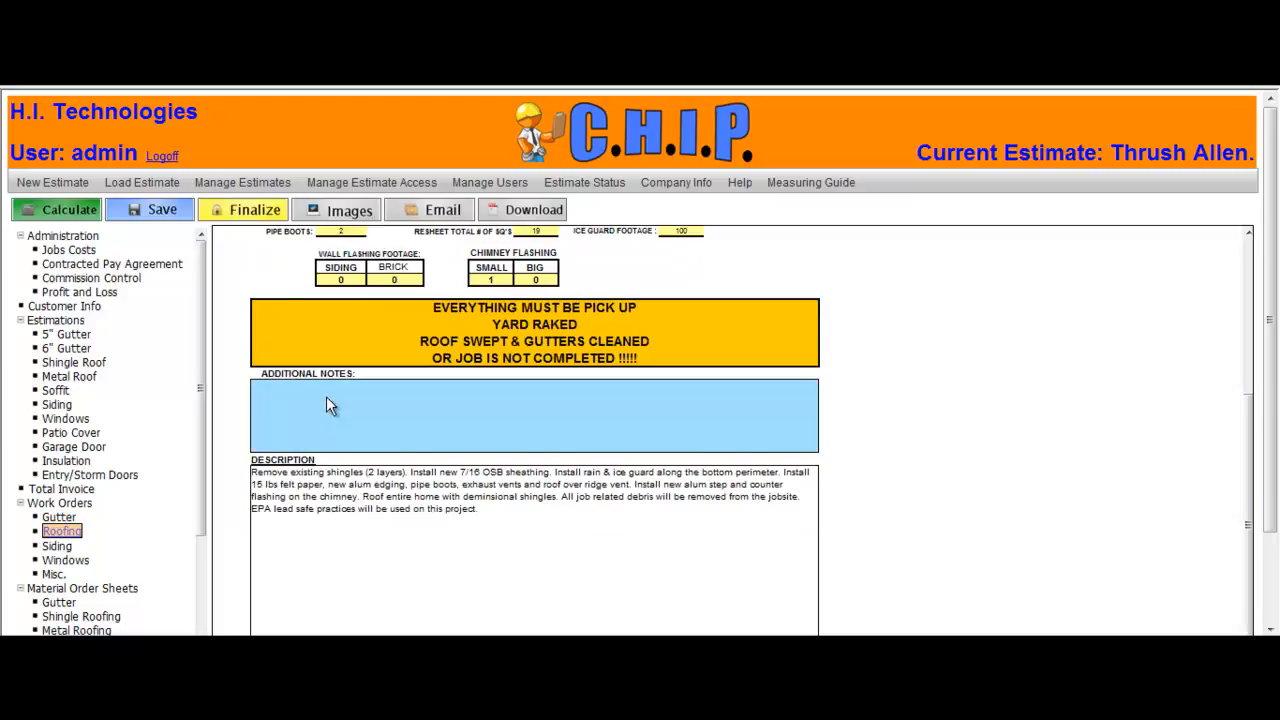
text(There are no )
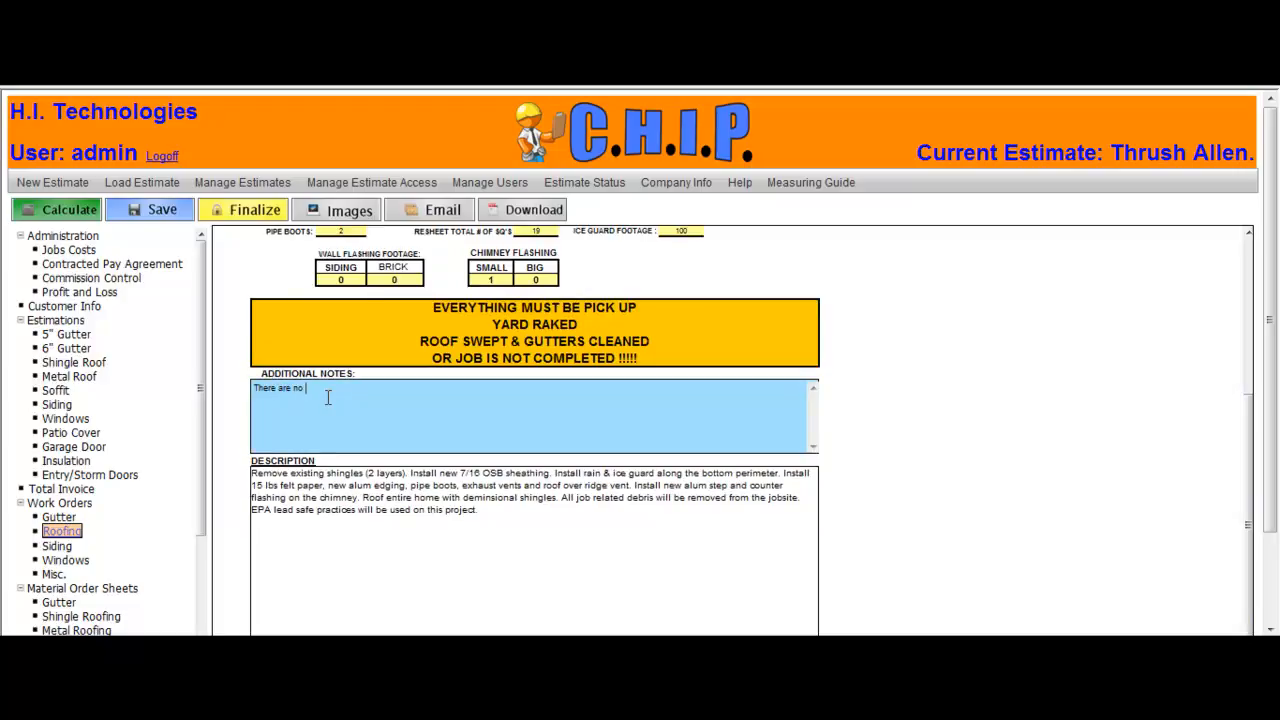
text(animals outside the home but there are inside)
Step: Download the roof worksheet as a PDF, review it, and close the viewer
click(500, 214)
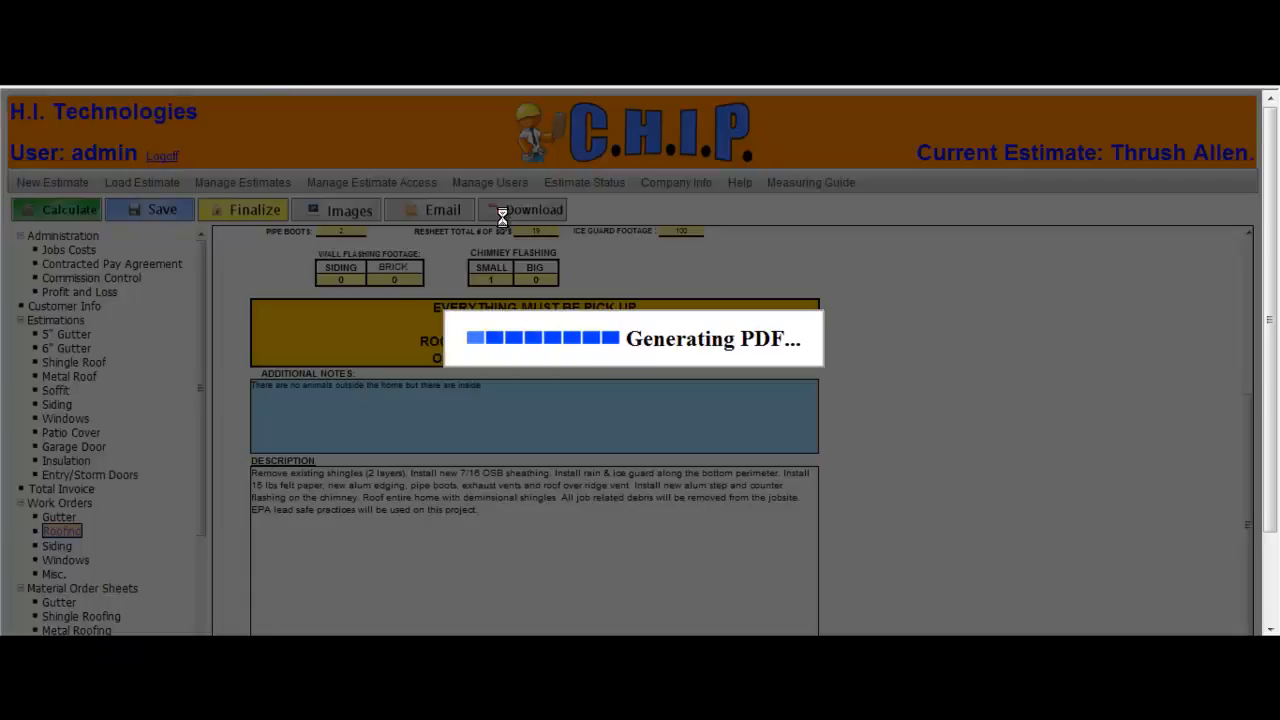
click(606, 320)
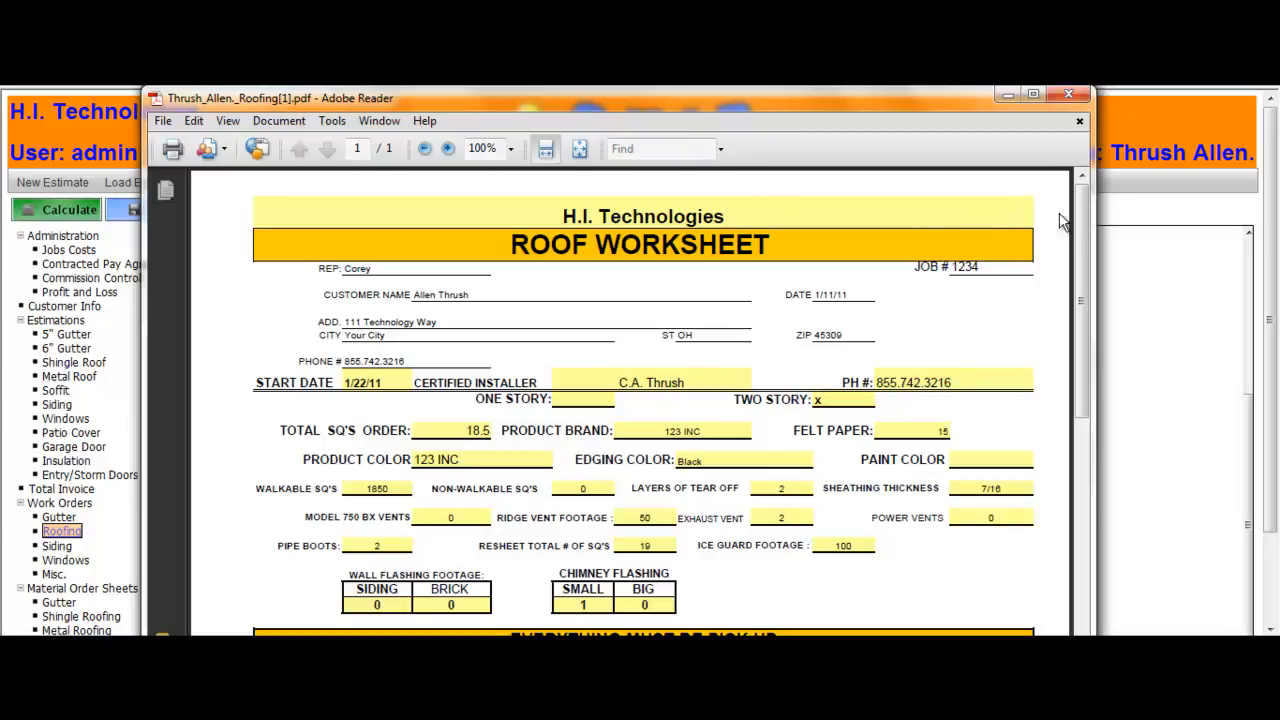
drag(1076, 215, 1065, 426)
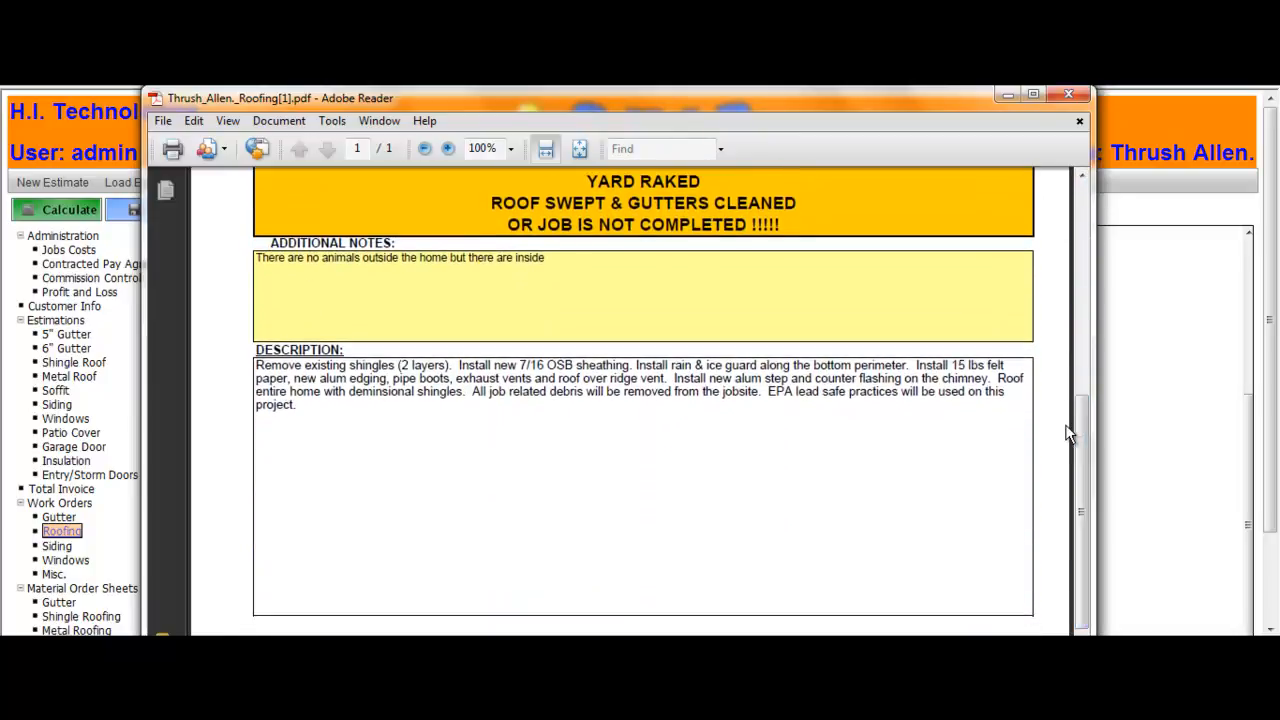
click(1070, 96)
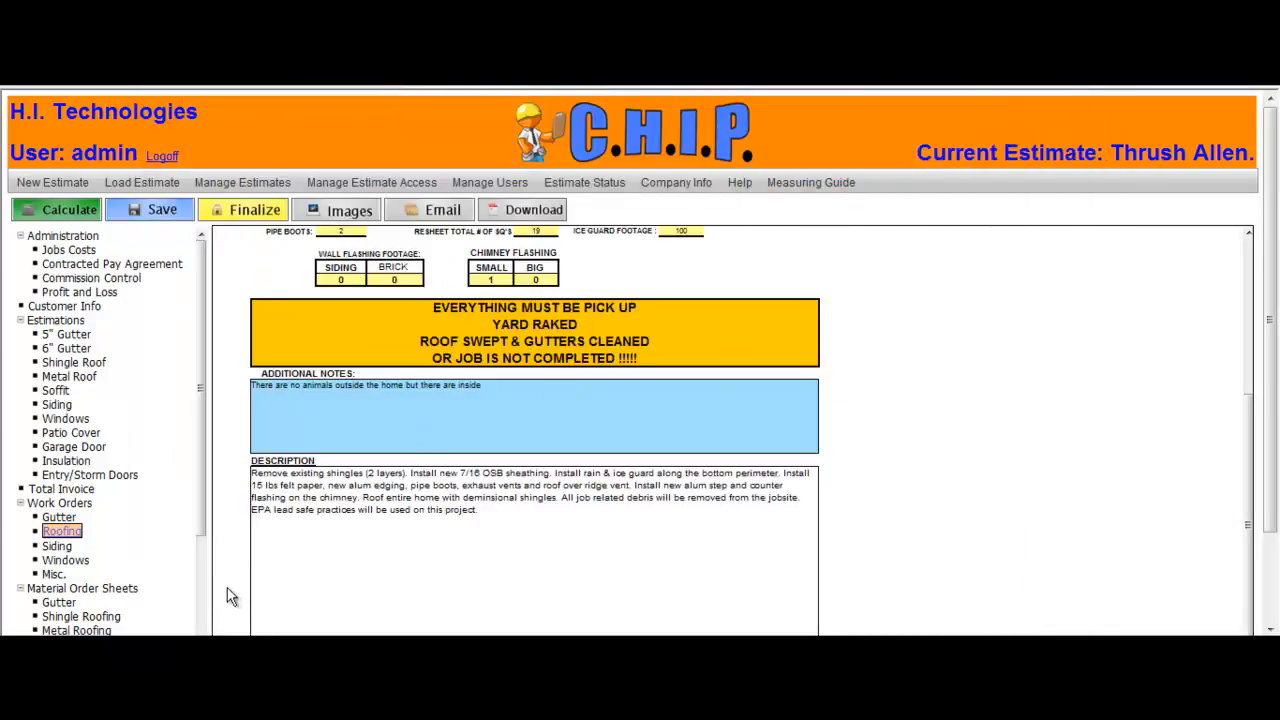
Step: Open the shingle roofing material order sheet and set the order date to 1/17/11 and delivery date to 1/22/11
click(112, 619)
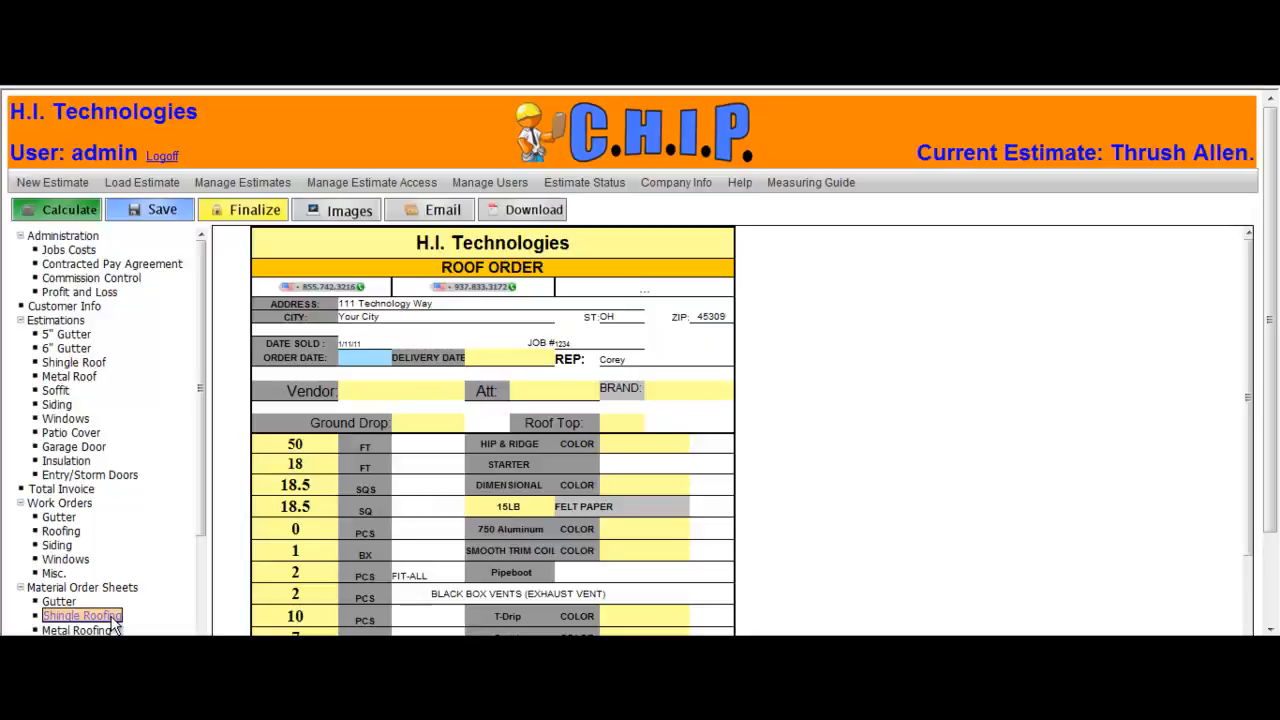
click(367, 350)
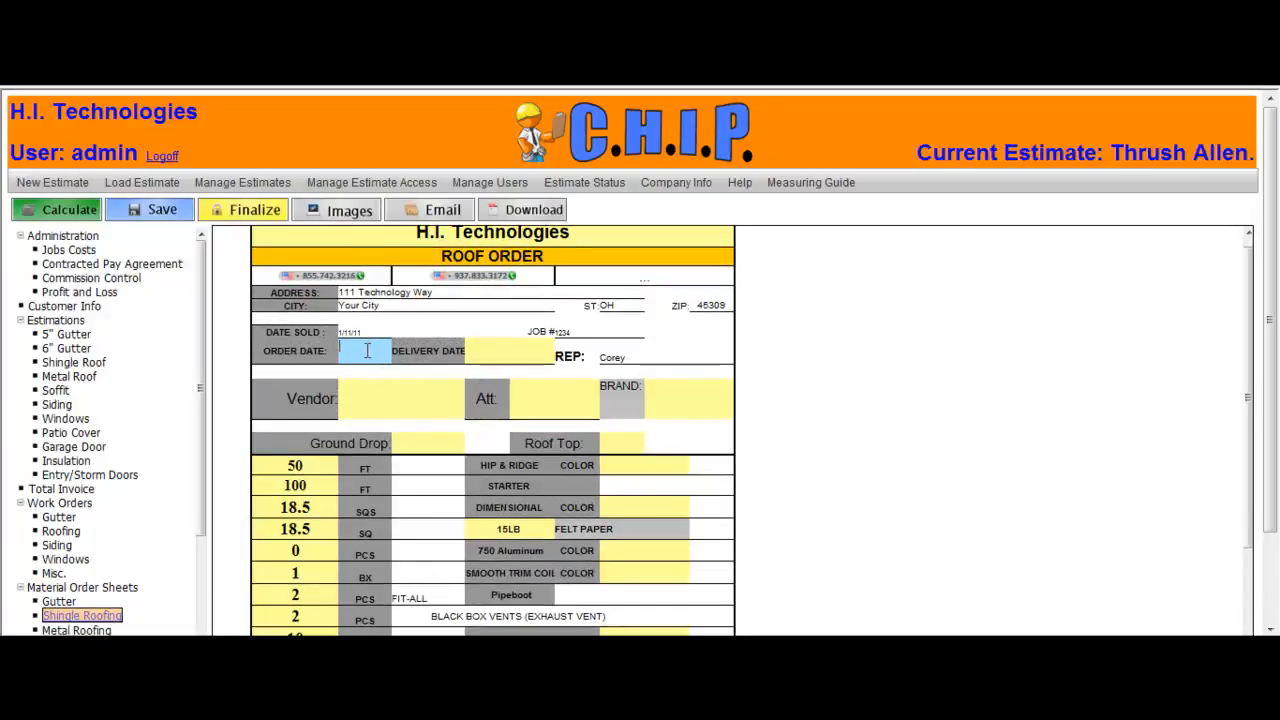
text(1/17/11)
key(Tab)
text(1/22/11)
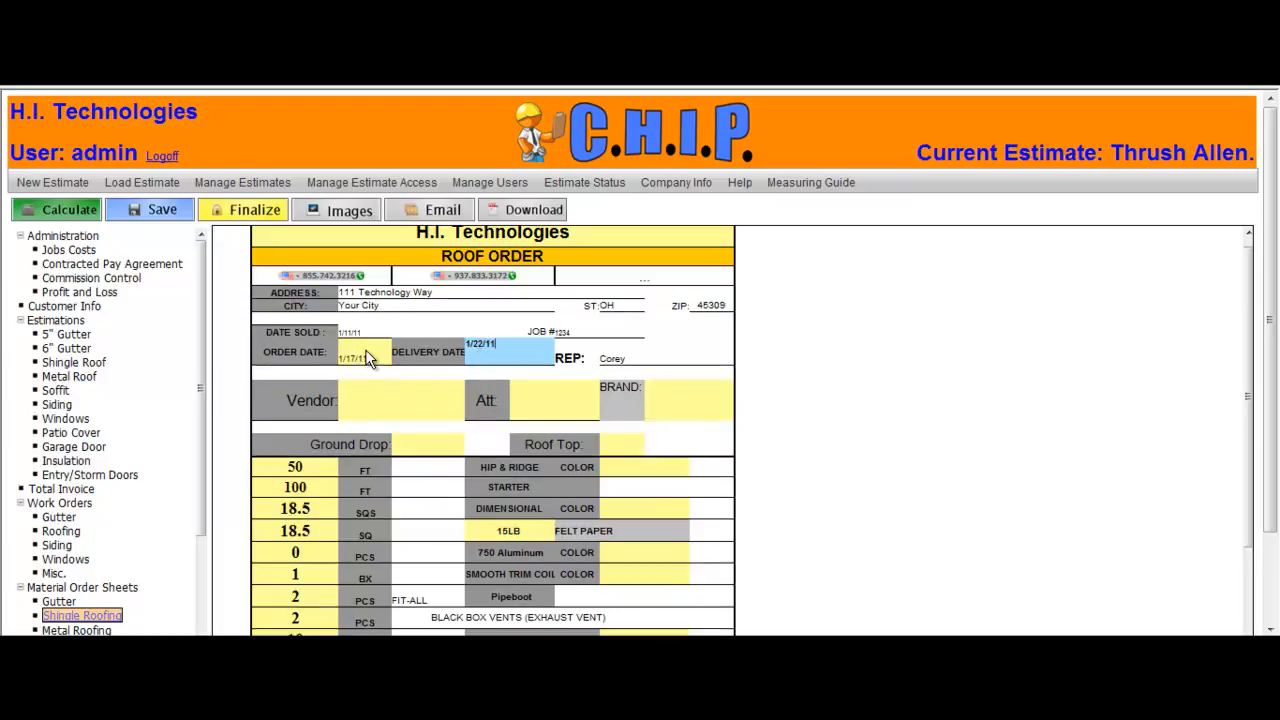
Step: Set the vendor and the brand to 123 ABC and enter the vendor contact's name in the Att field
key(Tab)
text(123 ABC)
key(Tab)
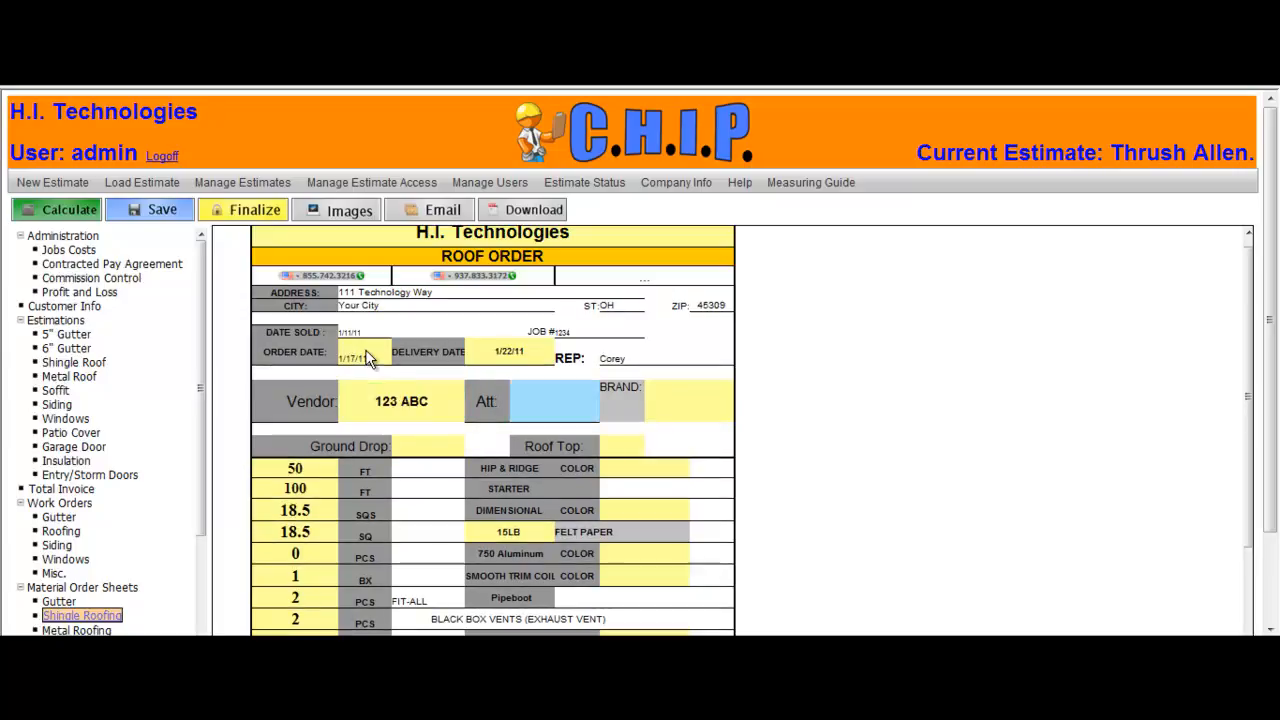
text(Jim)
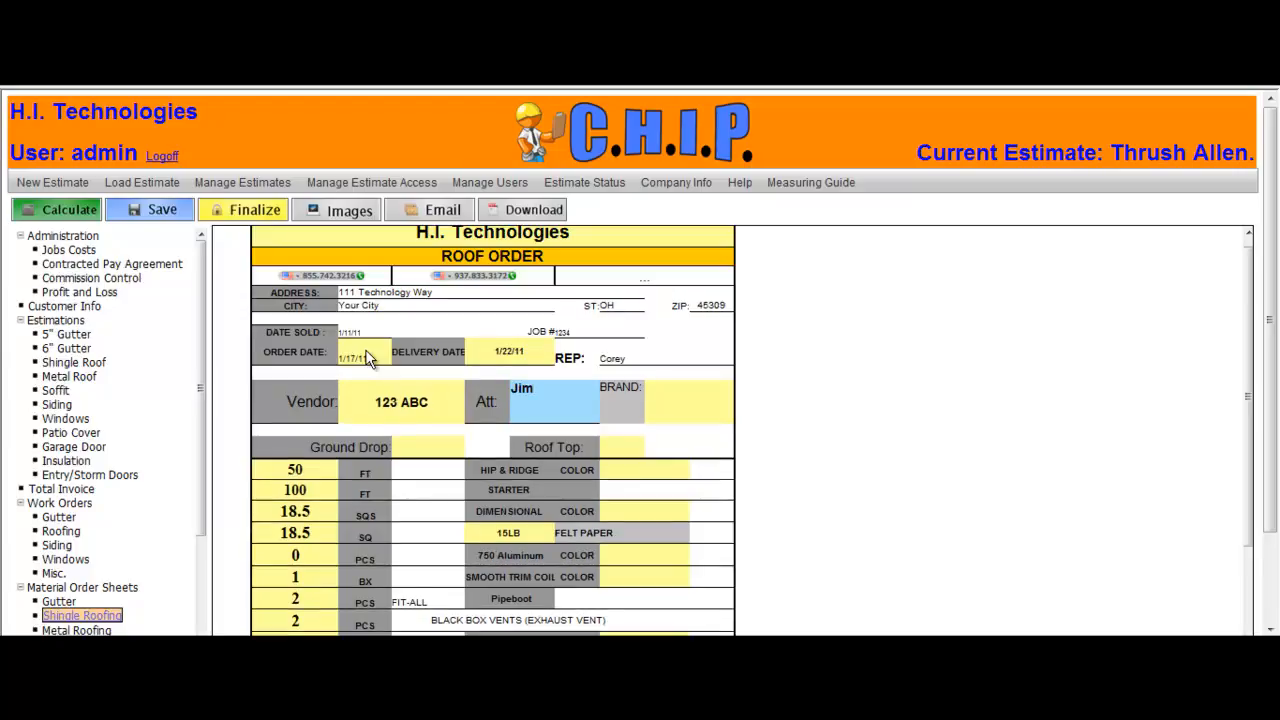
key(Tab)
text(123 ABC)
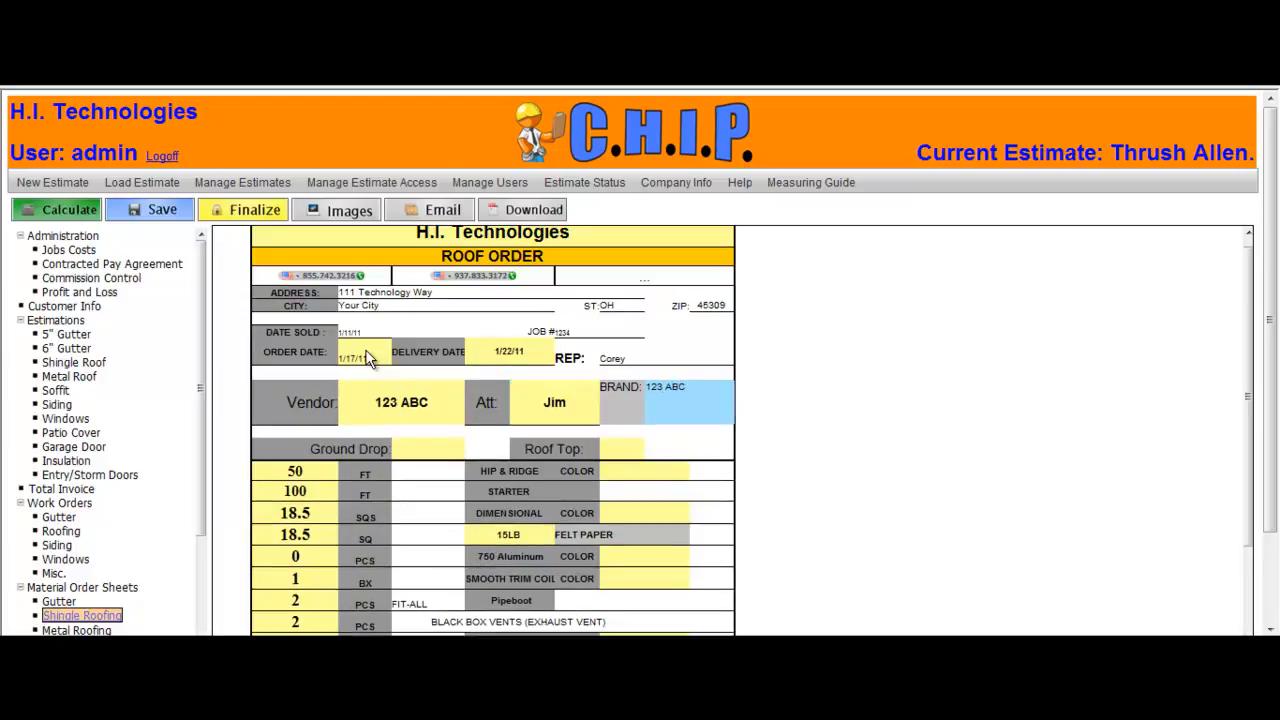
key(Tab)
Step: Mark Roof Top delivery with X and set the hip & ridge and dimensional shingle colors to BLACK
key(Tab)
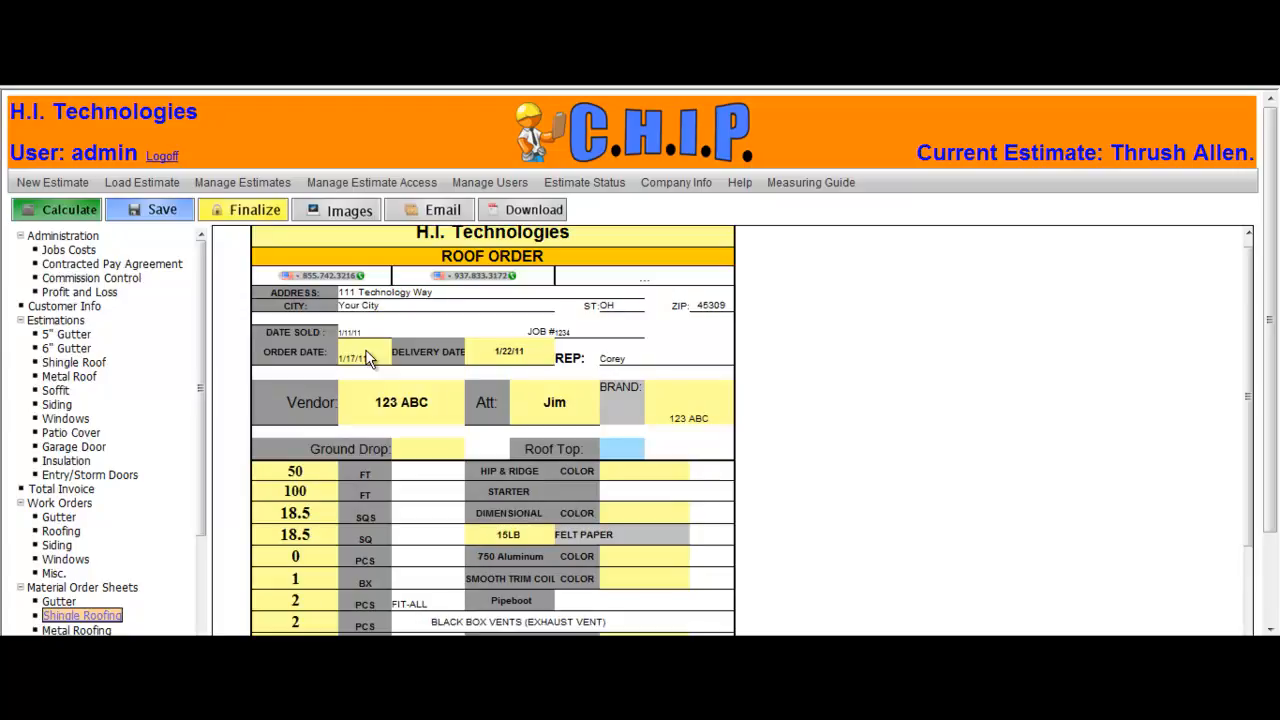
text(X)
key(Tab)
key(Tab)
text(BLACK)
key(Tab)
key(Tab)
key(Tab)
text(BLACK)
Step: Set the smooth trim coil color to BLACK
key(Tab)
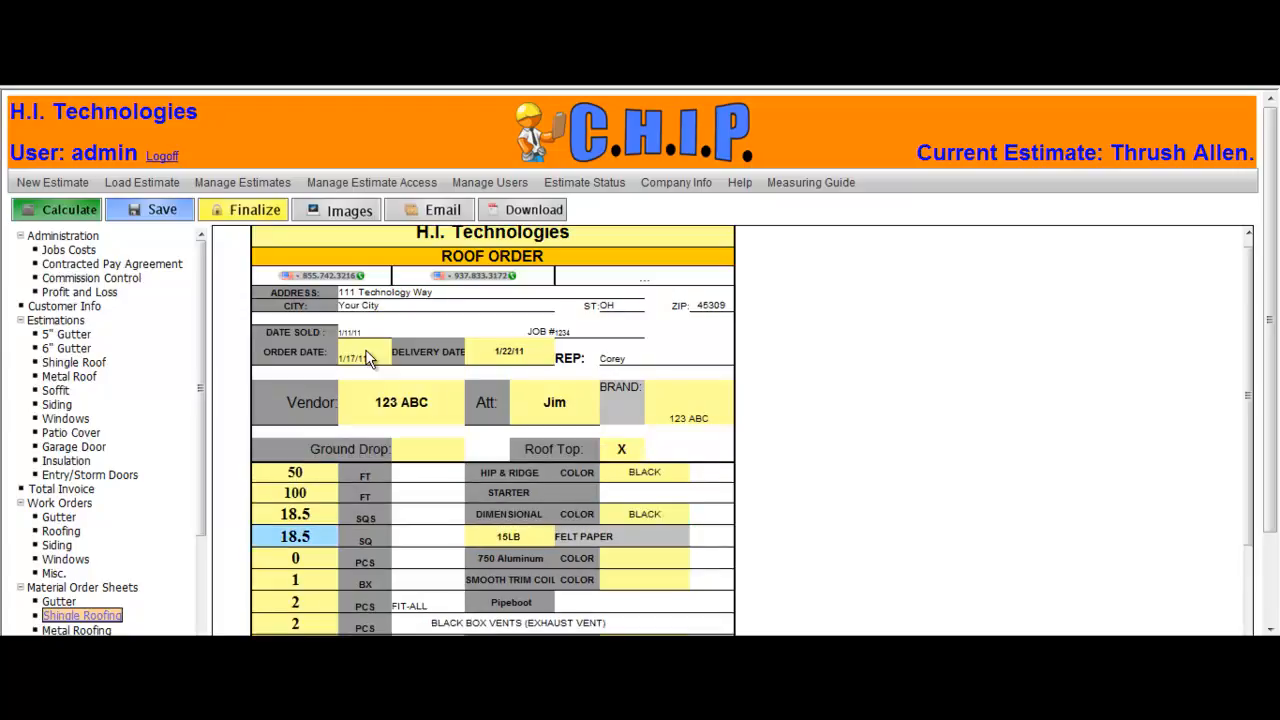
key(Tab)
key(Tab)
key(Tab)
key(Tab)
key(Tab)
text(BLACK)
key(Tab)
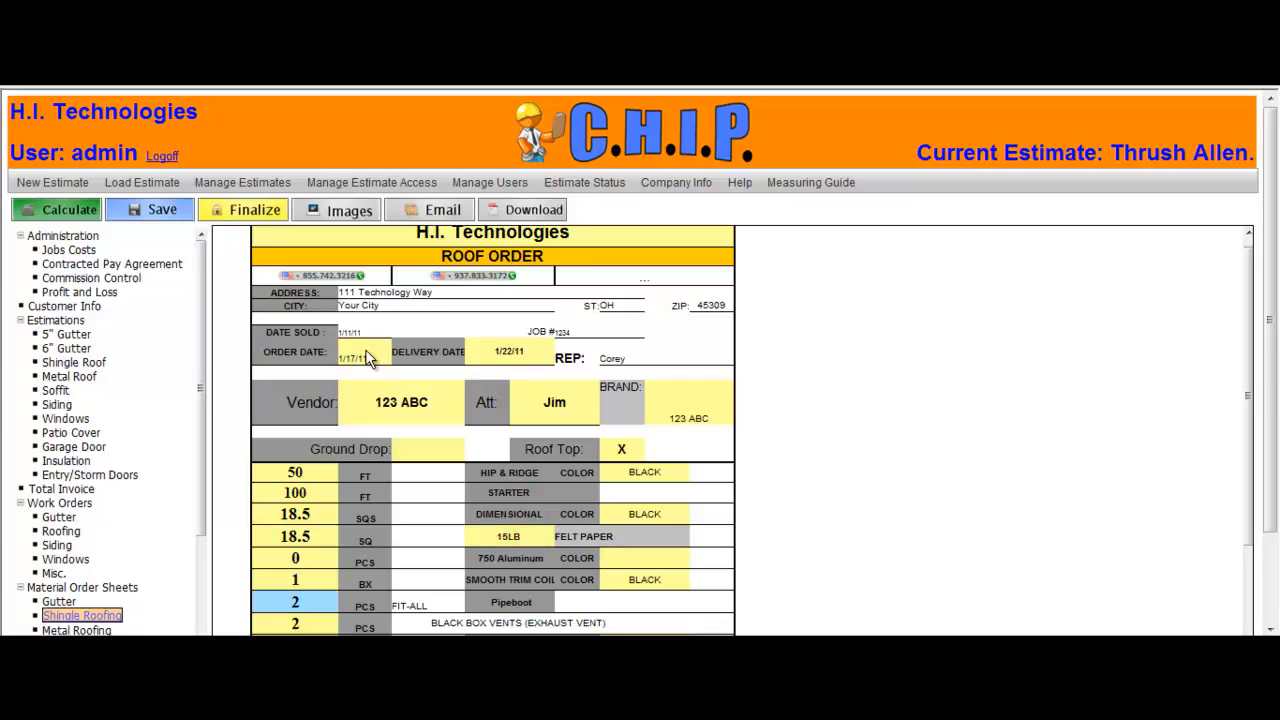
key(Tab)
scroll(400, 357, down, 2)
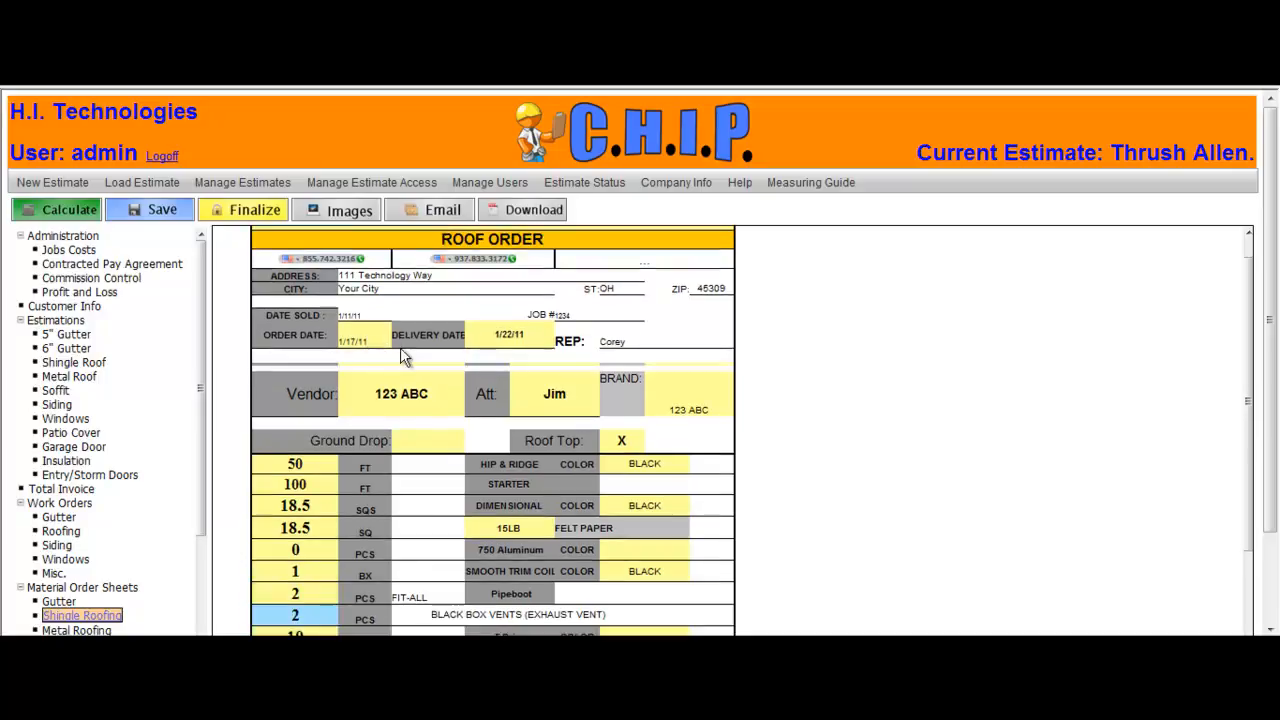
scroll(657, 490, down, 1)
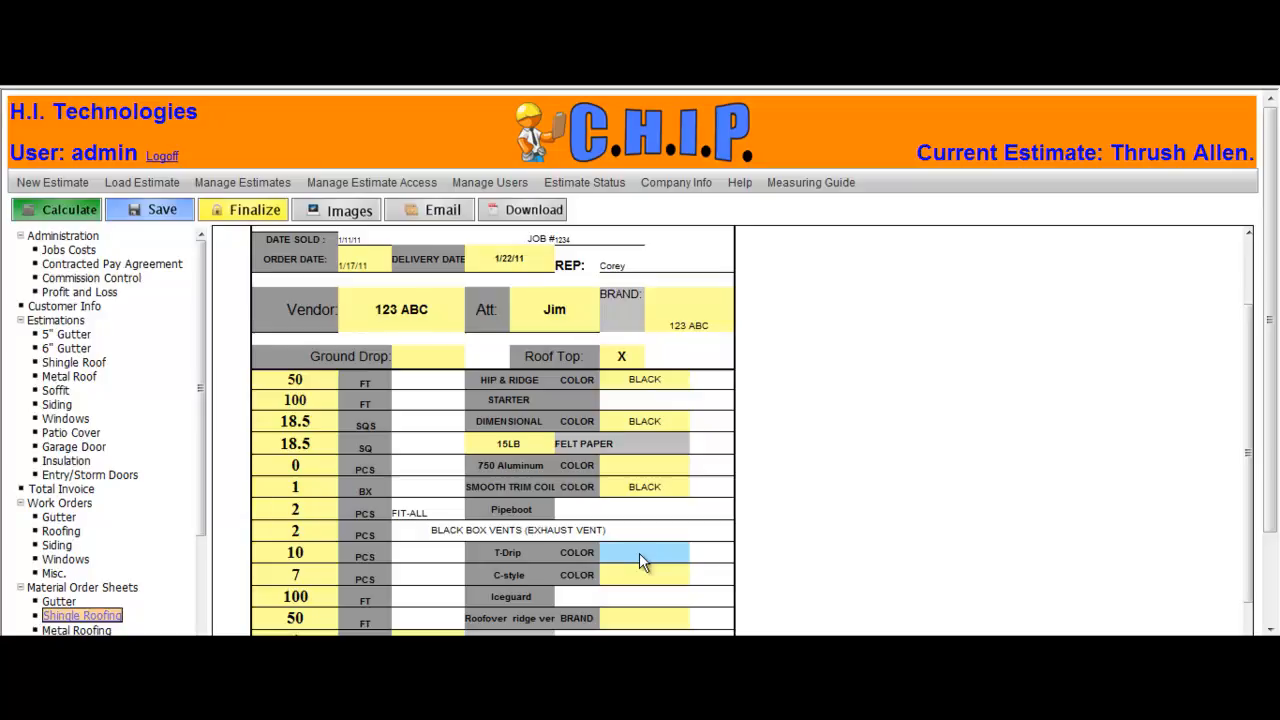
Step: Set the T-Drip color to BLACK and the coil and cap nail box counts to 1 and 2
key(Tab)
text(BLACK)
key(Tab)
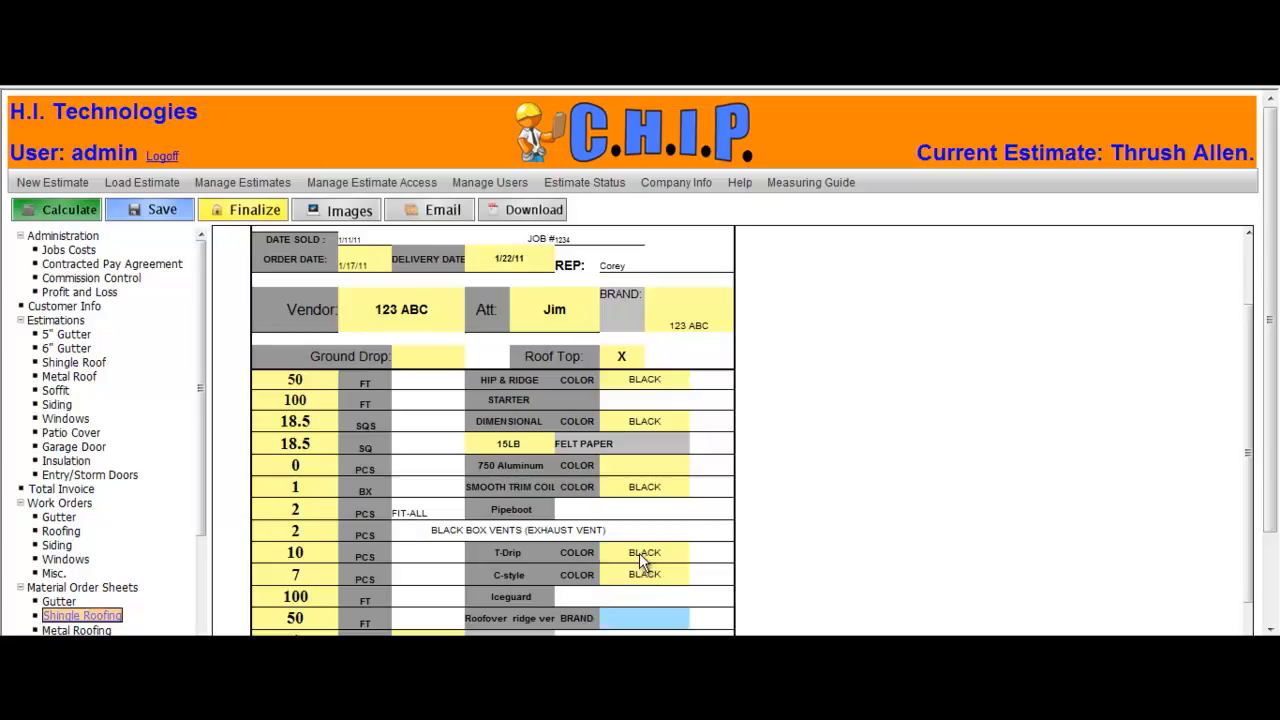
key(Tab)
text(1)
key(Tab)
text(2)
key(Tab)
Step: Add the note "Please be careful pullin gin the driveway. Thanks!" under Additional Notes
scroll(607, 545, down, 2)
scroll(608, 544, down, 2)
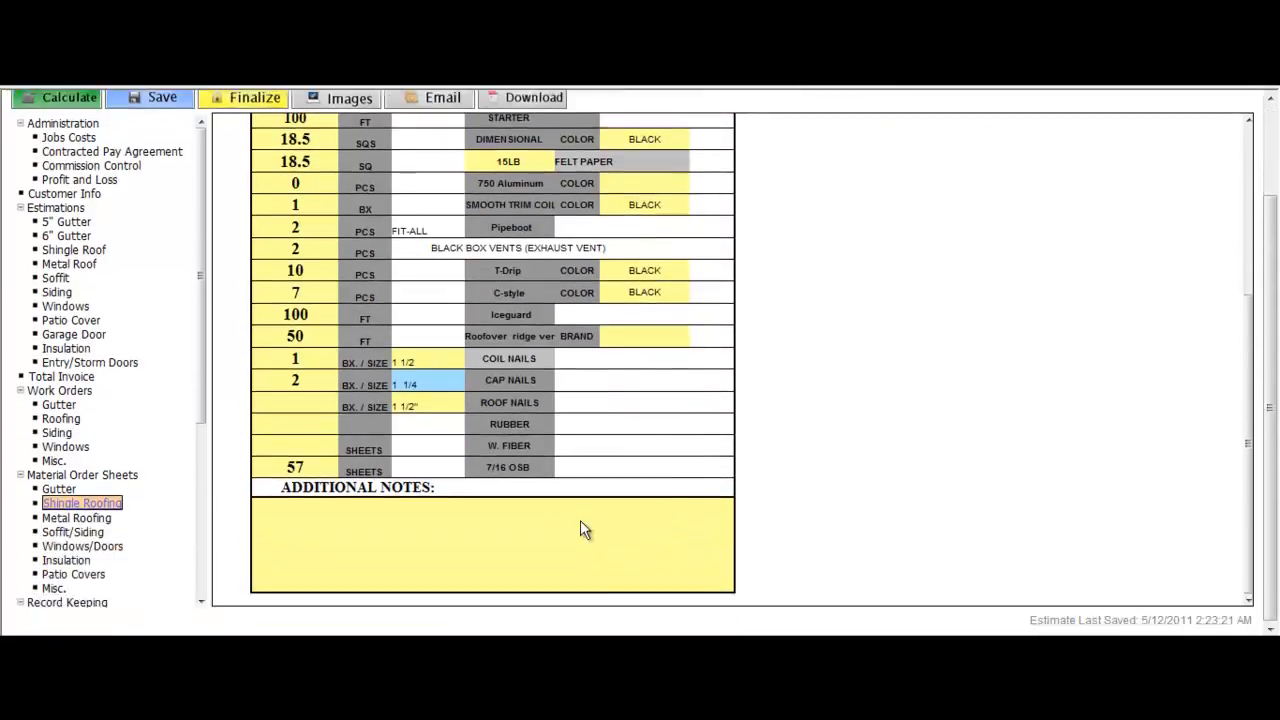
click(464, 514)
text(Flease be careful pullin gin the d)
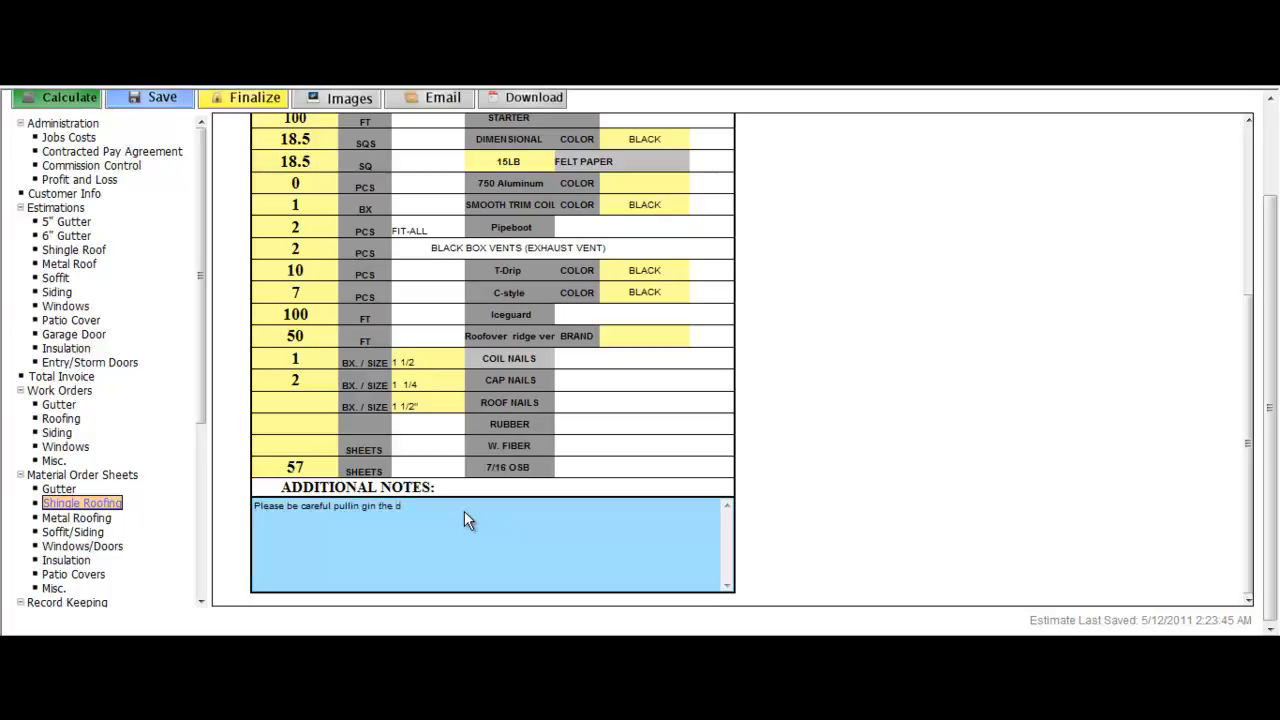
text(riveway. Thanks!)
Step: Download the shingle roofing order sheet as a PDF, review it, and close the viewer
scroll(1276, 466, up, 2)
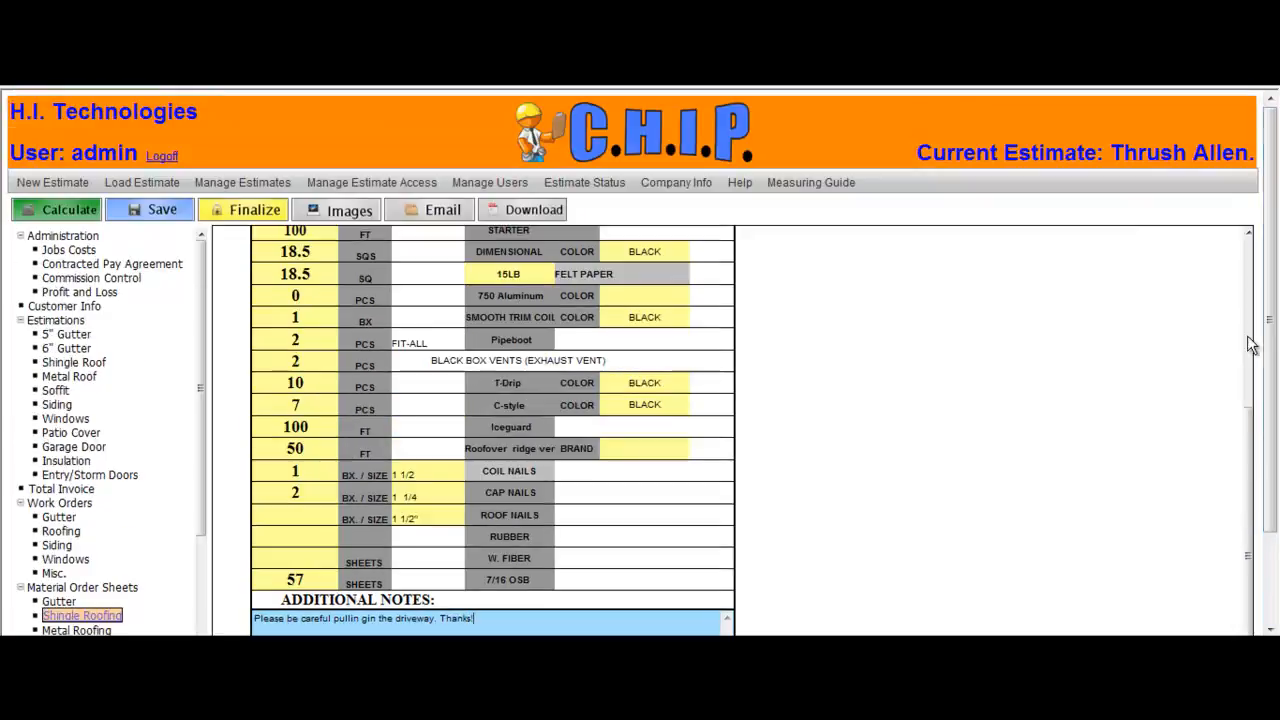
click(521, 209)
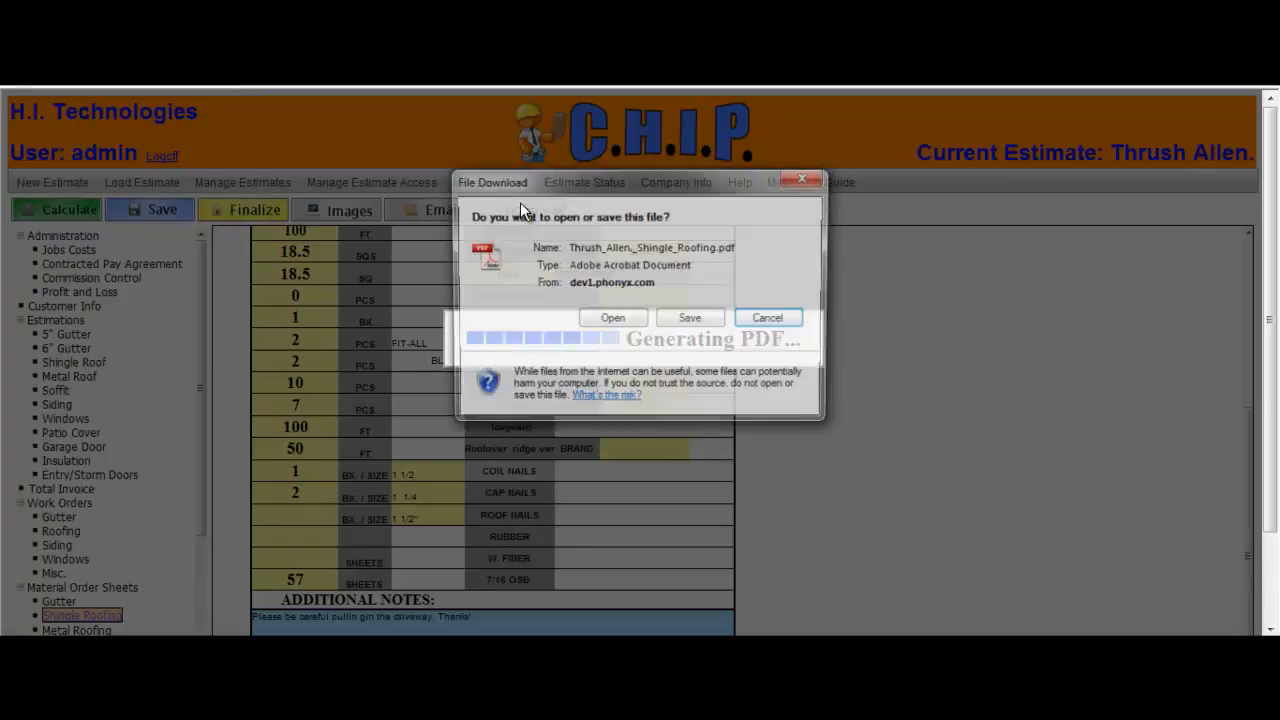
click(597, 320)
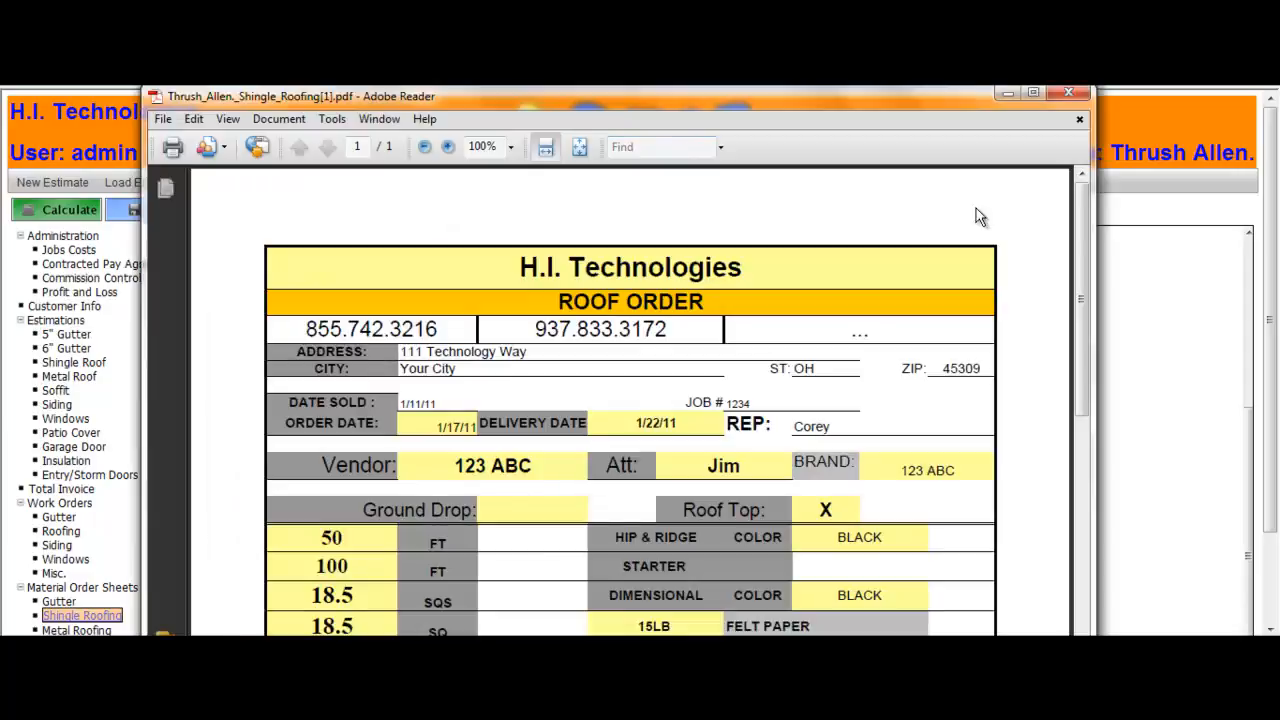
mouse_move(1083, 236)
mouse_down()
mouse_move(1075, 510)
mouse_move(1083, 230)
mouse_up()
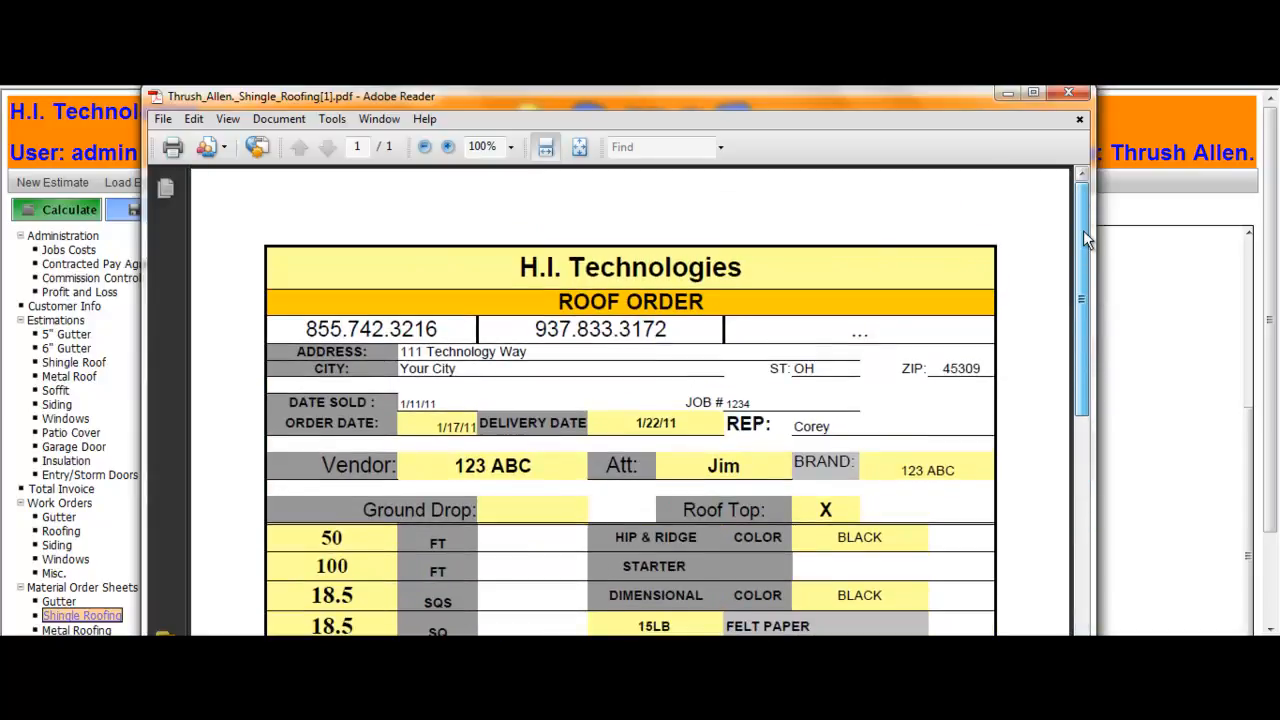
click(1079, 91)
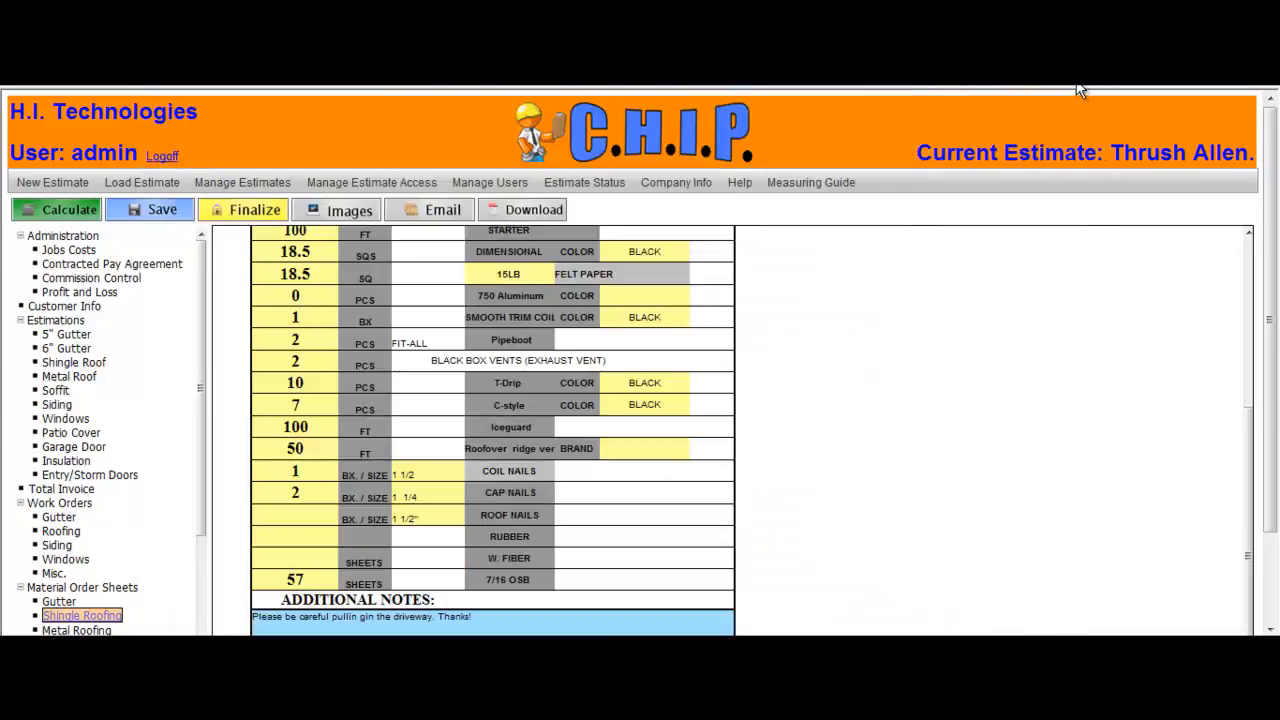
Step: Open the roofing labor contract and enter the contractor's name
drag(200, 343, 198, 540)
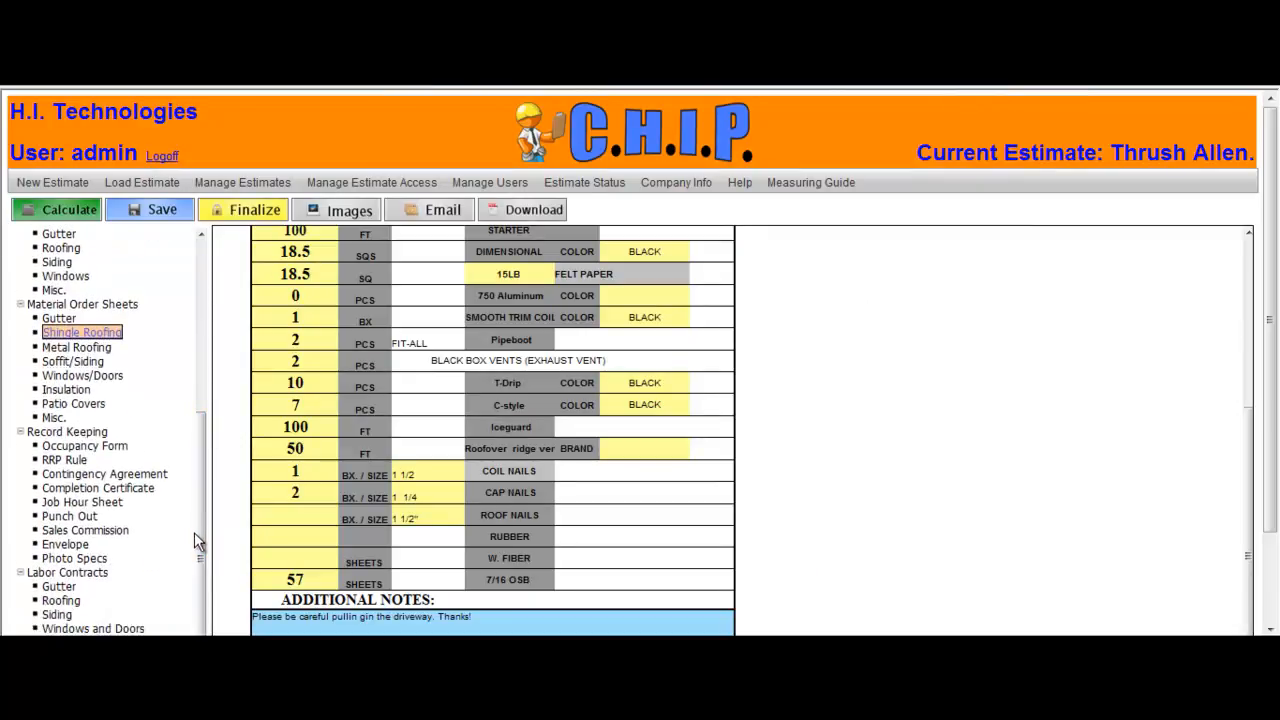
click(62, 600)
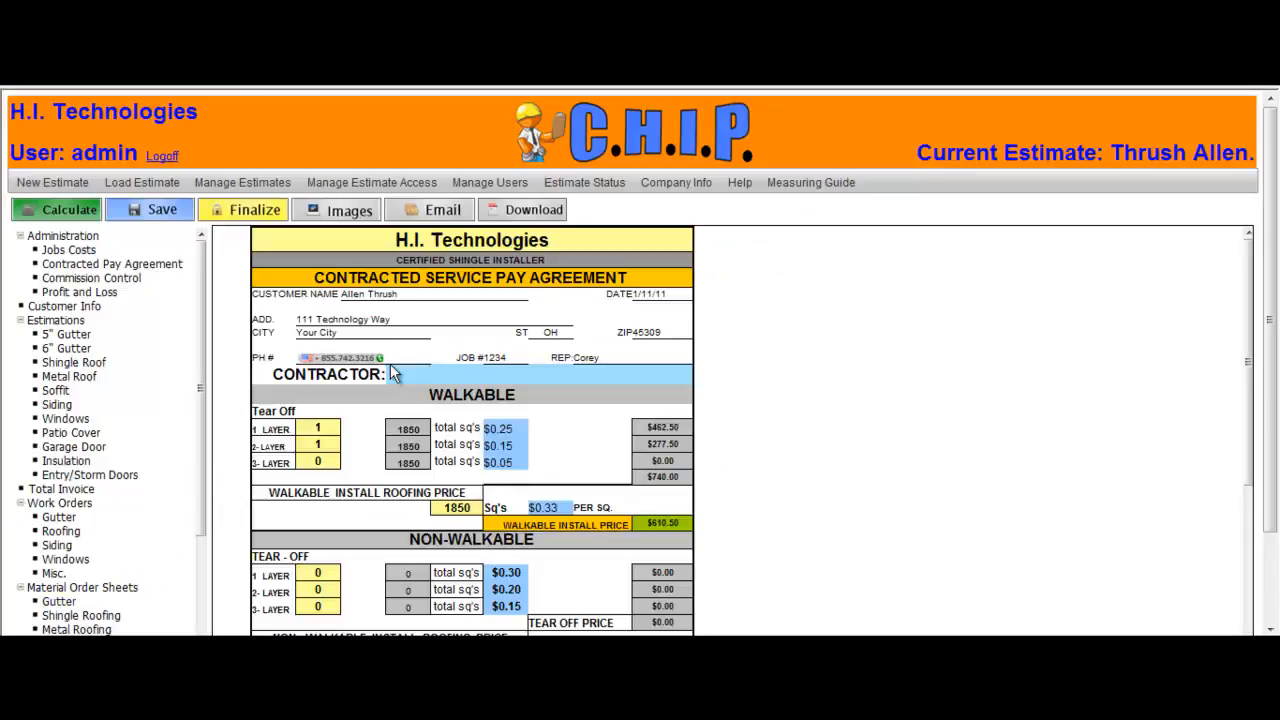
click(431, 378)
text(C.A. )
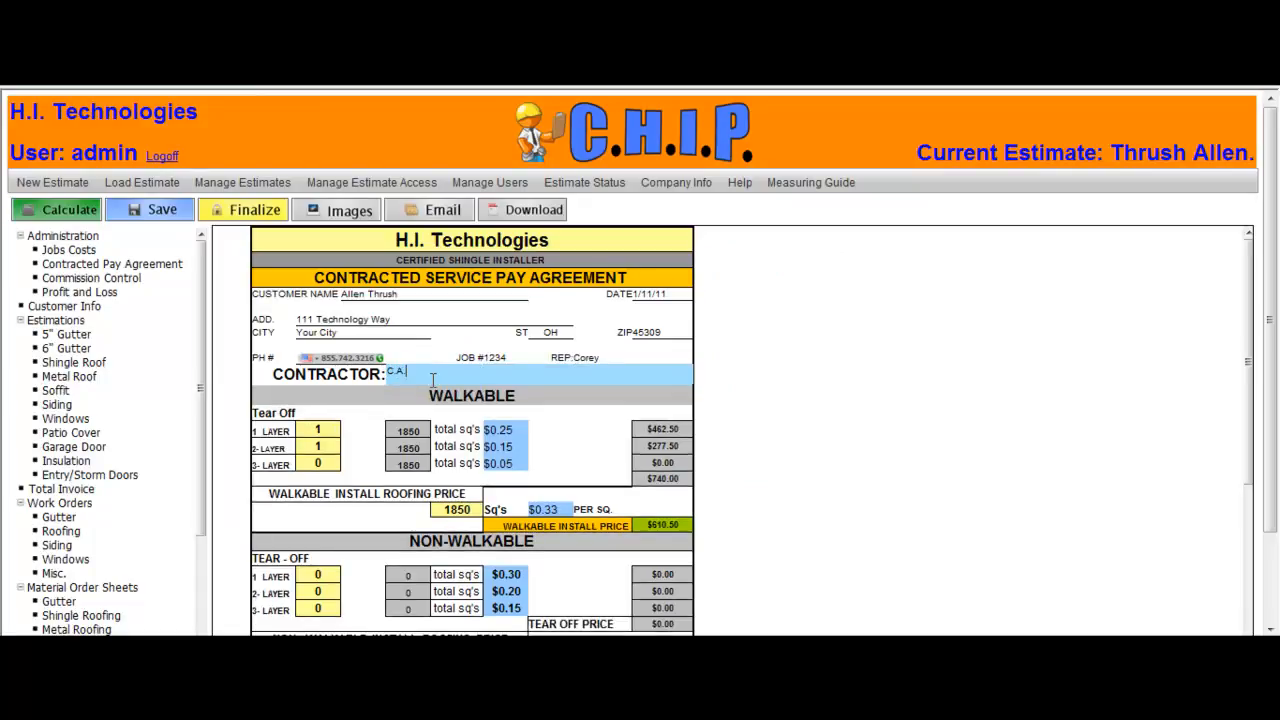
text(Thrush)
Step: Record a payment dated 1/25/11 with its check number and a draw of 485 at the bottom of the contract
drag(1251, 292, 1240, 543)
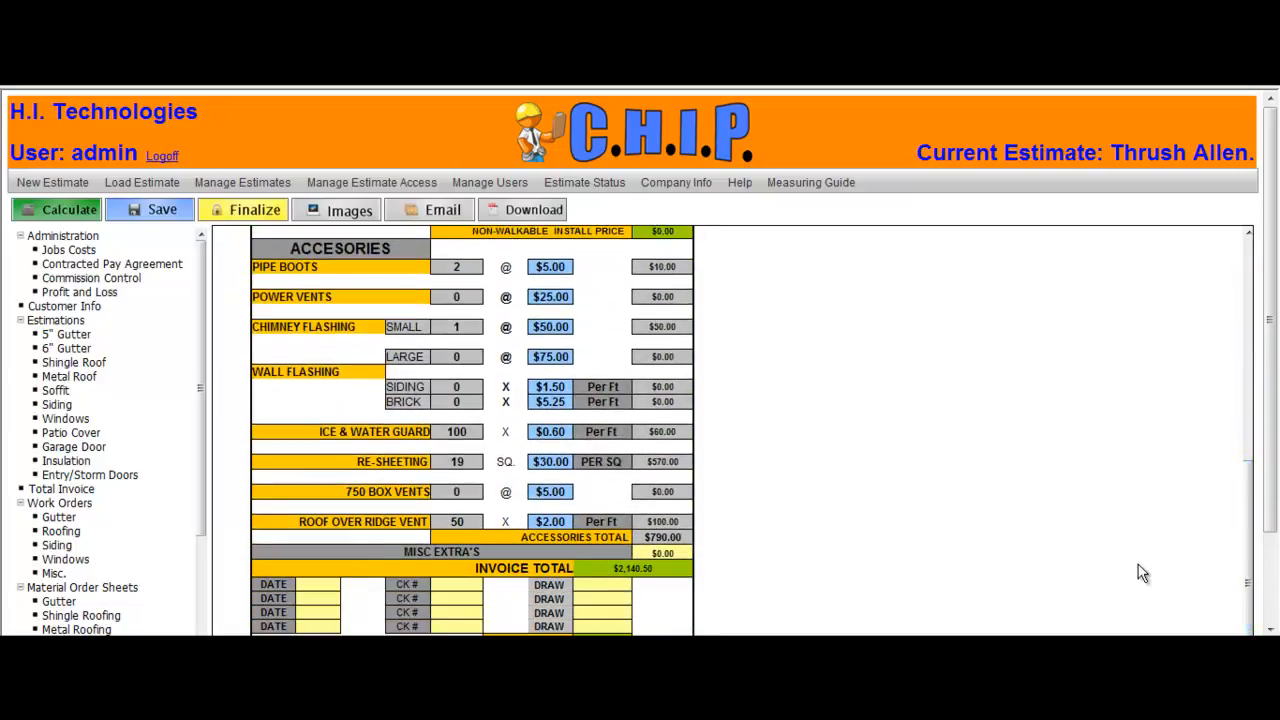
click(657, 553)
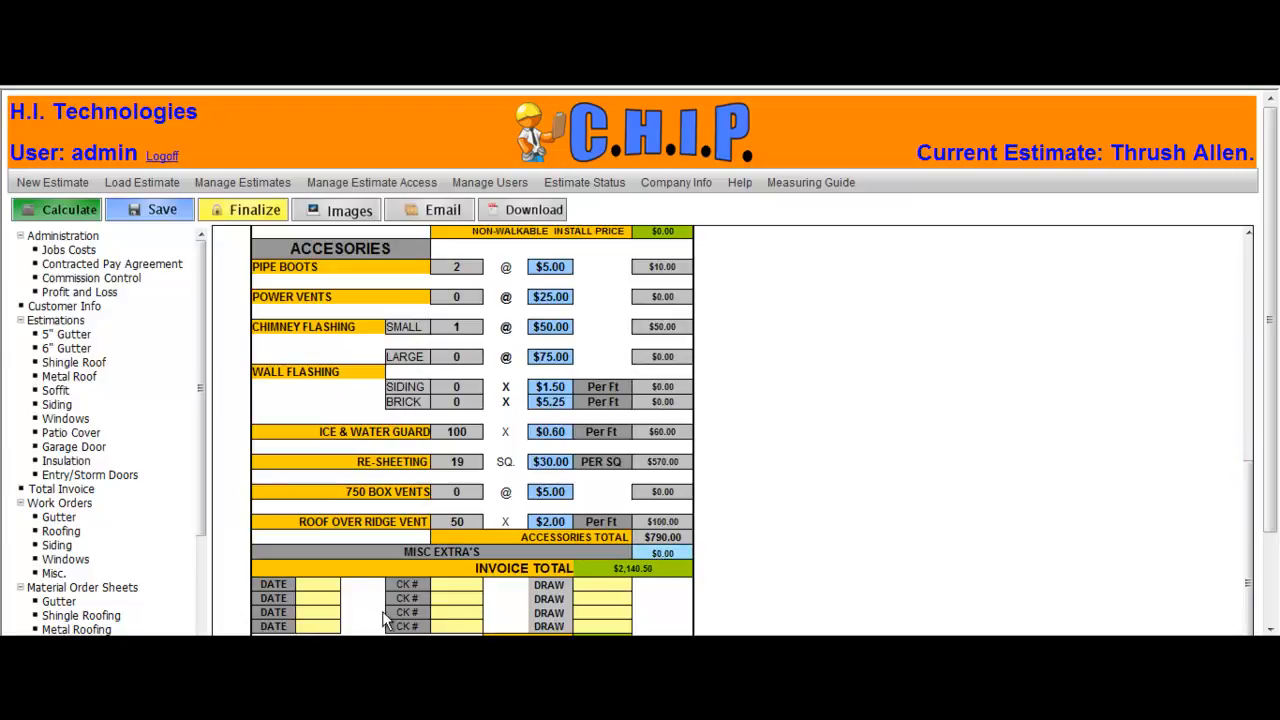
click(305, 584)
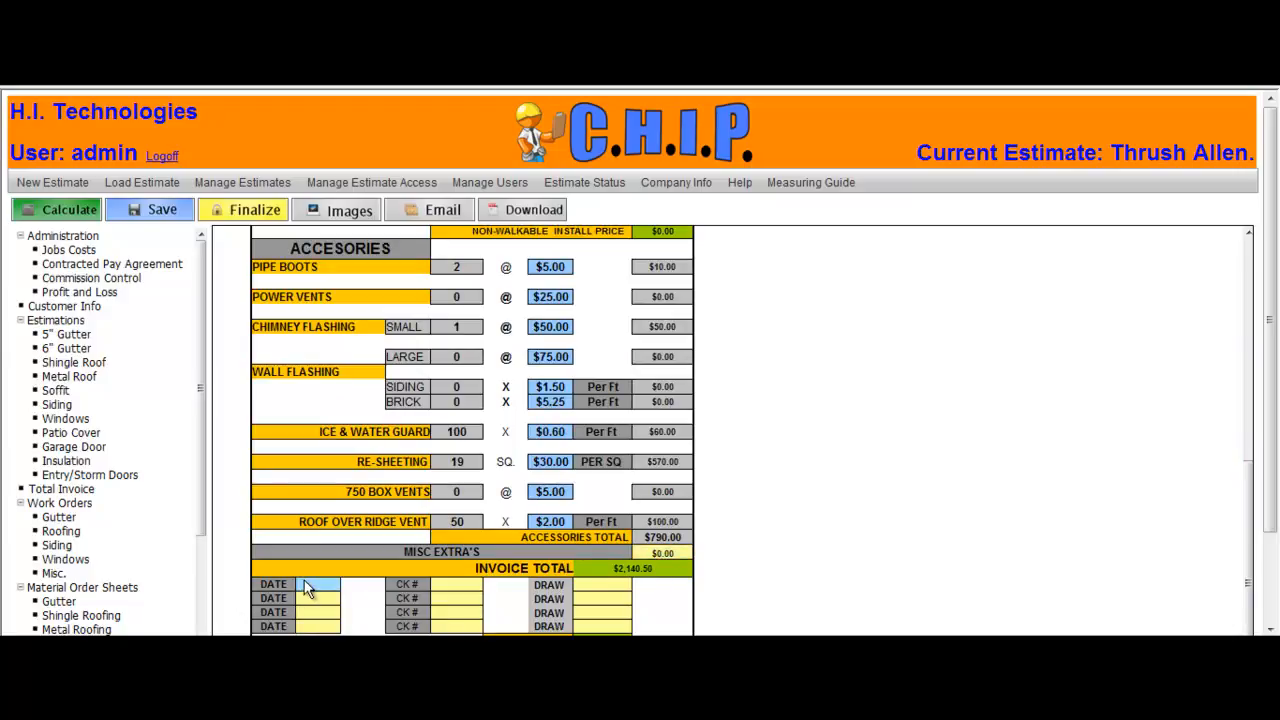
text(1/25/11)
key(Tab)
text(1234)
key(Tab)
text(485)
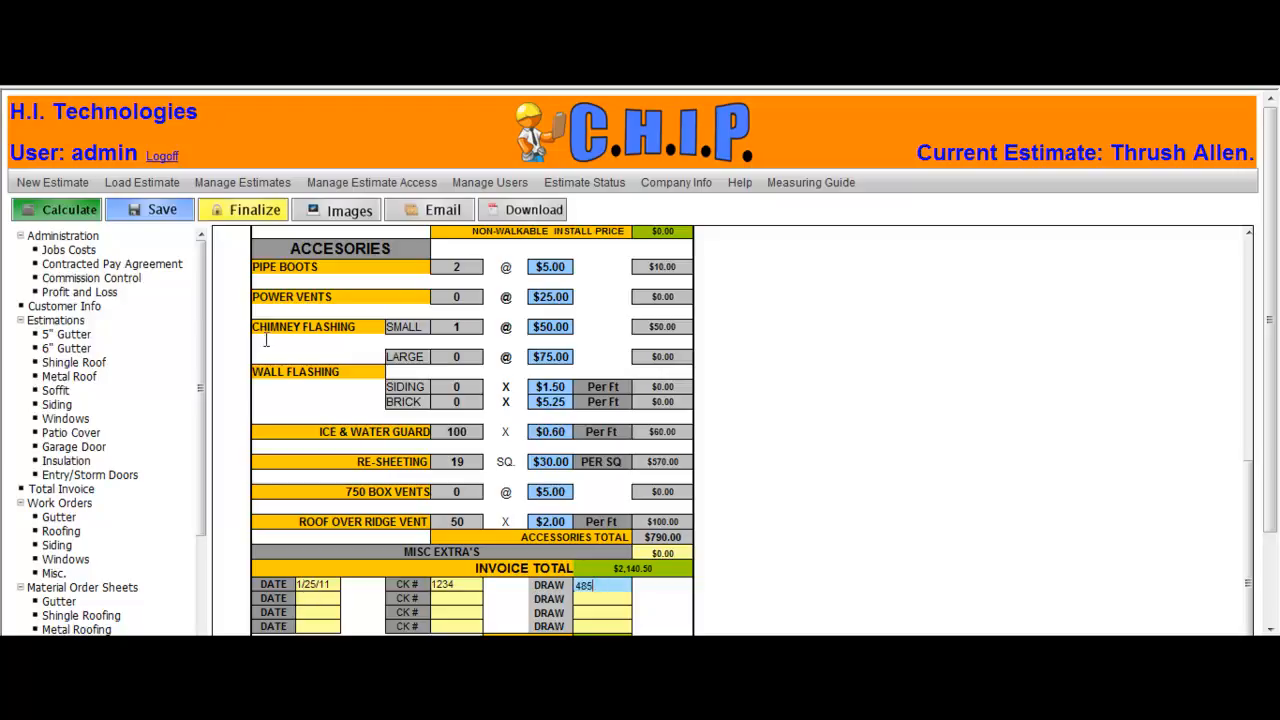
Step: Recalculate the estimate, then download the roofing labor contract as a PDF, review it, and close the viewer
click(50, 207)
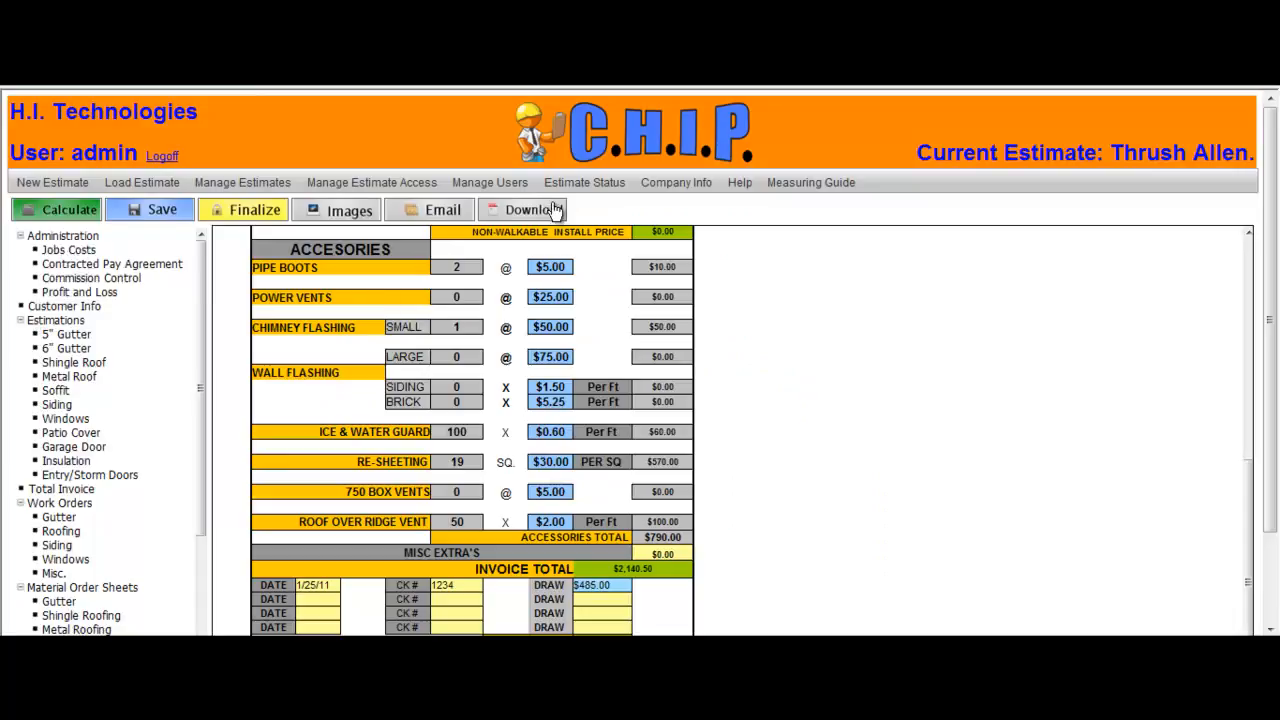
click(553, 209)
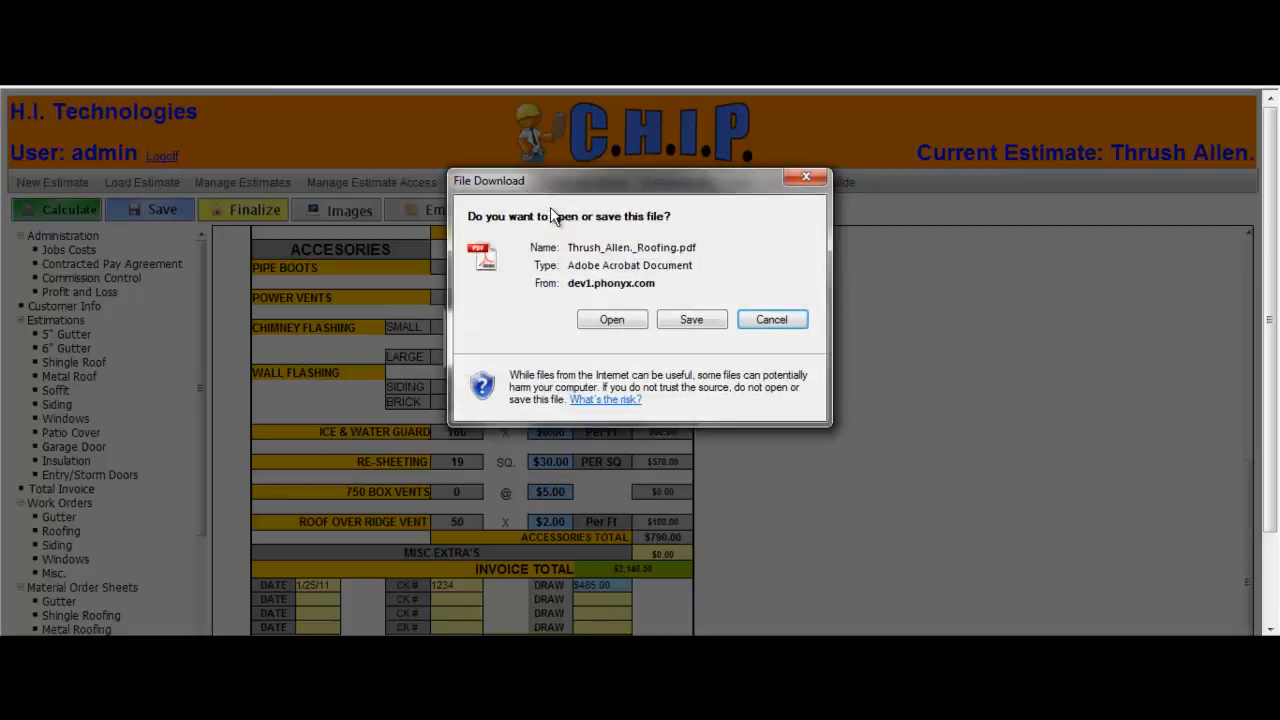
click(598, 321)
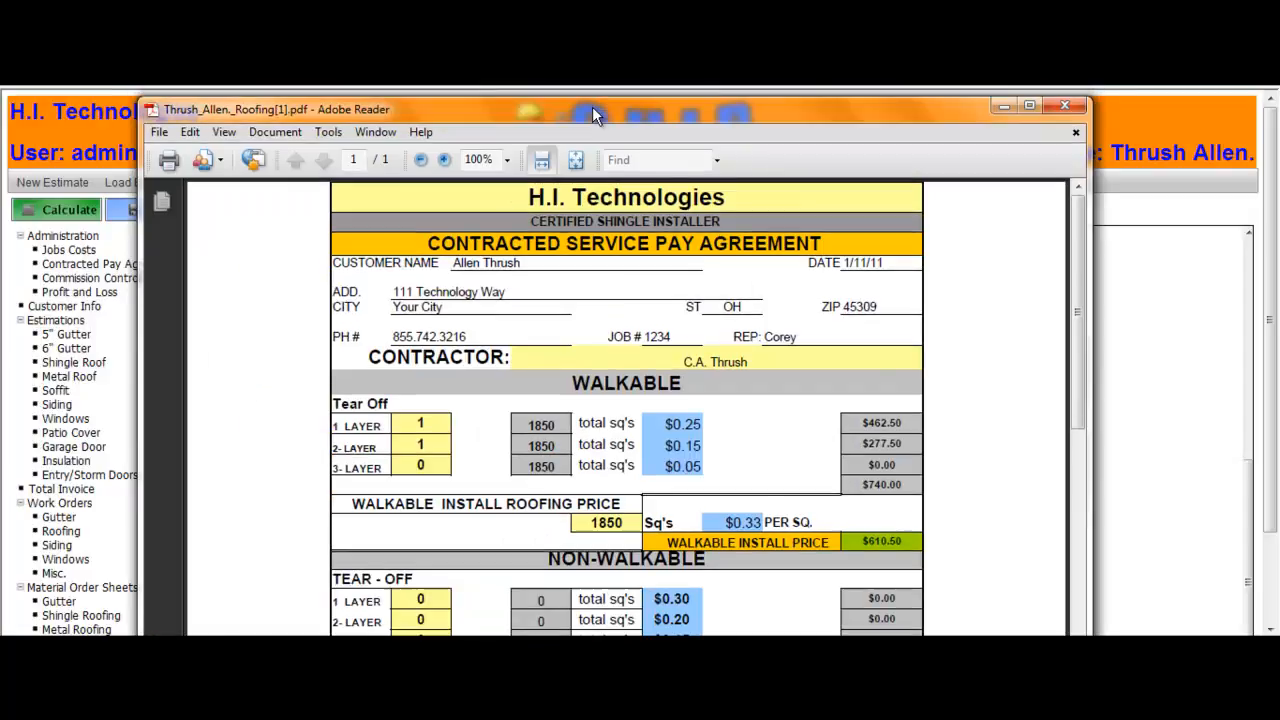
drag(1078, 227, 1040, 516)
scroll(1270, 442, down, 2)
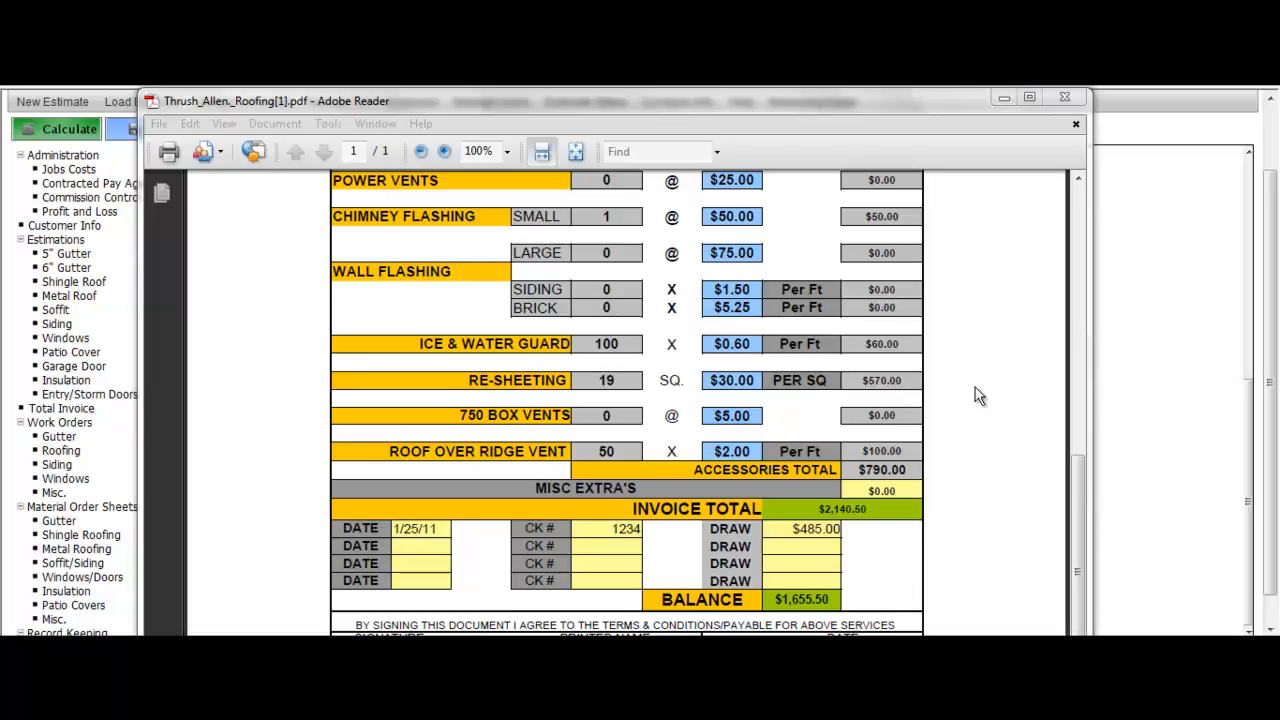
click(1063, 98)
click(1063, 98)
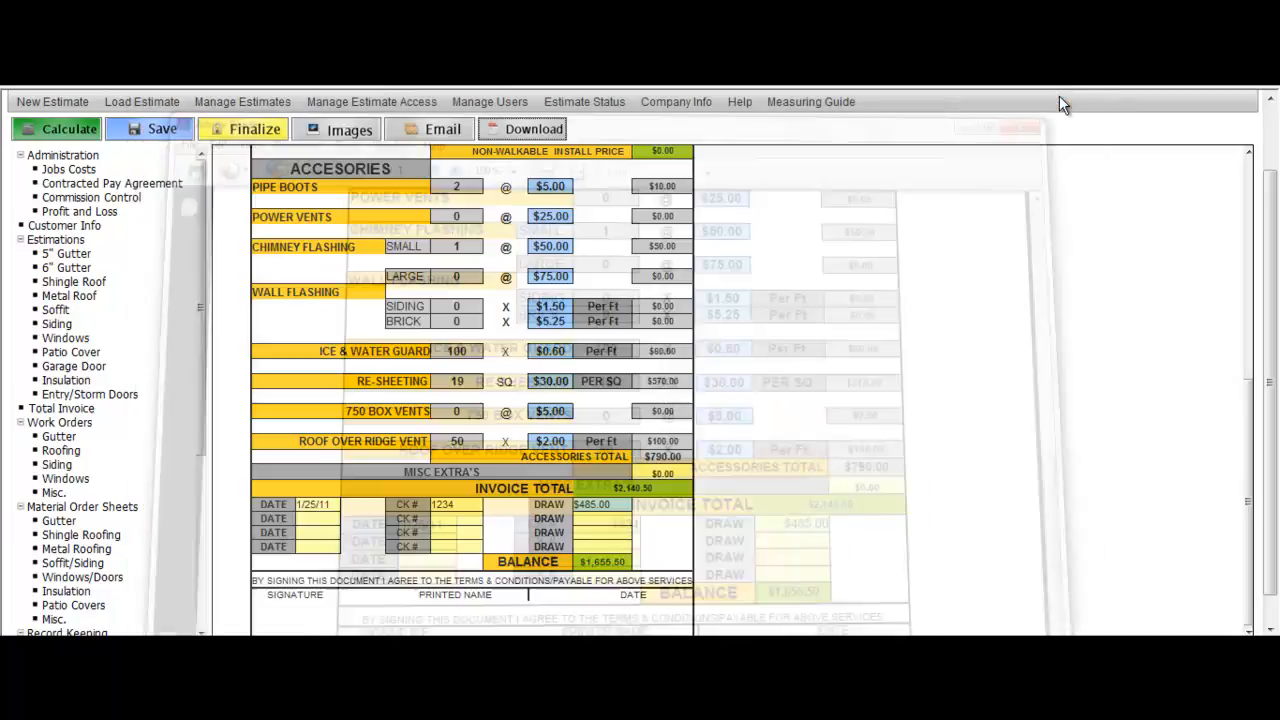
Step: Open and review the Profit and Loss sheet
click(110, 212)
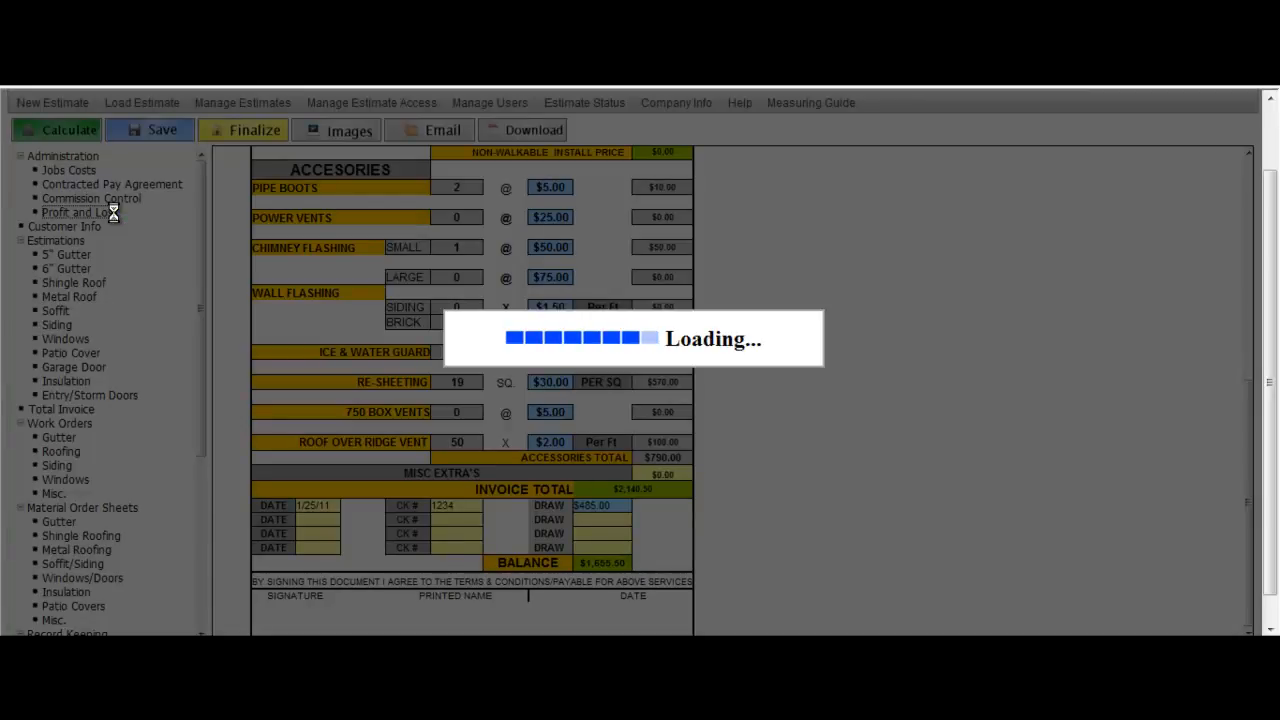
scroll(117, 218, down, 1)
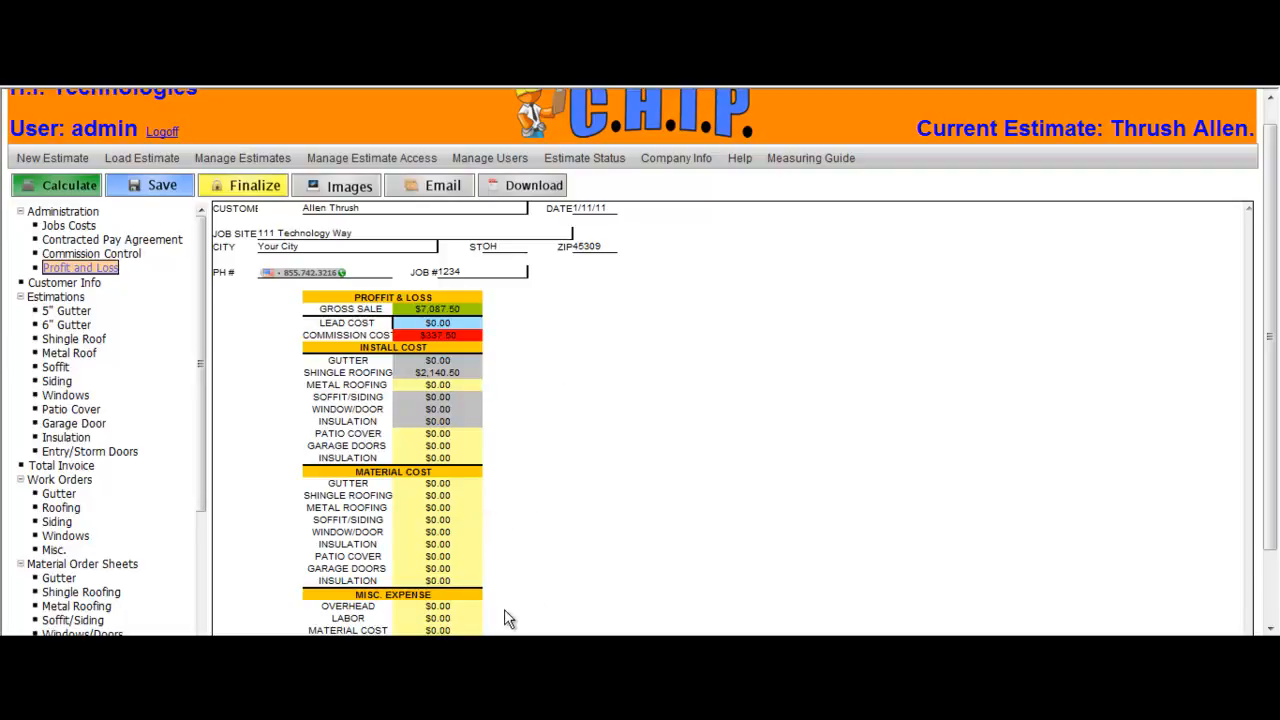
drag(1274, 385, 1275, 432)
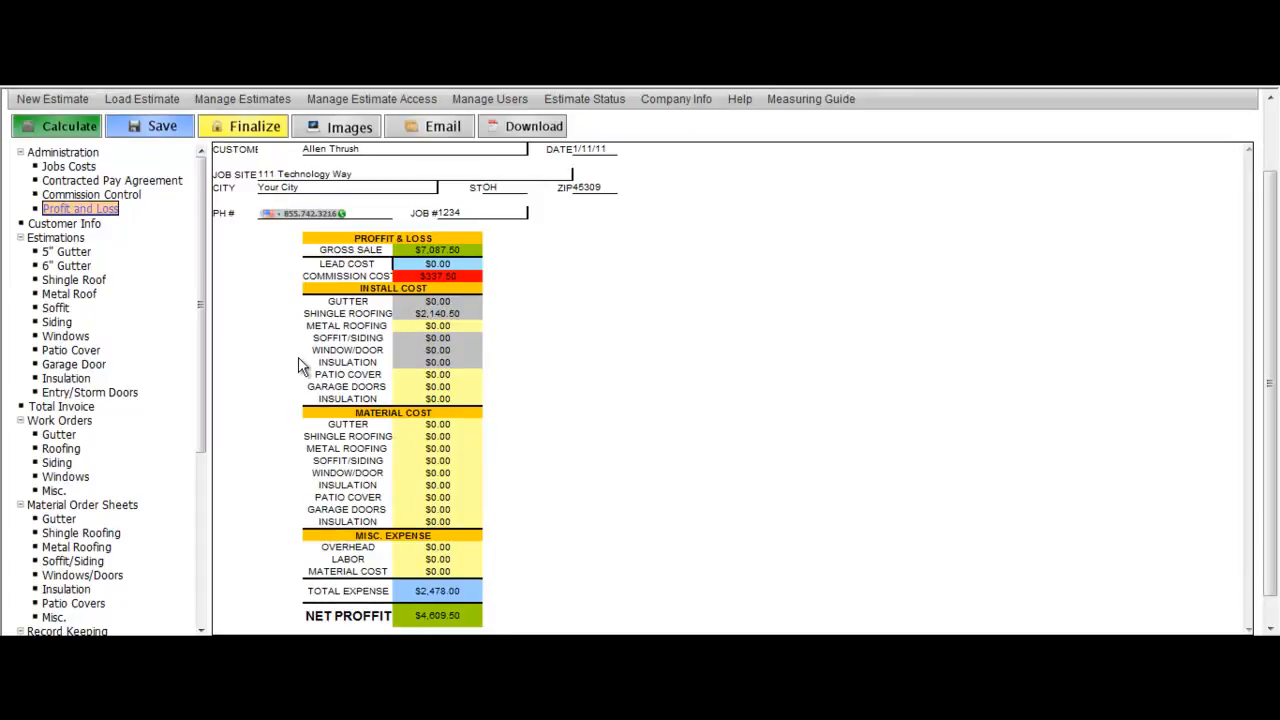
Step: View the total invoice and log off the application
click(78, 407)
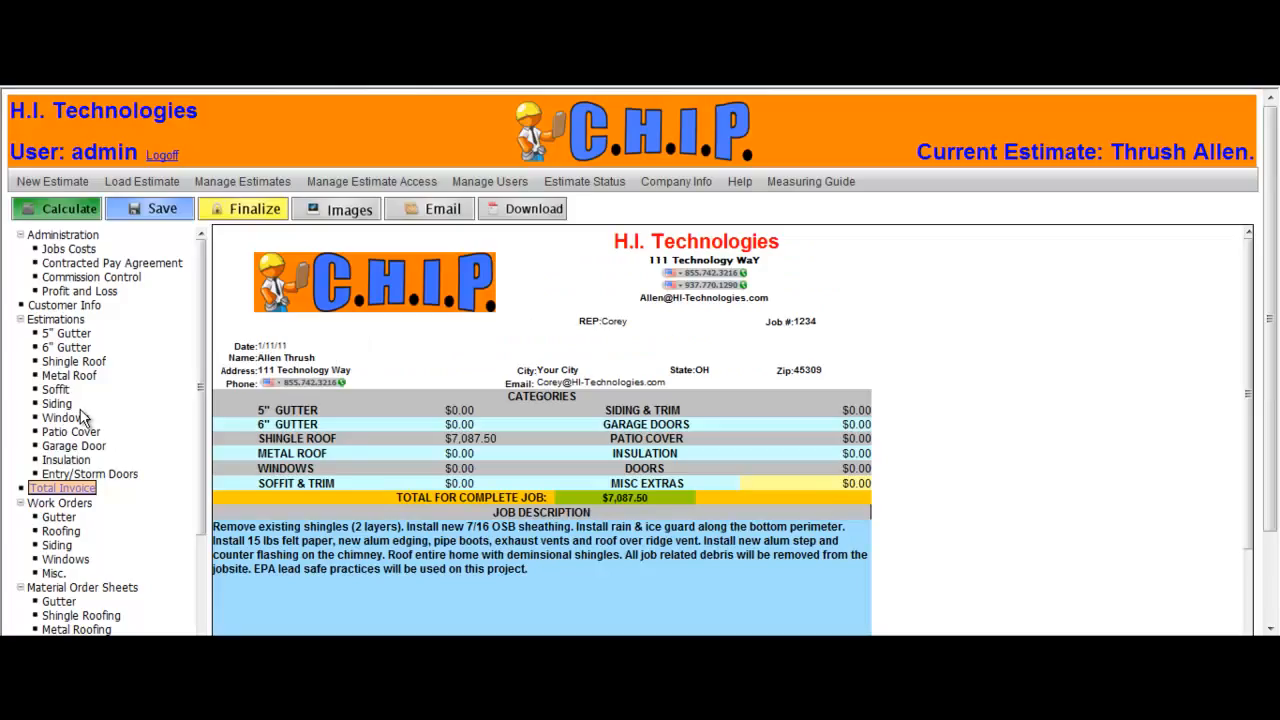
click(162, 156)
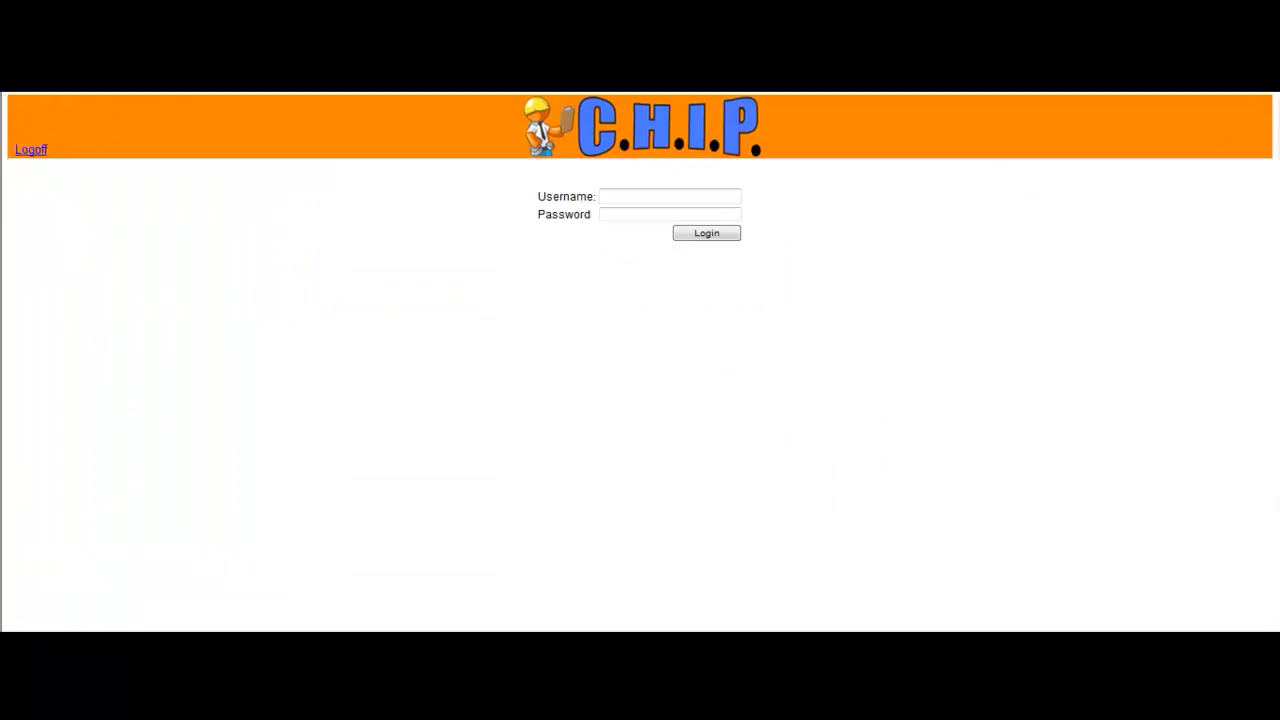